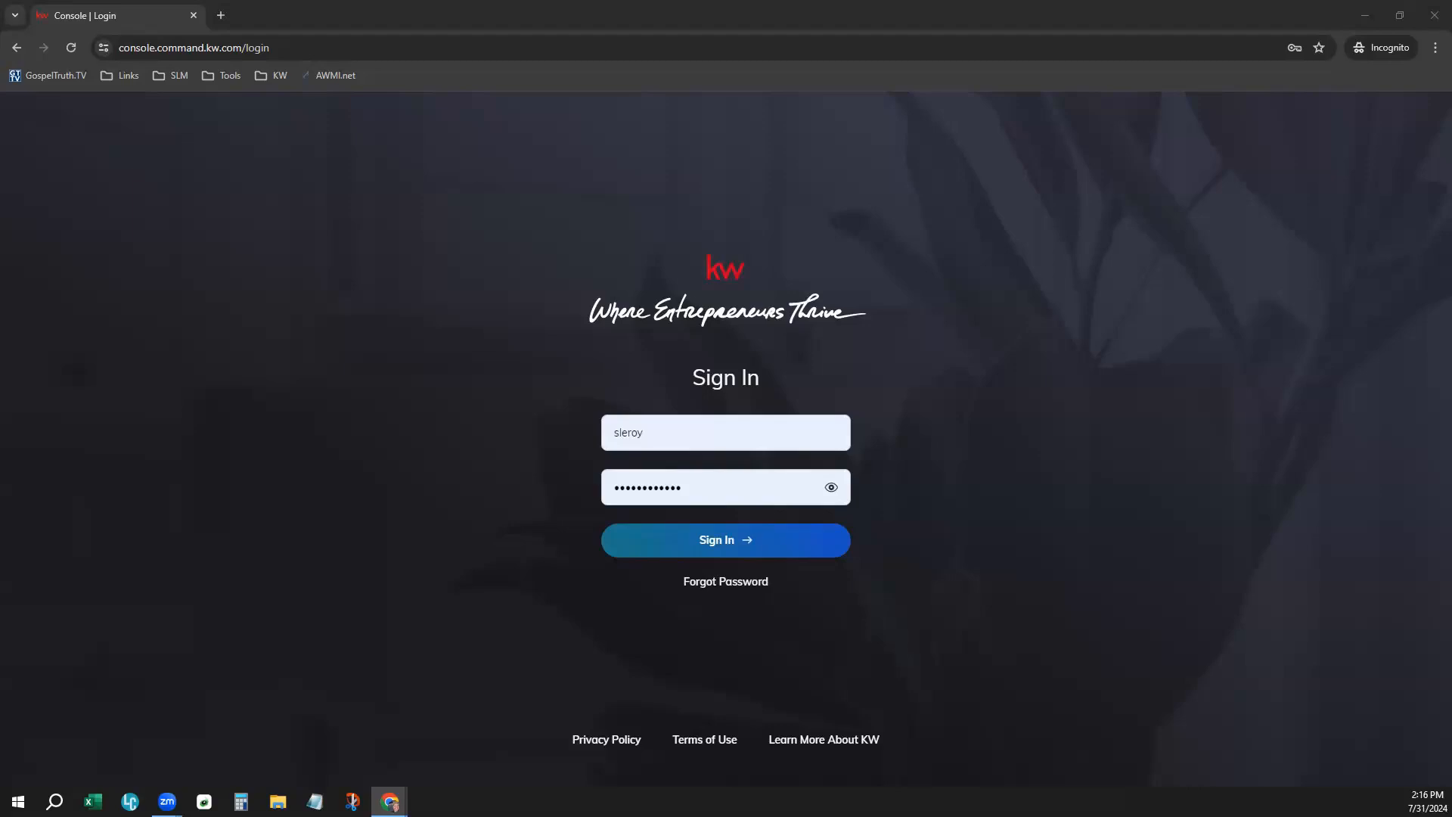
Sign in to KW Command with the agent's username and password.
{"action": "left_click", "coordinate": [749, 560]}
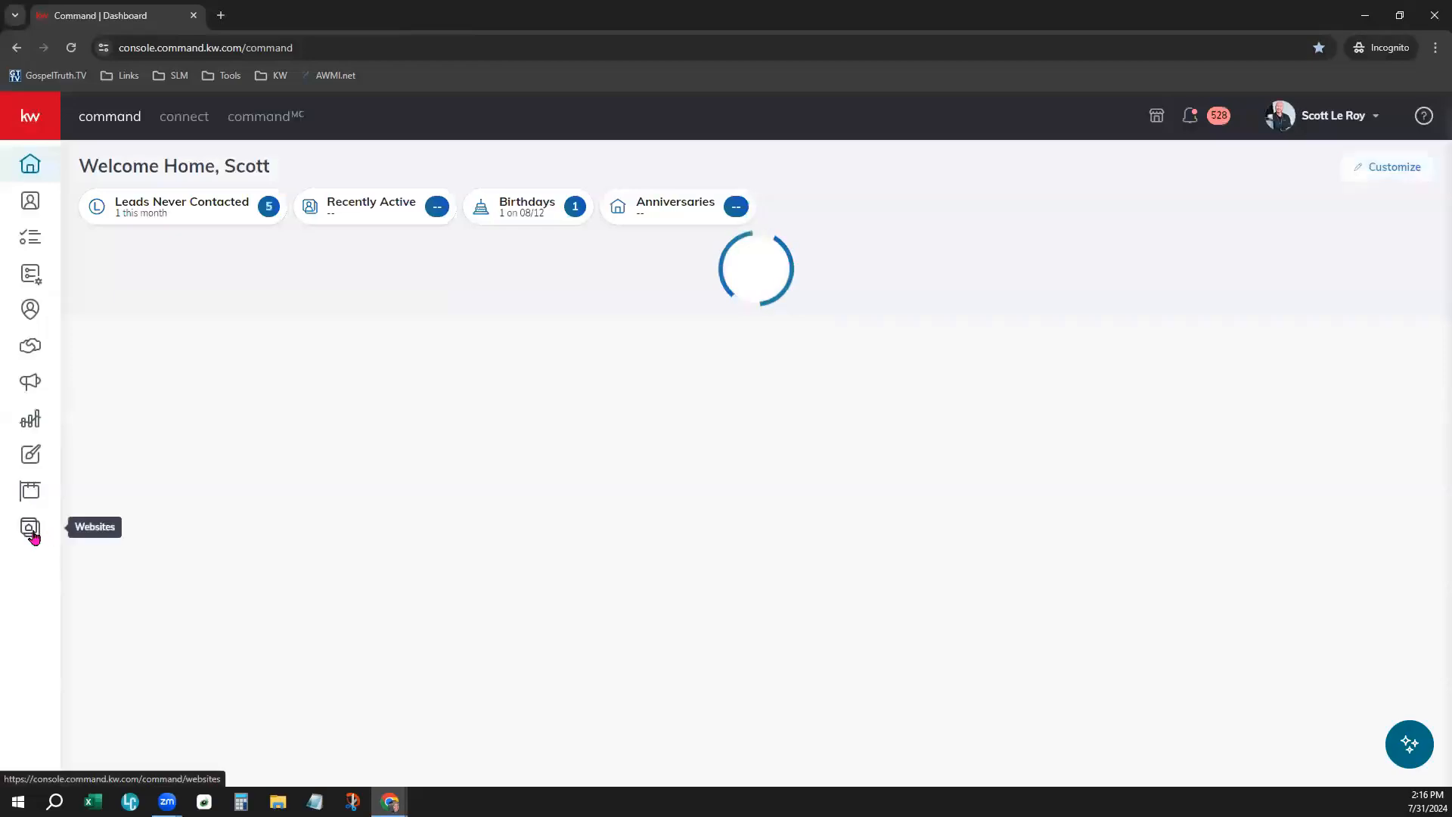
Go from Websites to Edit Agent Site and launch Expert Mode in a new tab.
{"action": "left_click", "coordinate": [34, 536]}
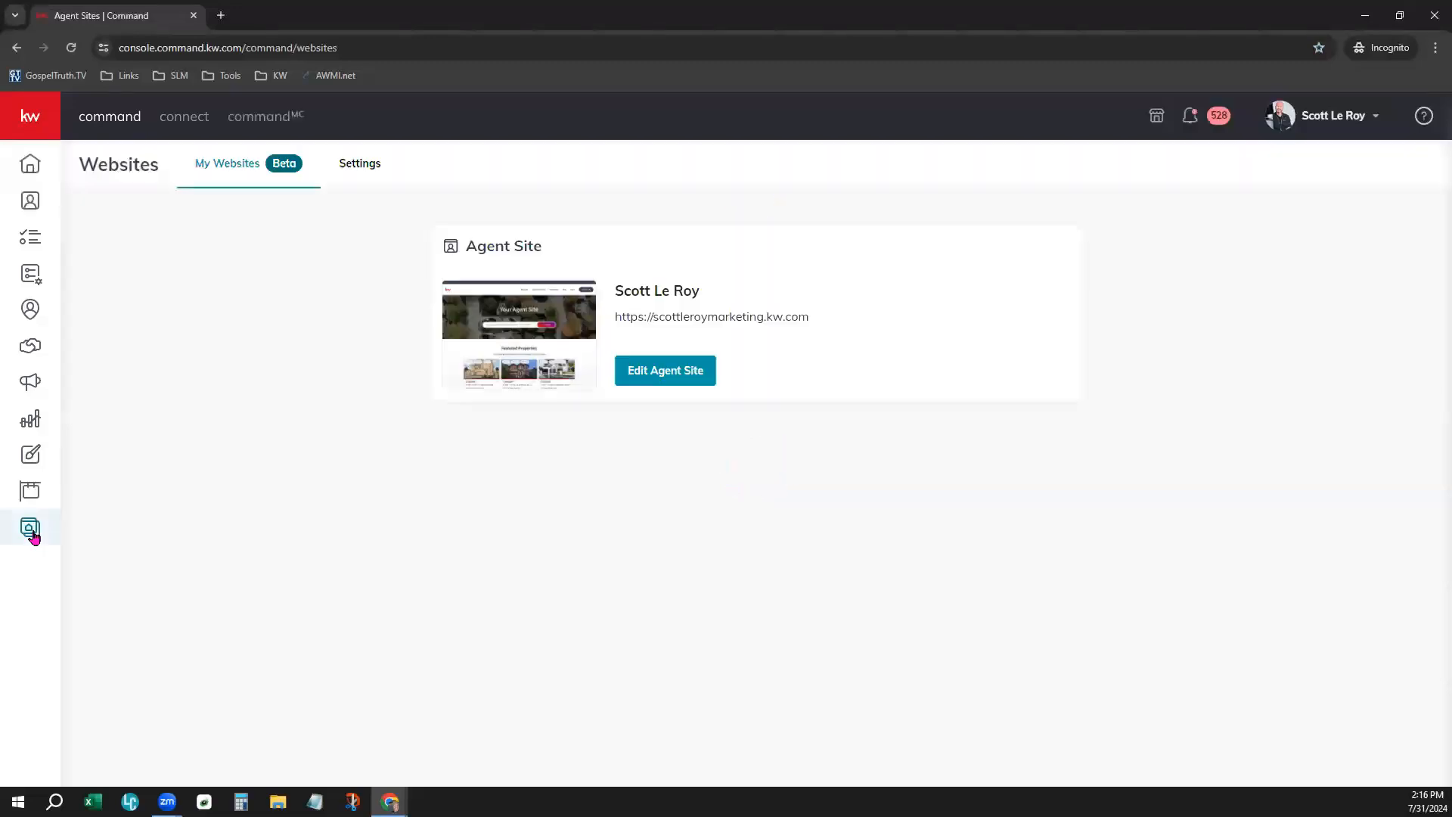
{"action": "left_click", "coordinate": [664, 376]}
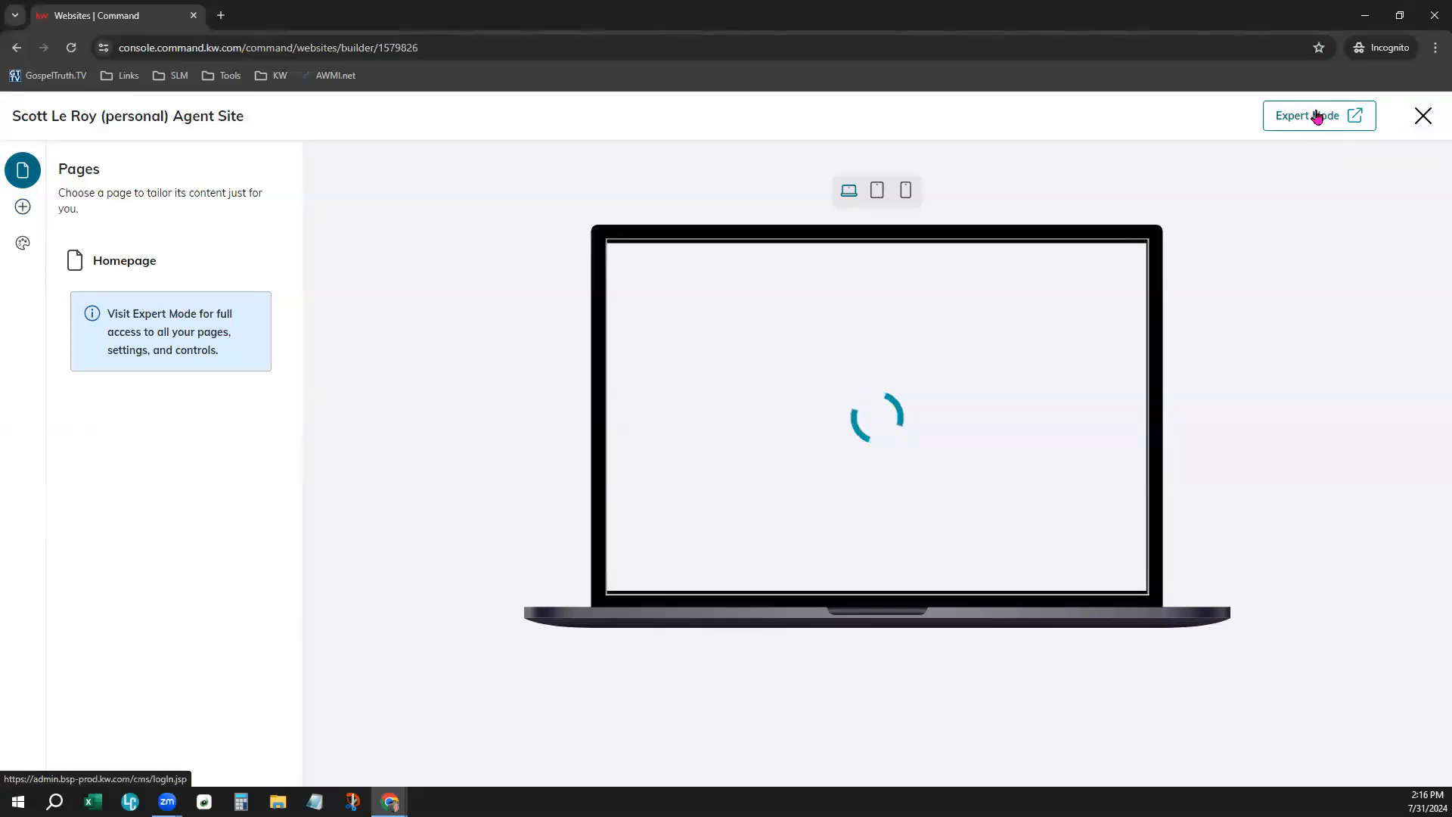
{"action": "left_click", "coordinate": [1325, 115]}
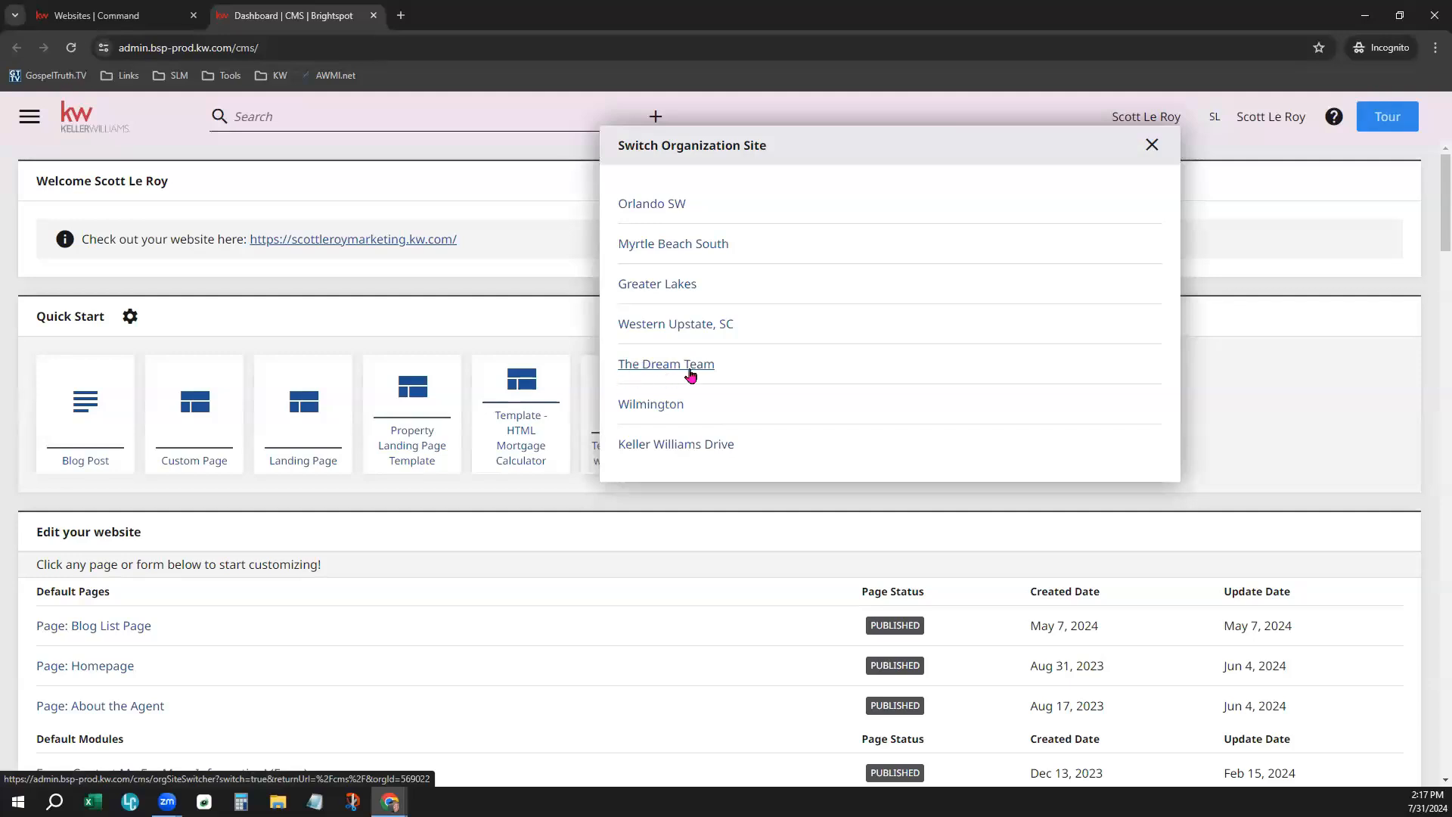
Dismiss the Switch Organization Site dialog and scroll down to the Edit your website page list.
{"action": "left_click", "coordinate": [492, 163]}
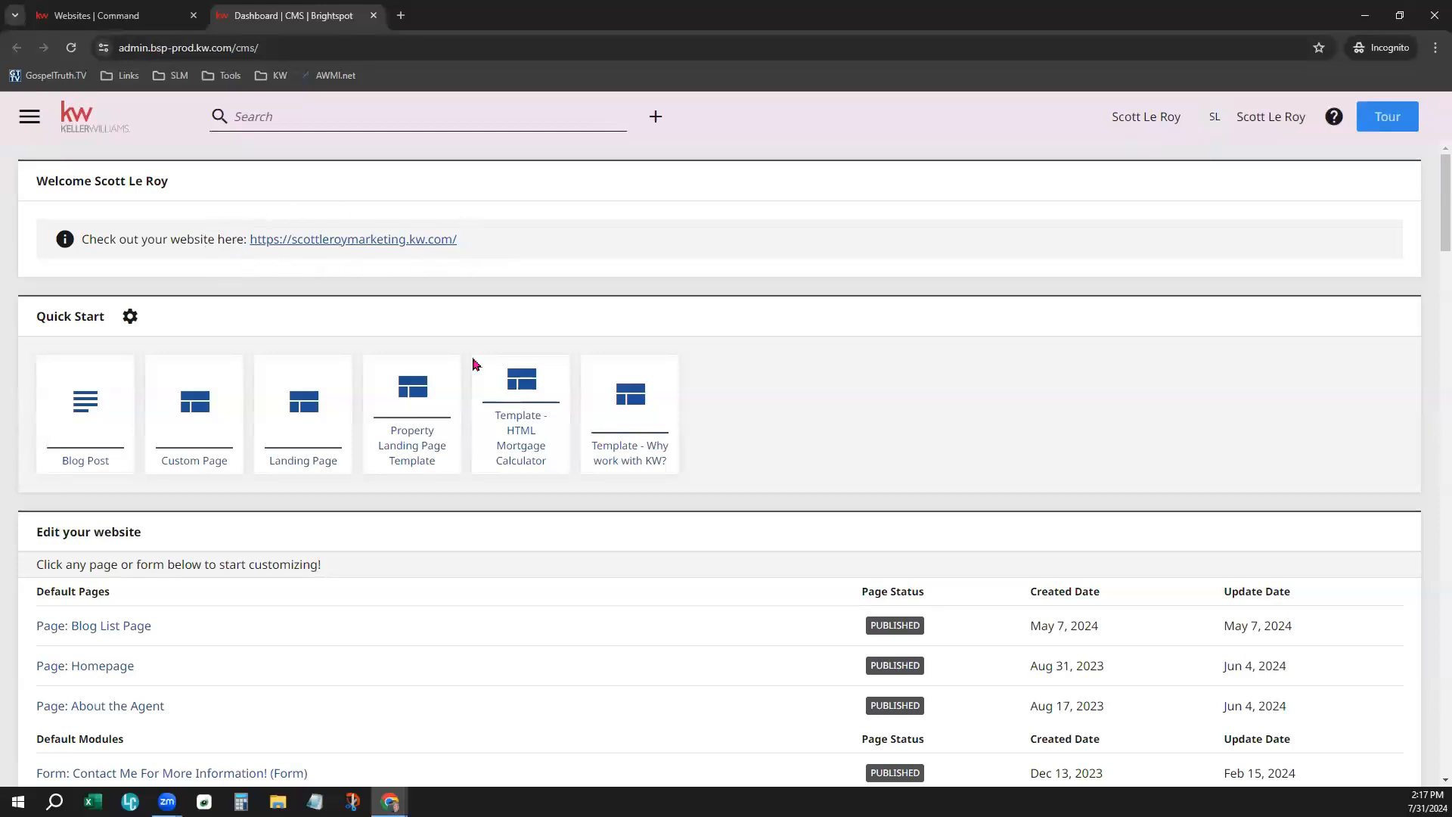
{"action": "scroll", "coordinate": [344, 542], "scroll_direction": "down", "scroll_amount": 1}
{"action": "scroll", "coordinate": [344, 542], "scroll_direction": "down", "scroll_amount": 1}
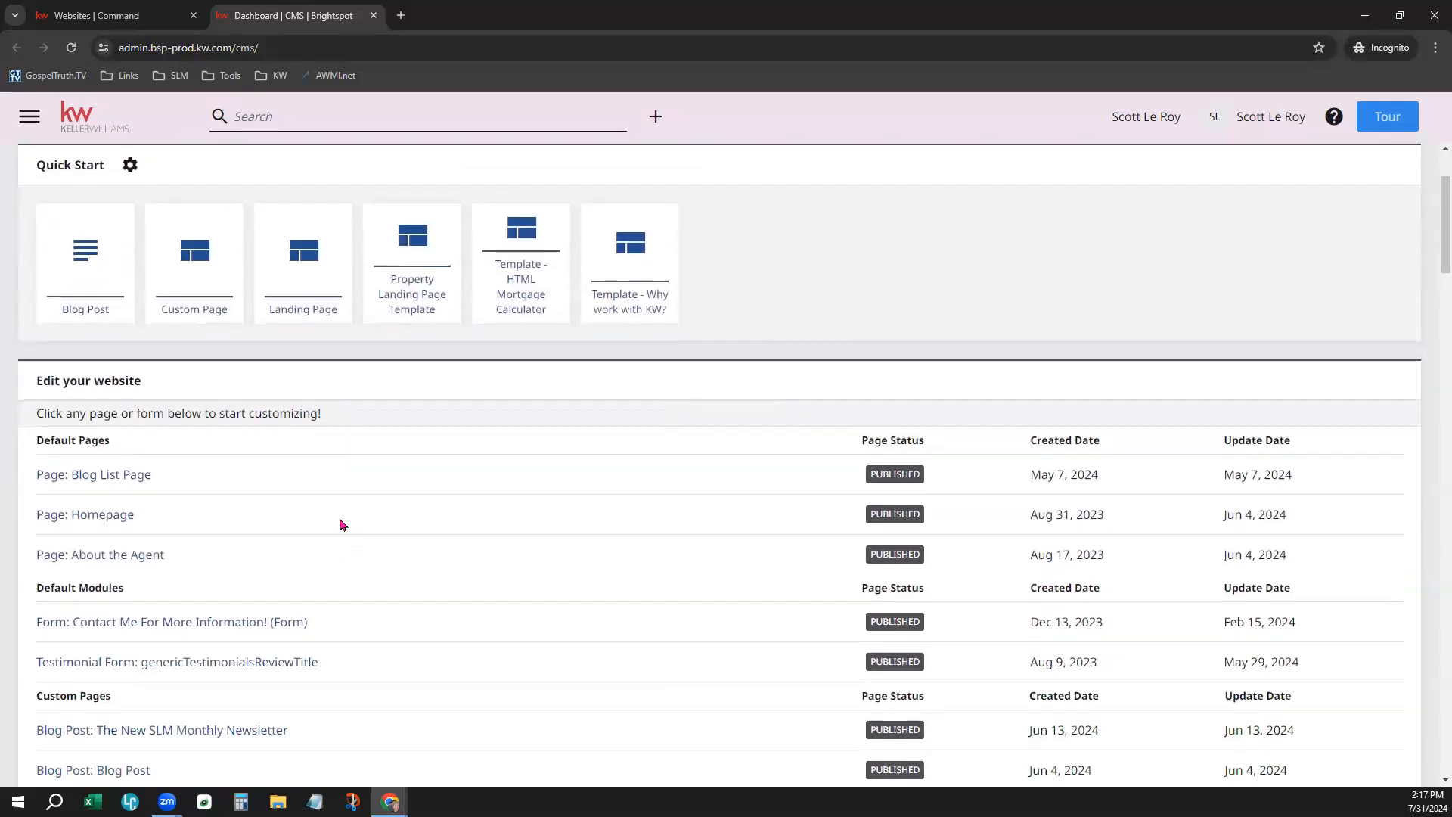
{"action": "triple_click", "coordinate": [81, 374]}
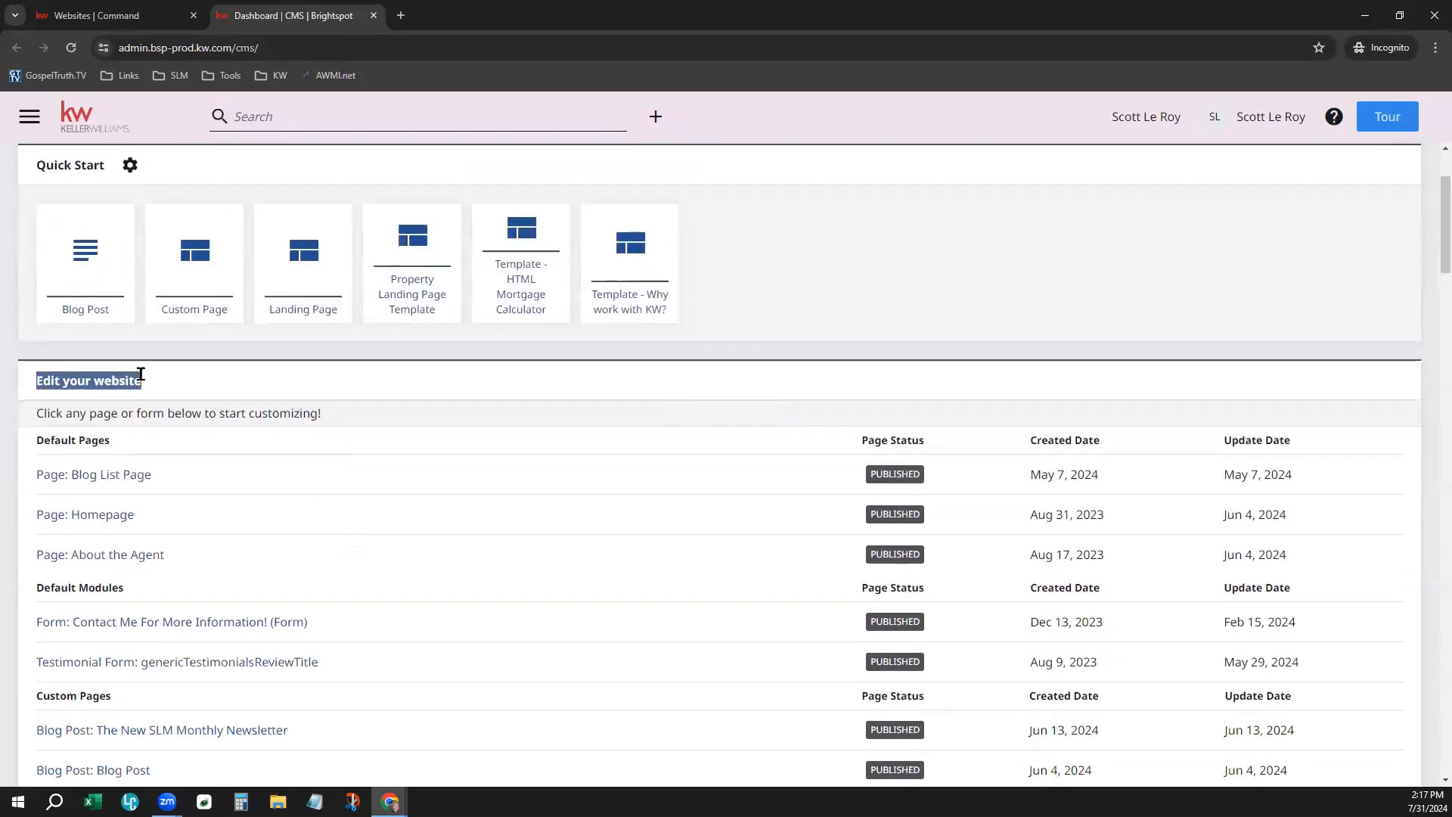
Open the Homepage editor and collapse the listing search, Featured Properties, testimonial and My Blog modules.
{"action": "left_click", "coordinate": [394, 501]}
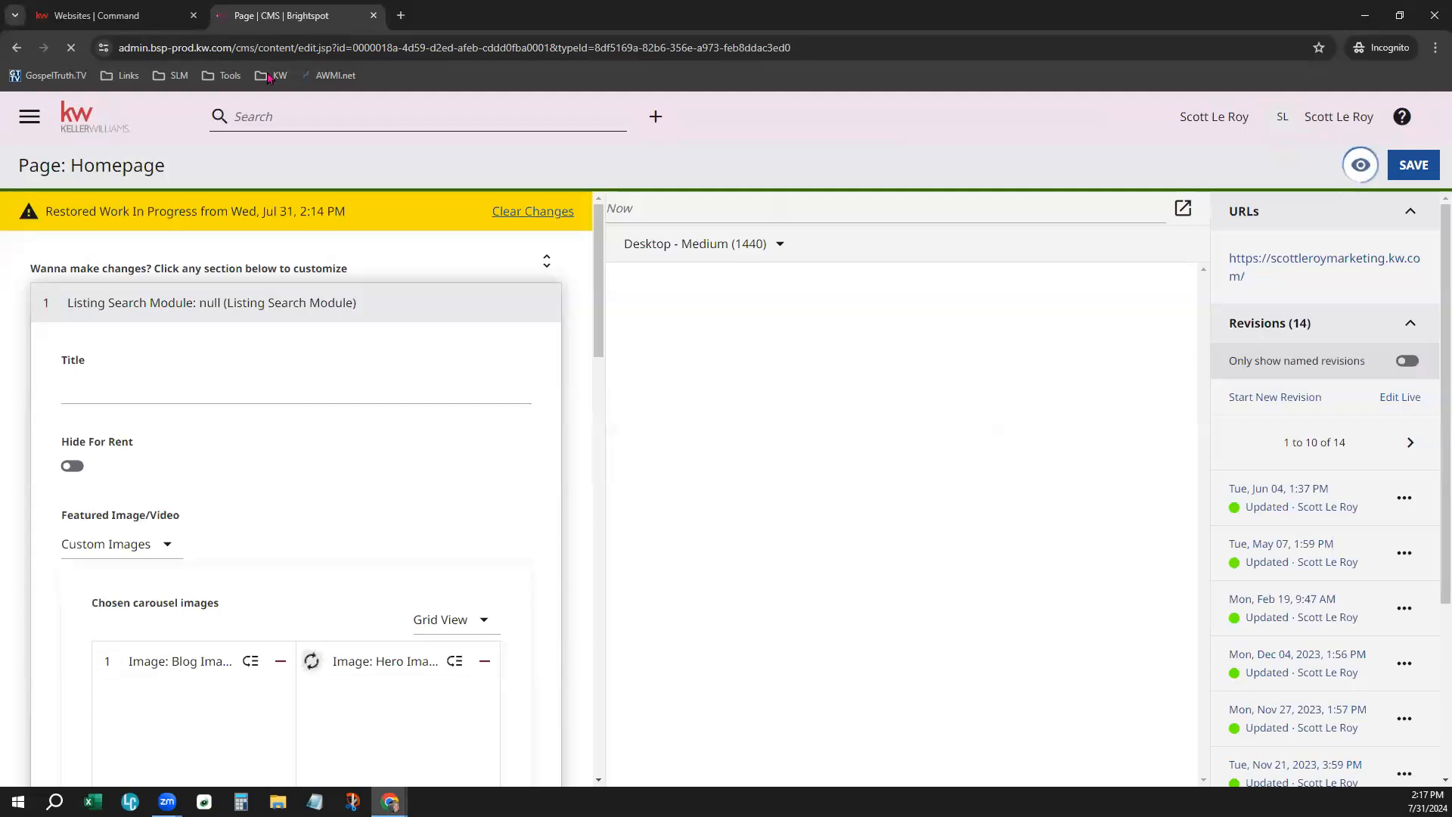
{"action": "left_click", "coordinate": [423, 294]}
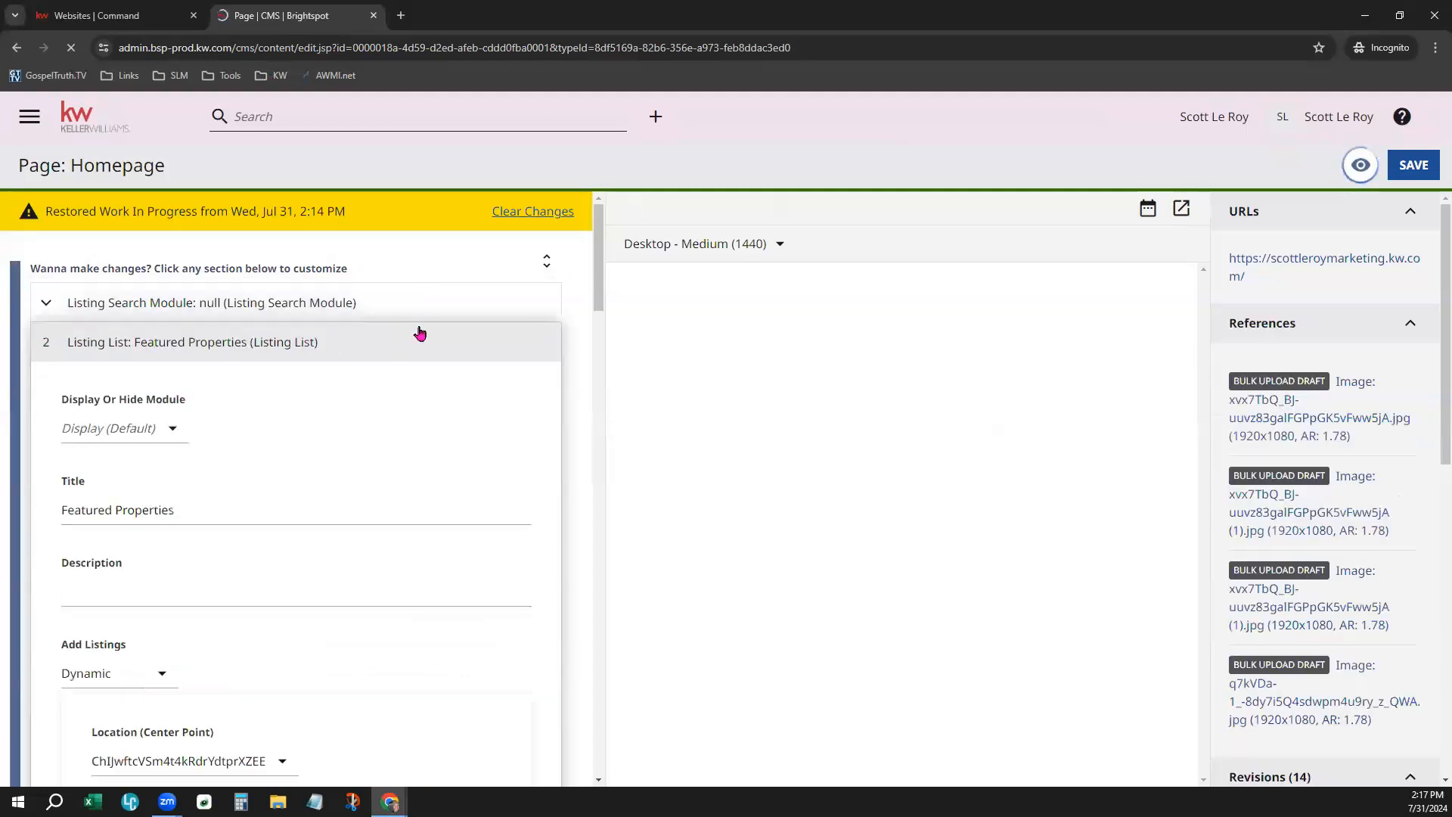
{"action": "left_click", "coordinate": [418, 332]}
{"action": "left_click", "coordinate": [413, 376]}
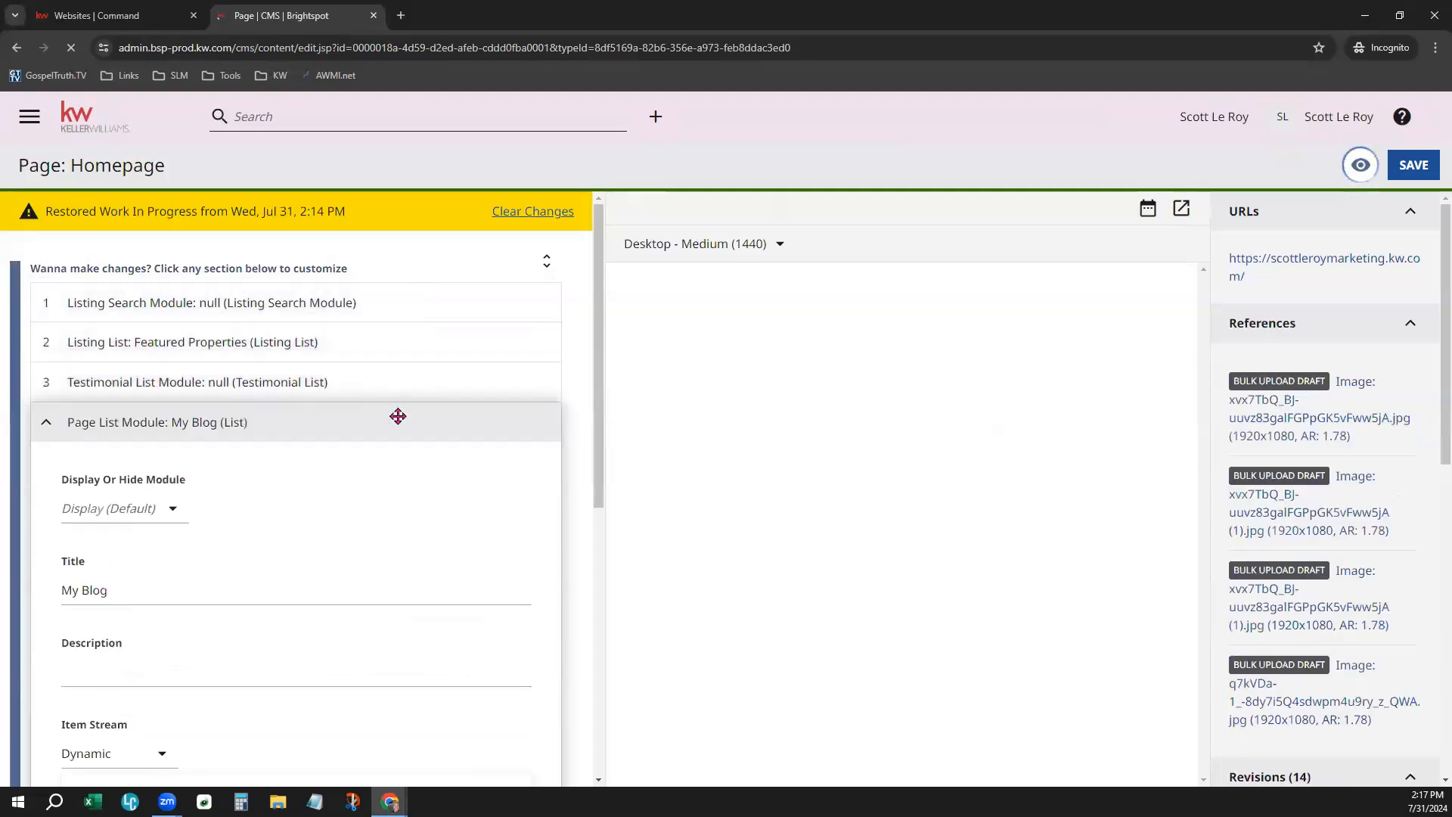
{"action": "left_click", "coordinate": [397, 415]}
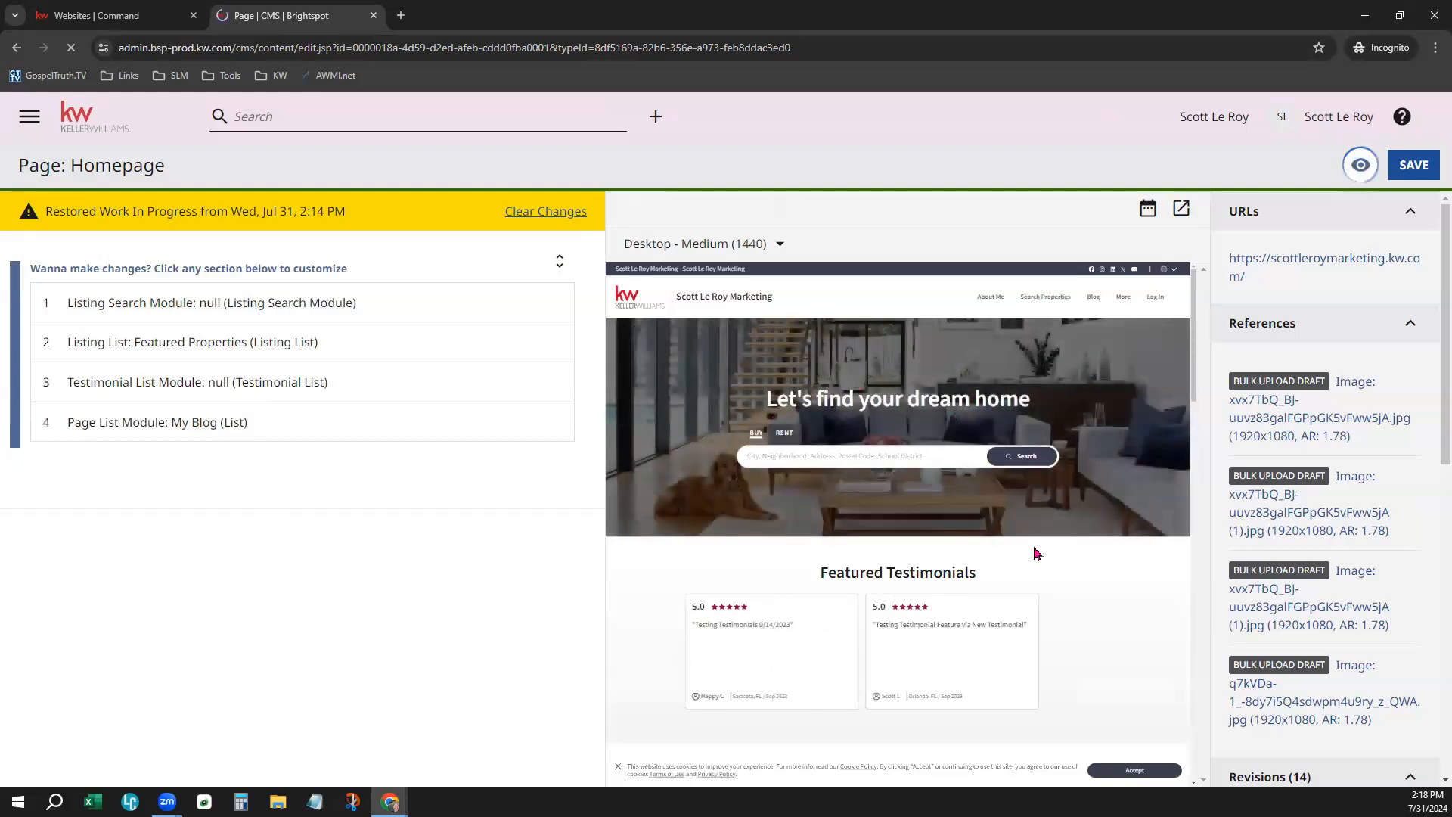
Expand the Listing List: Featured Properties module to show its settings.
{"action": "scroll", "coordinate": [1131, 685], "scroll_direction": "down", "scroll_amount": 2}
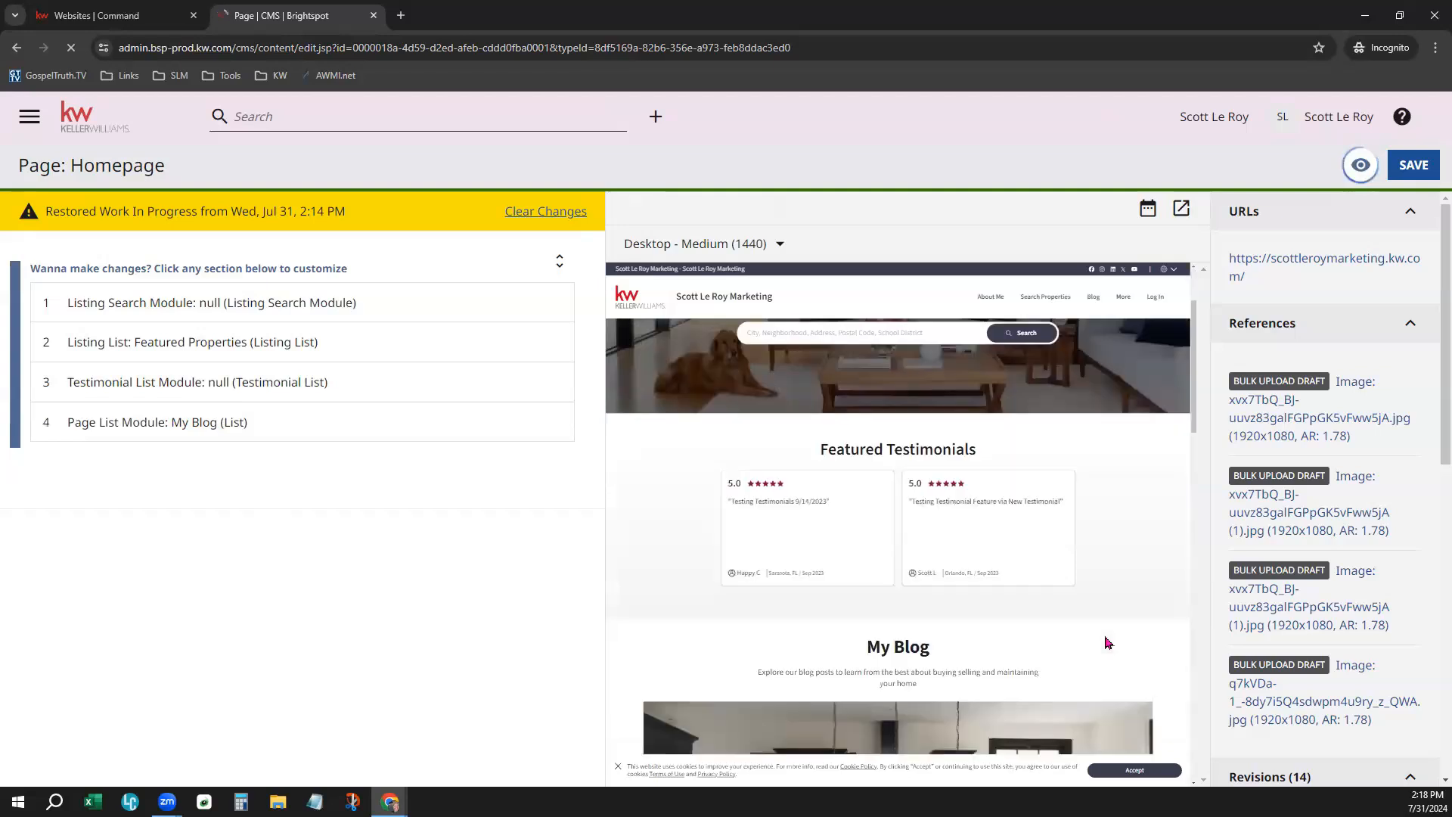
{"action": "scroll", "coordinate": [1103, 633], "scroll_direction": "up", "scroll_amount": 2}
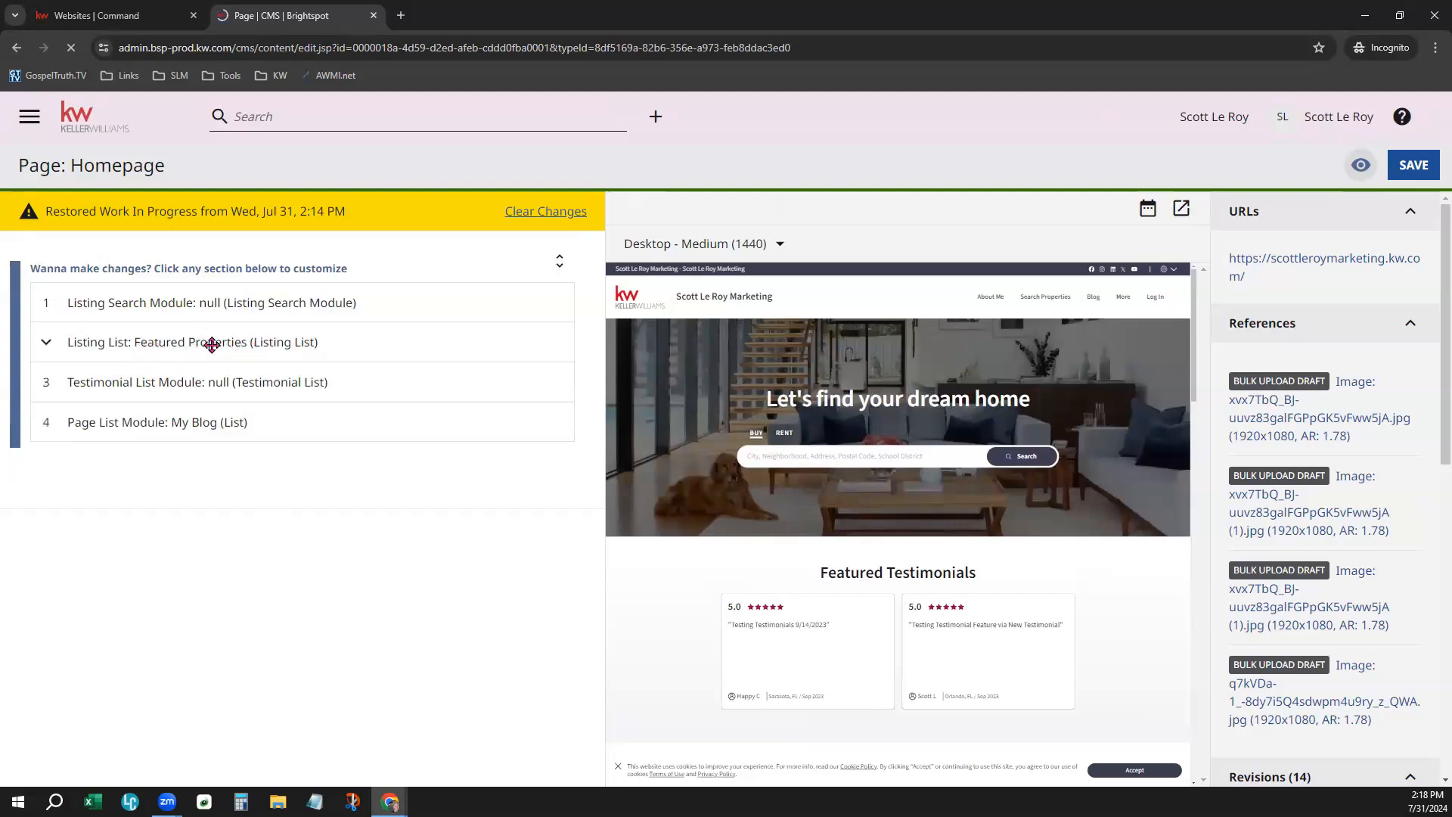
{"action": "left_click", "coordinate": [239, 341]}
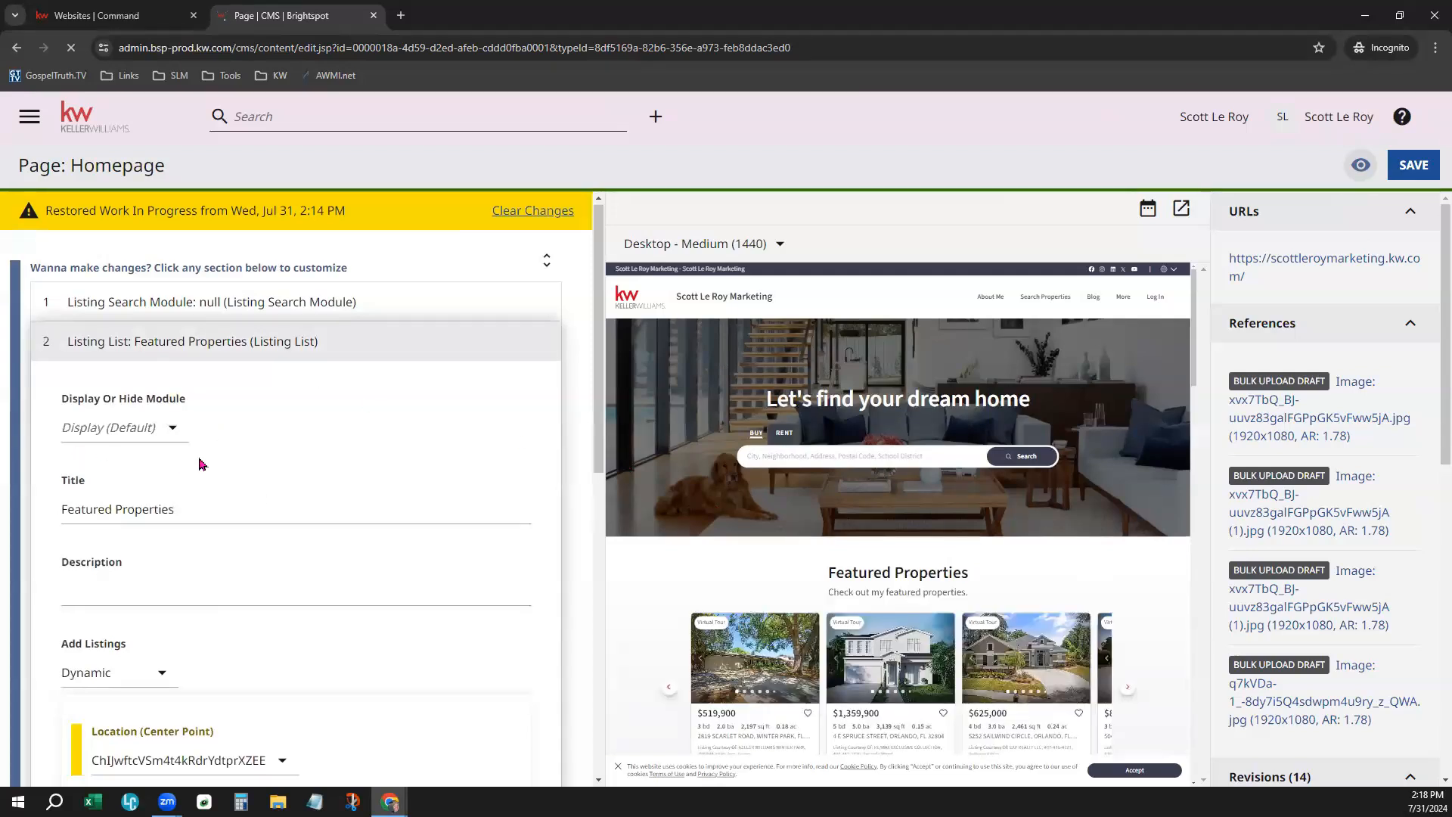
{"action": "scroll", "coordinate": [197, 454], "scroll_direction": "down", "scroll_amount": 2}
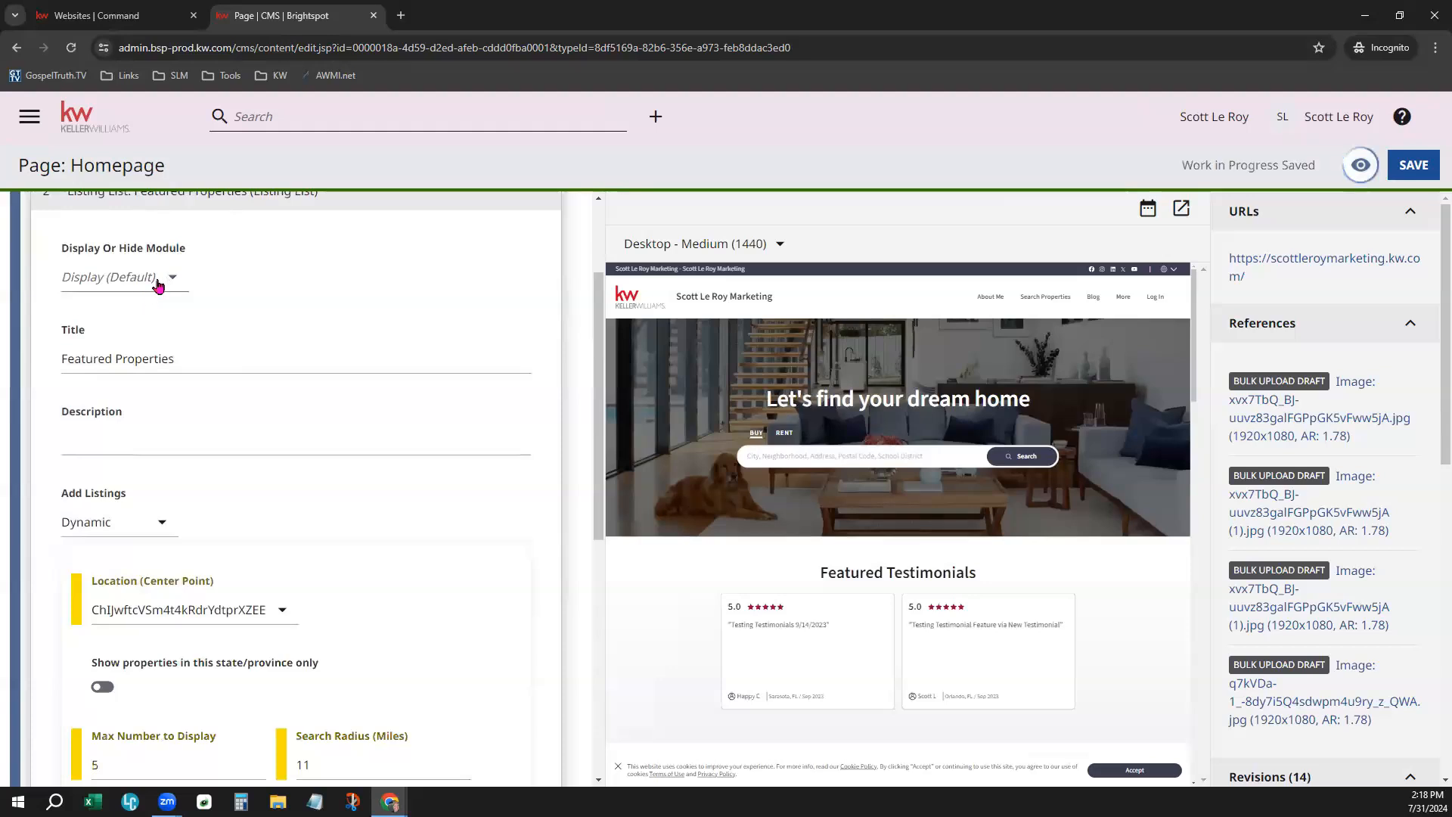
Set Display Or Hide Module to Display and accept the preview's cookie notice.
{"action": "left_click", "coordinate": [157, 286]}
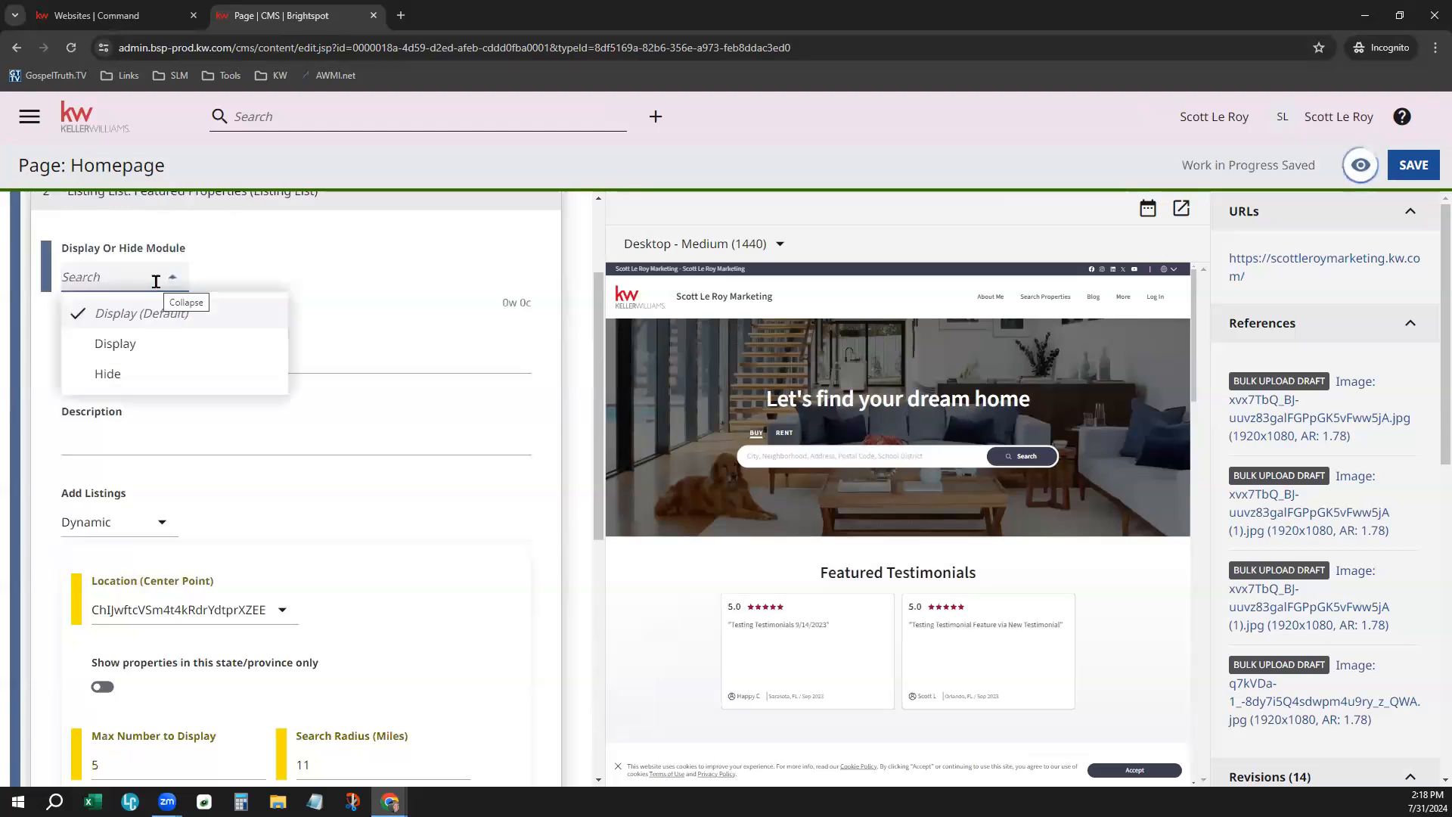
{"action": "left_click", "coordinate": [143, 352]}
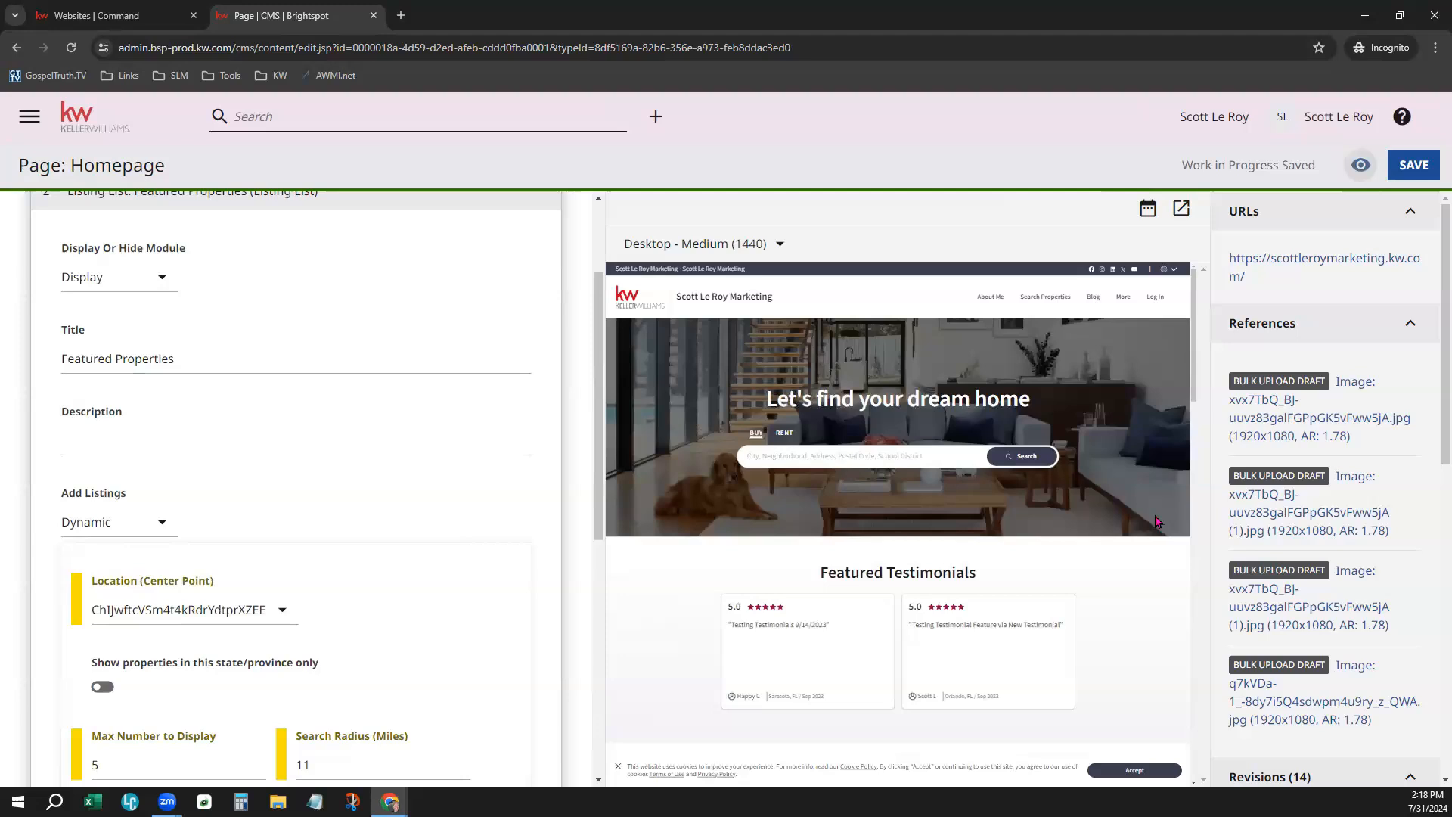
{"action": "left_click", "coordinate": [1106, 770]}
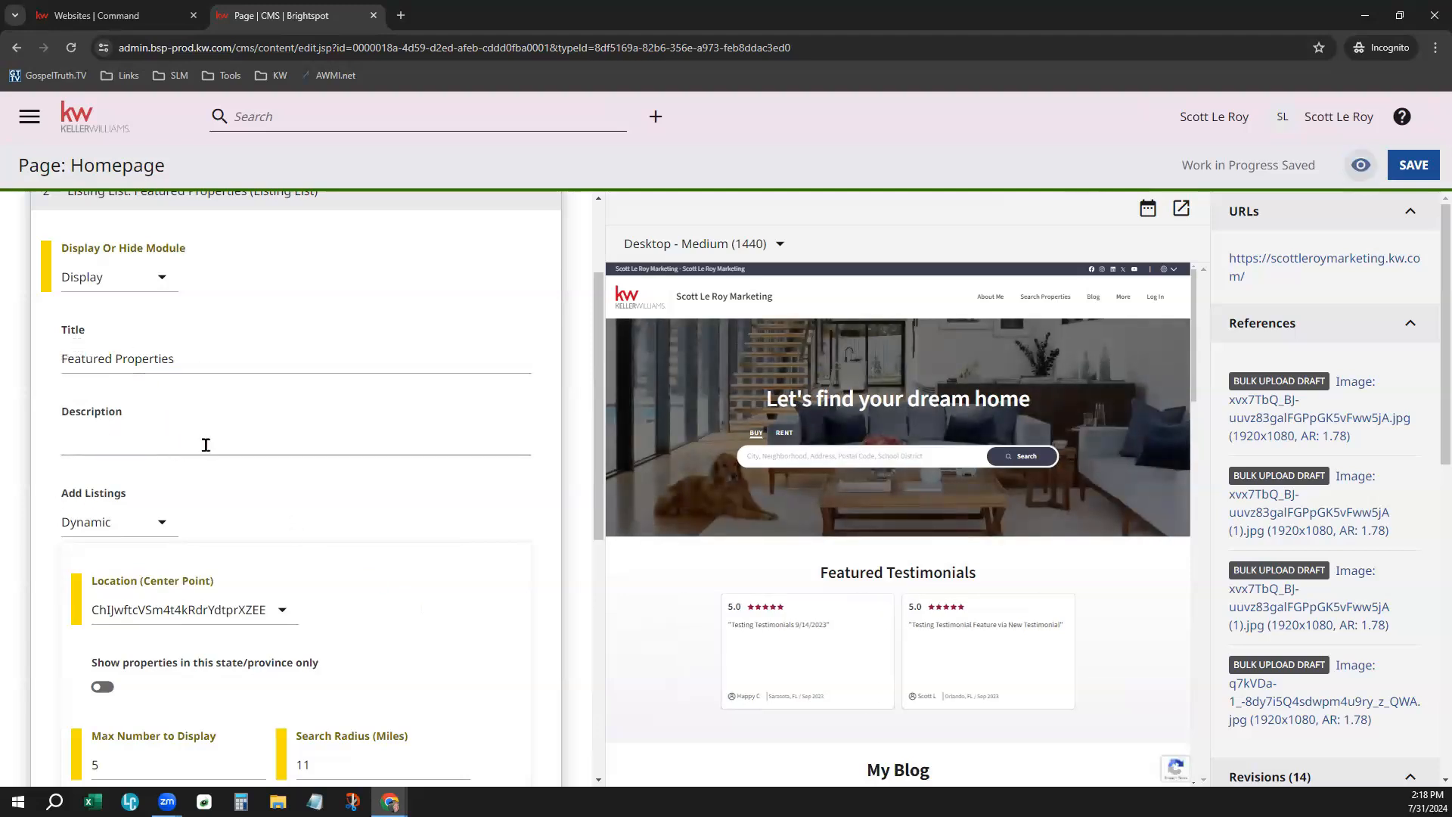
{"action": "scroll", "coordinate": [703, 628], "scroll_direction": "down", "scroll_amount": 5}
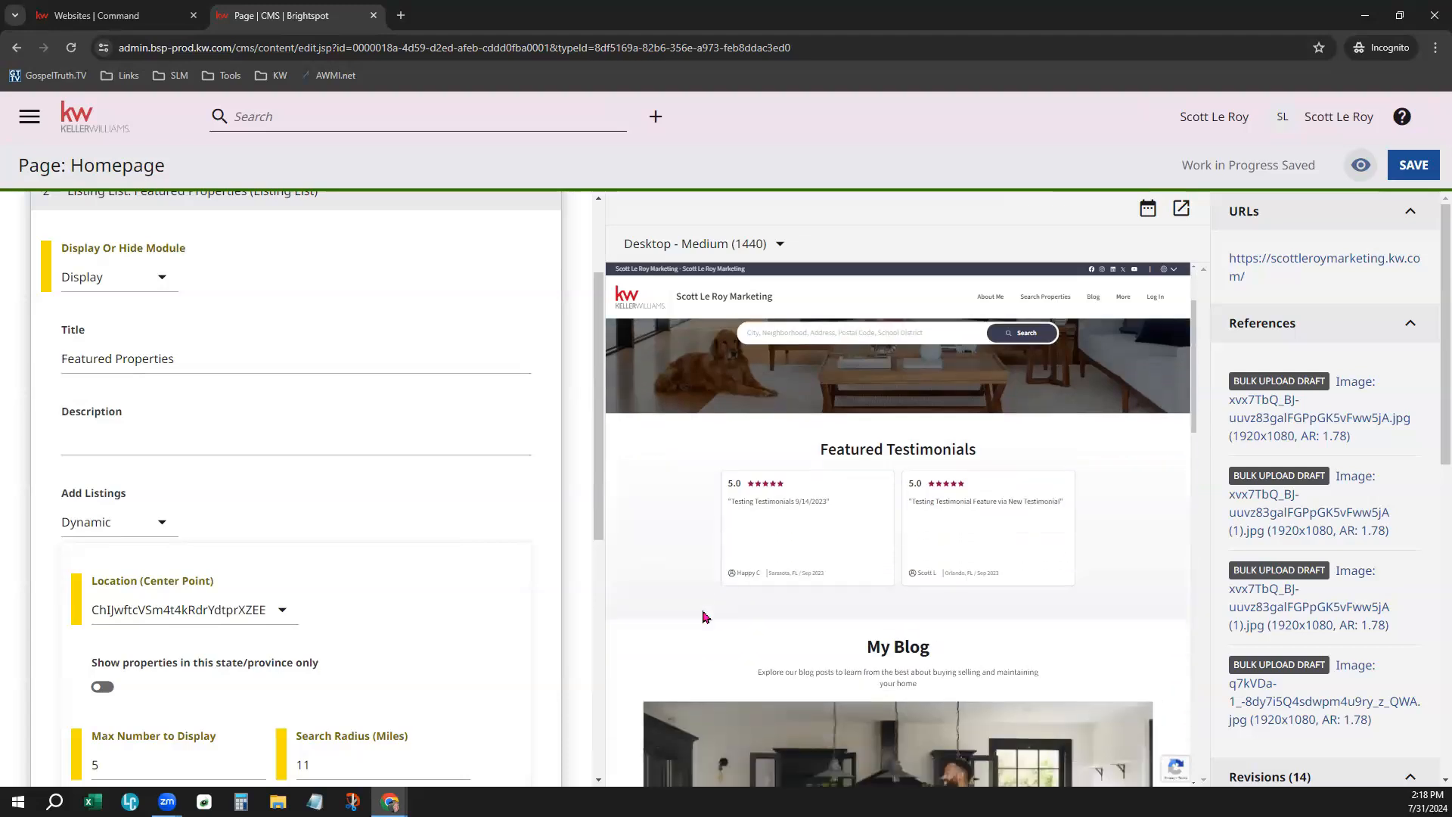
{"action": "scroll", "coordinate": [707, 617], "scroll_direction": "up", "scroll_amount": 5}
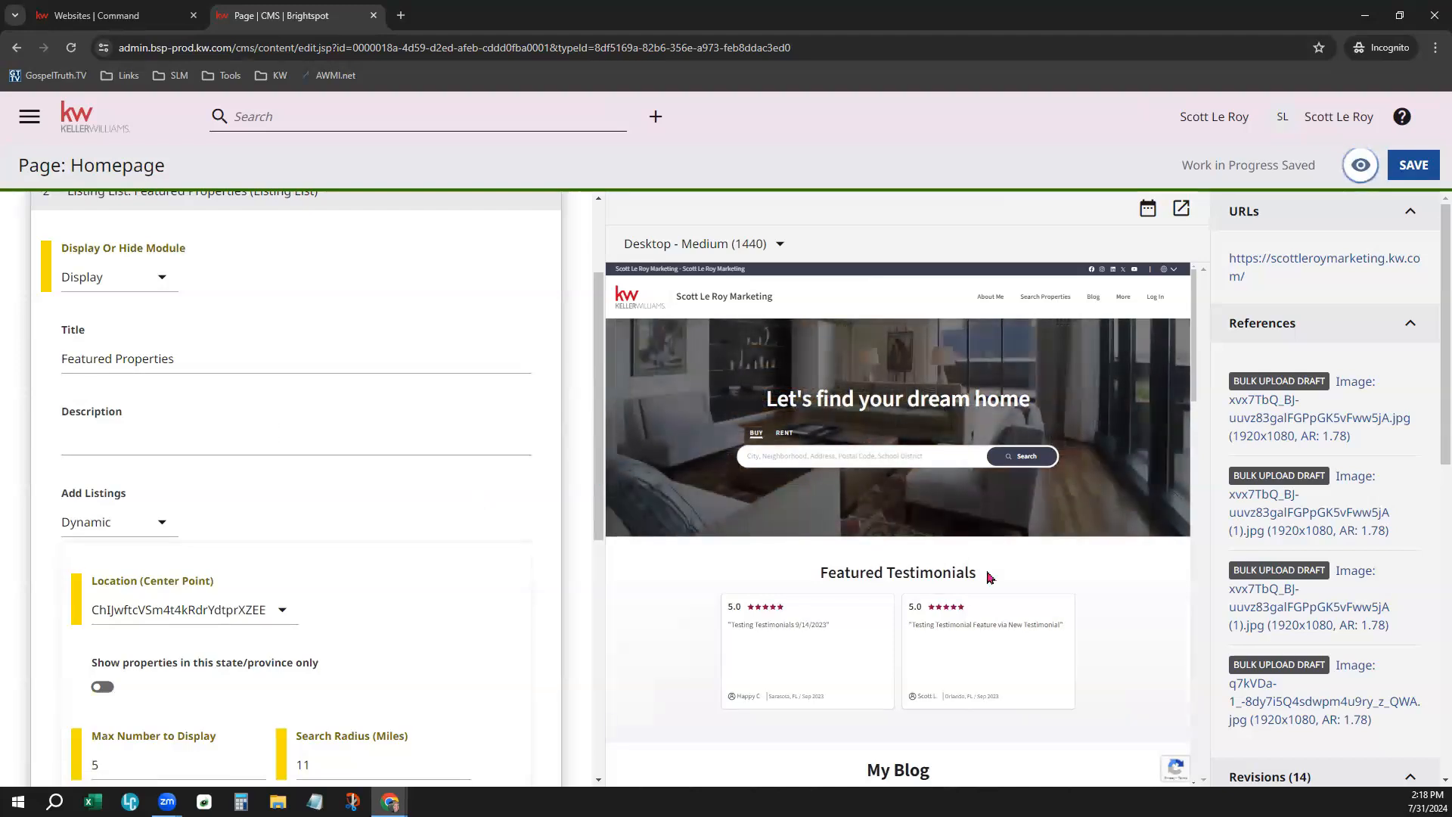
Reconfirm Display for the module and place the cursor in the Description field.
{"action": "left_click", "coordinate": [81, 278]}
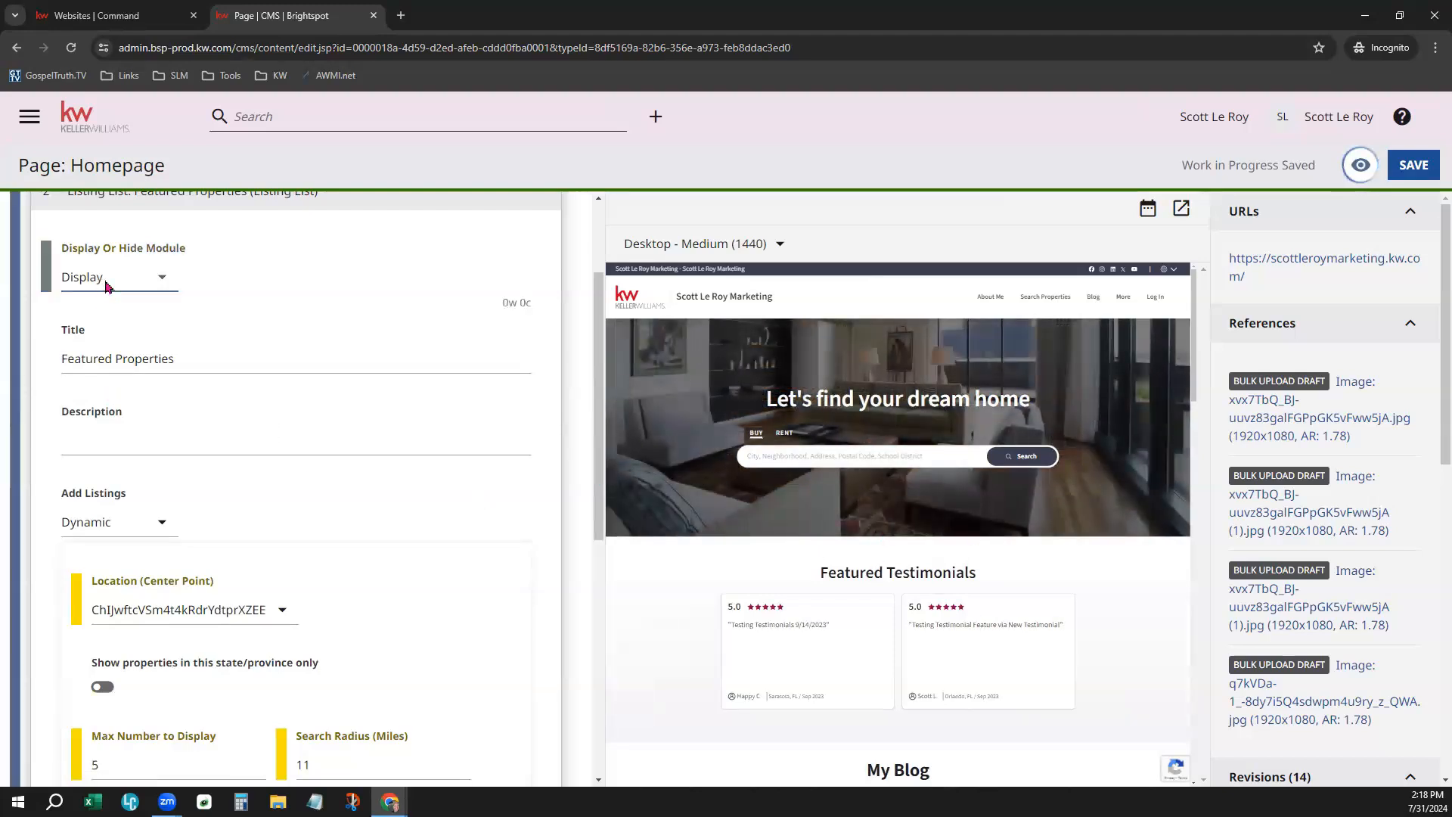
{"action": "left_click", "coordinate": [114, 348]}
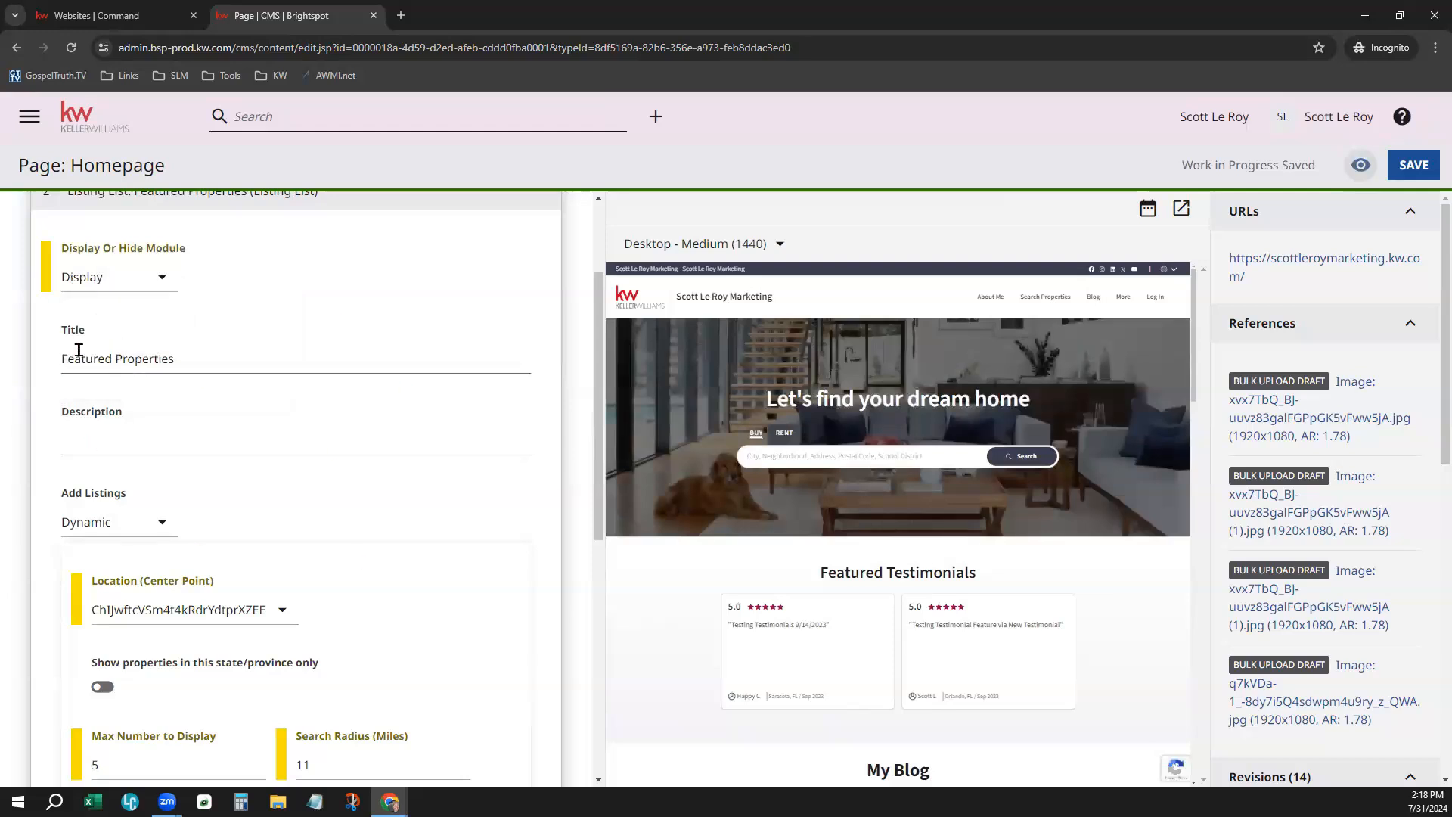
{"action": "left_click_drag", "start_coordinate": [59, 414], "coordinate": [141, 428]}
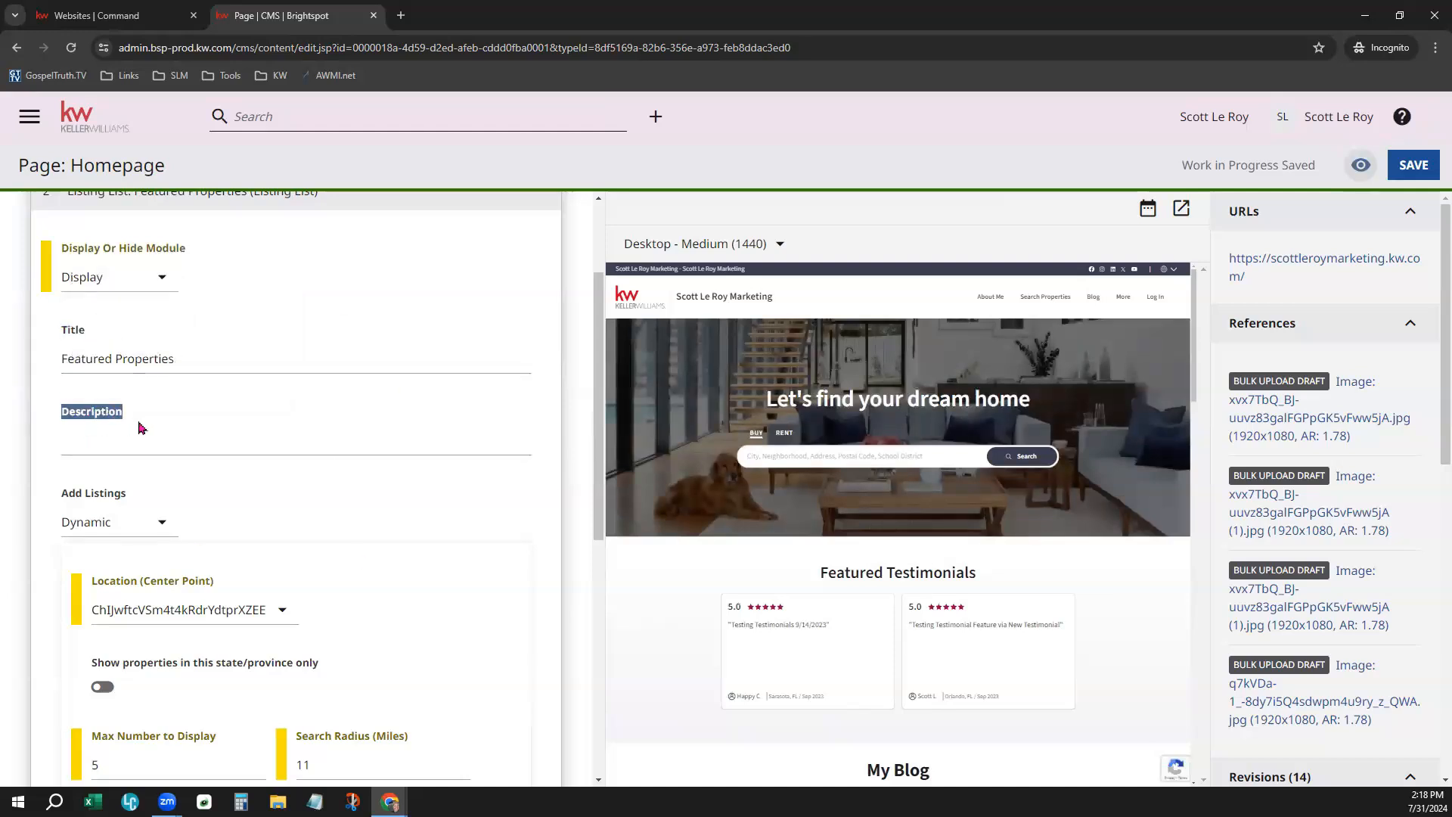
{"action": "left_click", "coordinate": [180, 442]}
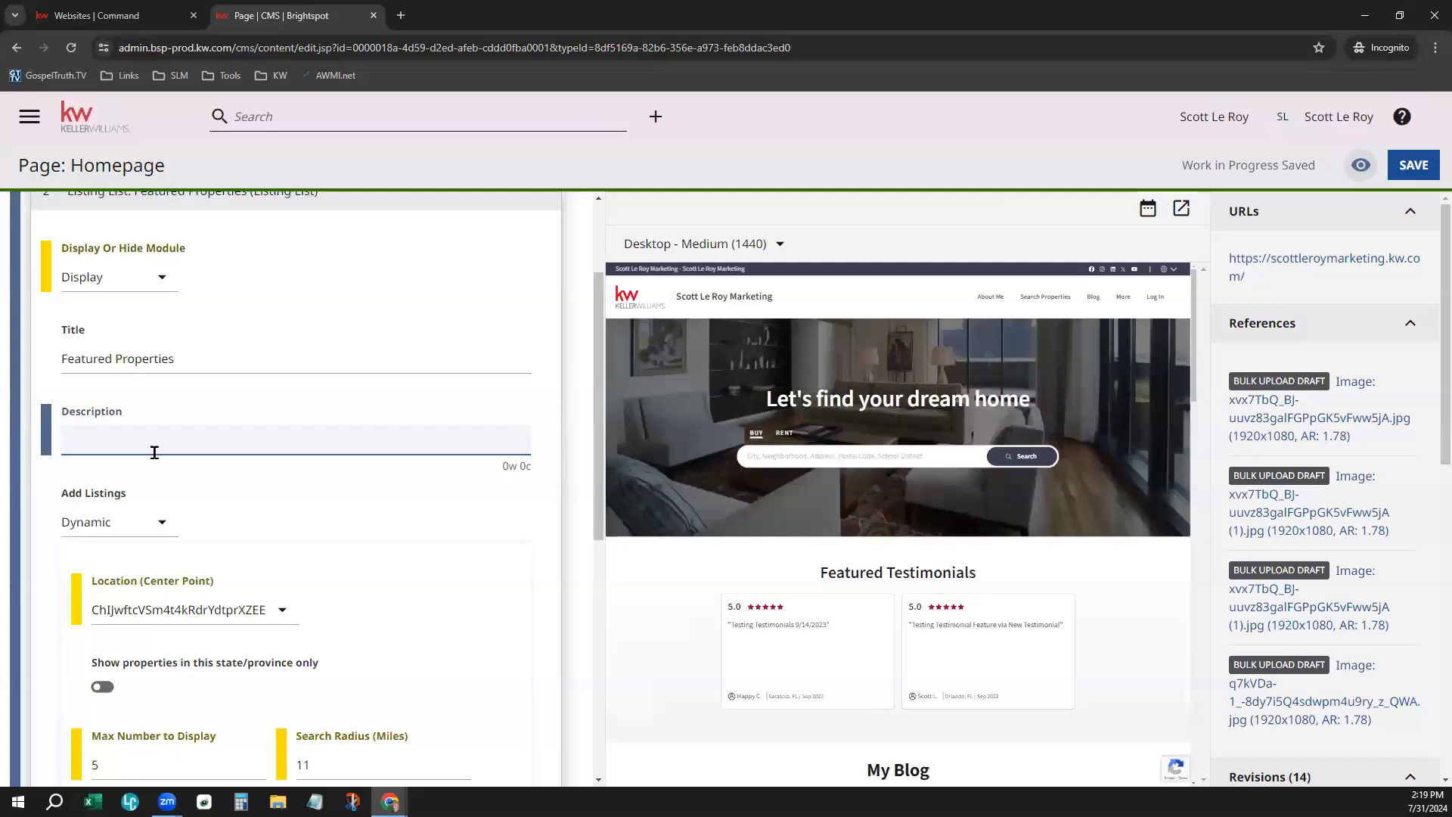
{"action": "scroll", "coordinate": [154, 453], "scroll_direction": "down", "scroll_amount": 3}
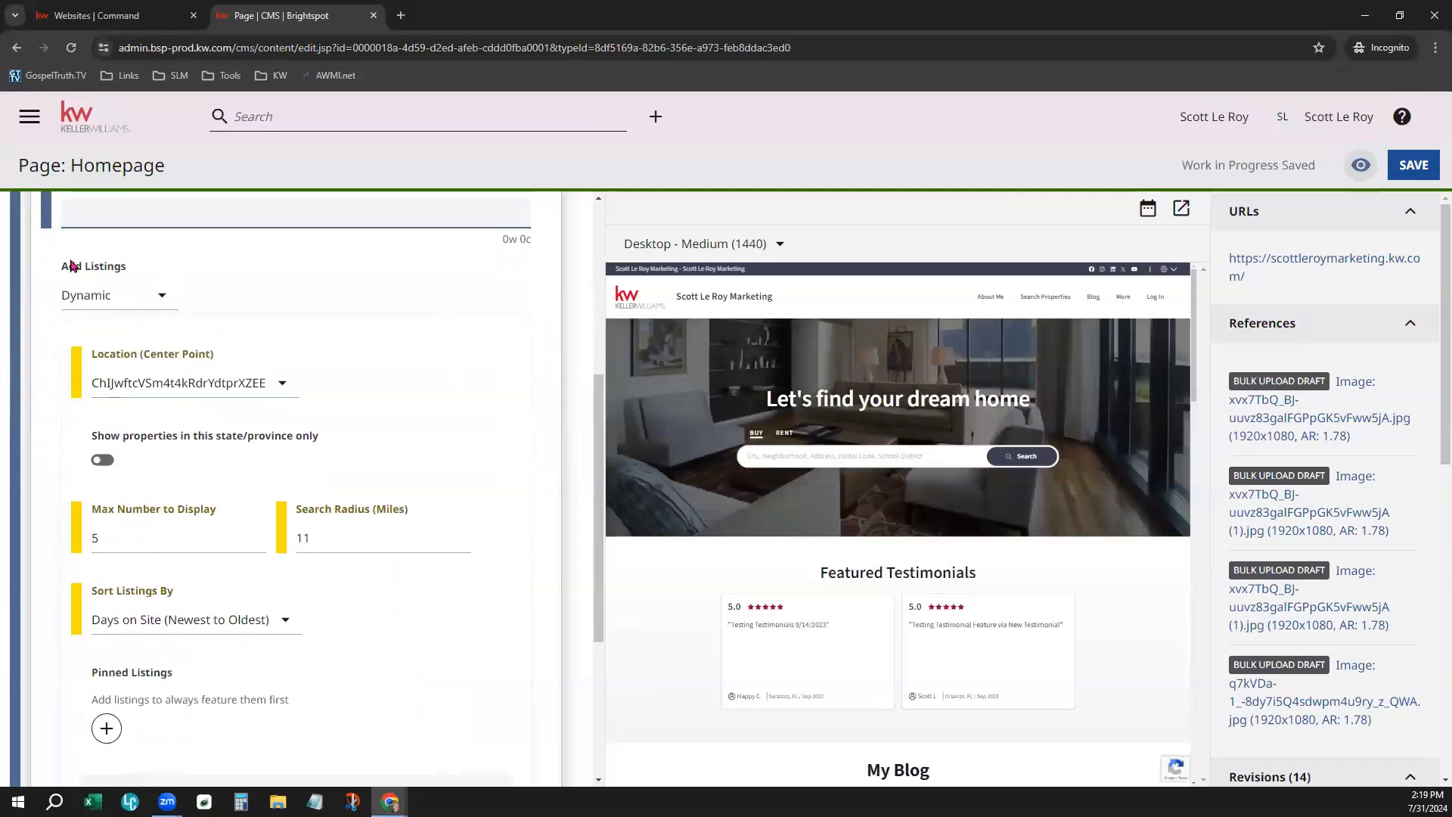
Keep listings Dynamic and set the location center point to 123 Main Street, Los Angeles, CA.
{"action": "left_click", "coordinate": [128, 295]}
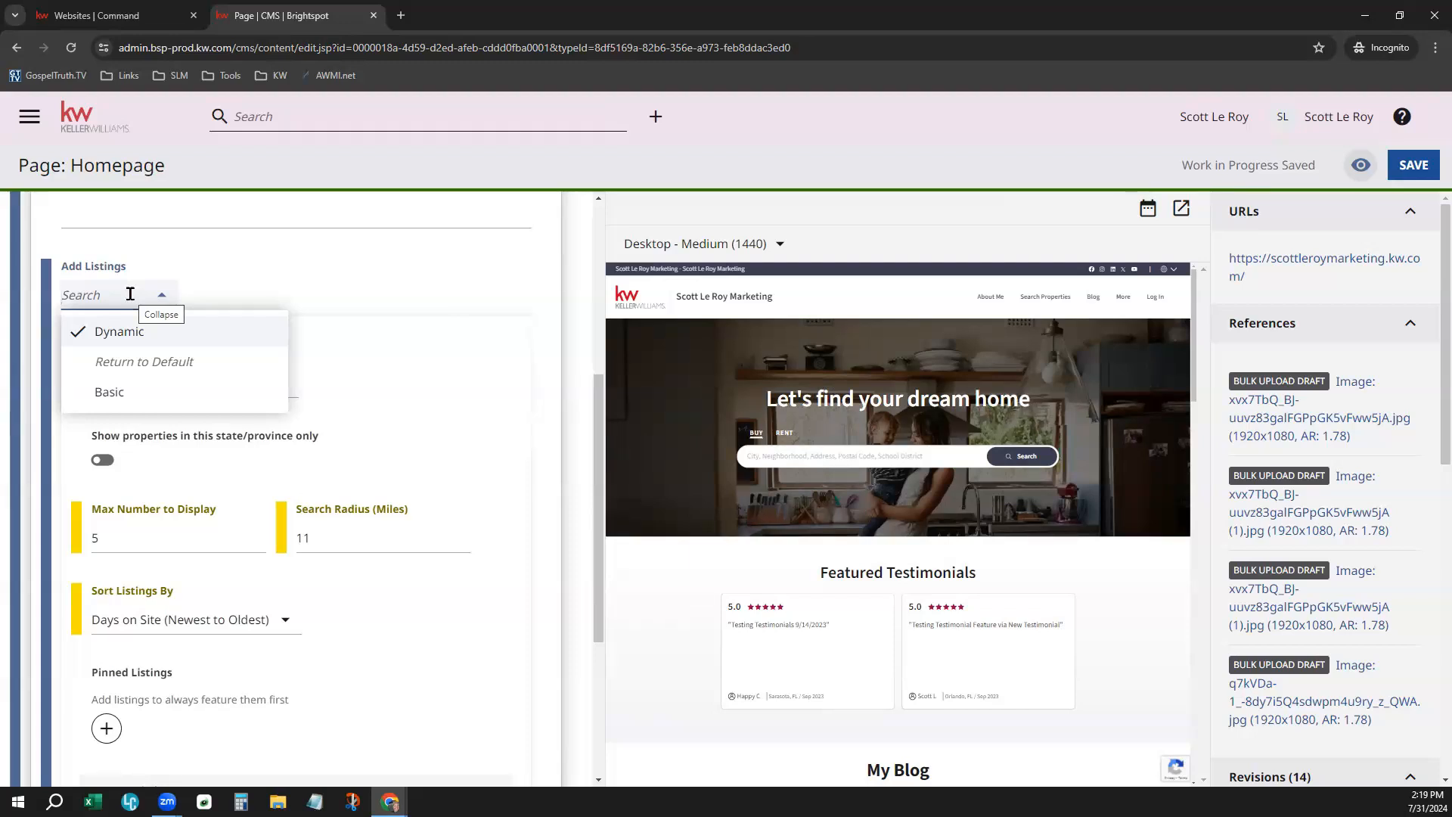
{"action": "left_click", "coordinate": [299, 289]}
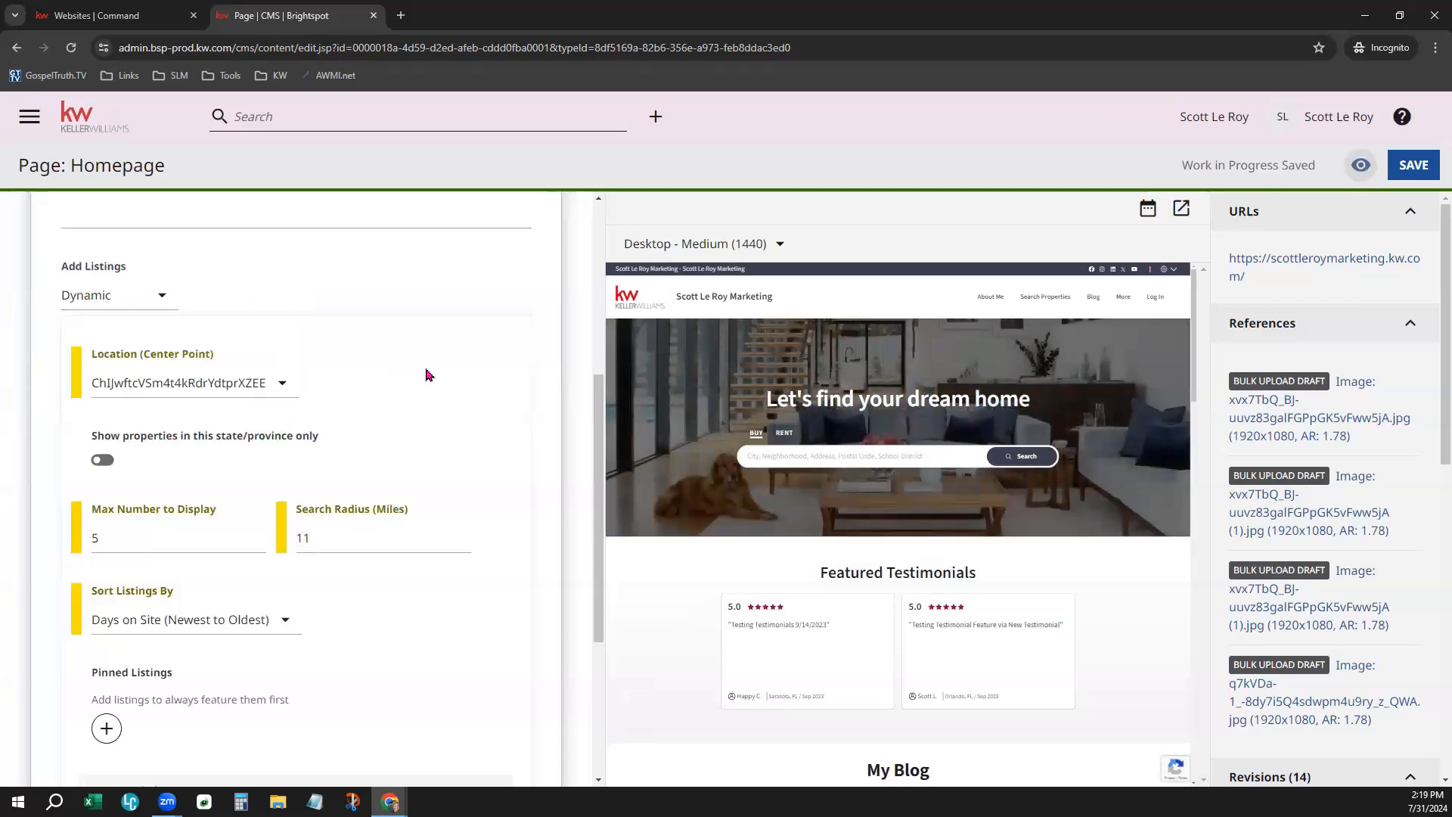
{"action": "scroll", "coordinate": [426, 375], "scroll_direction": "down", "scroll_amount": 1}
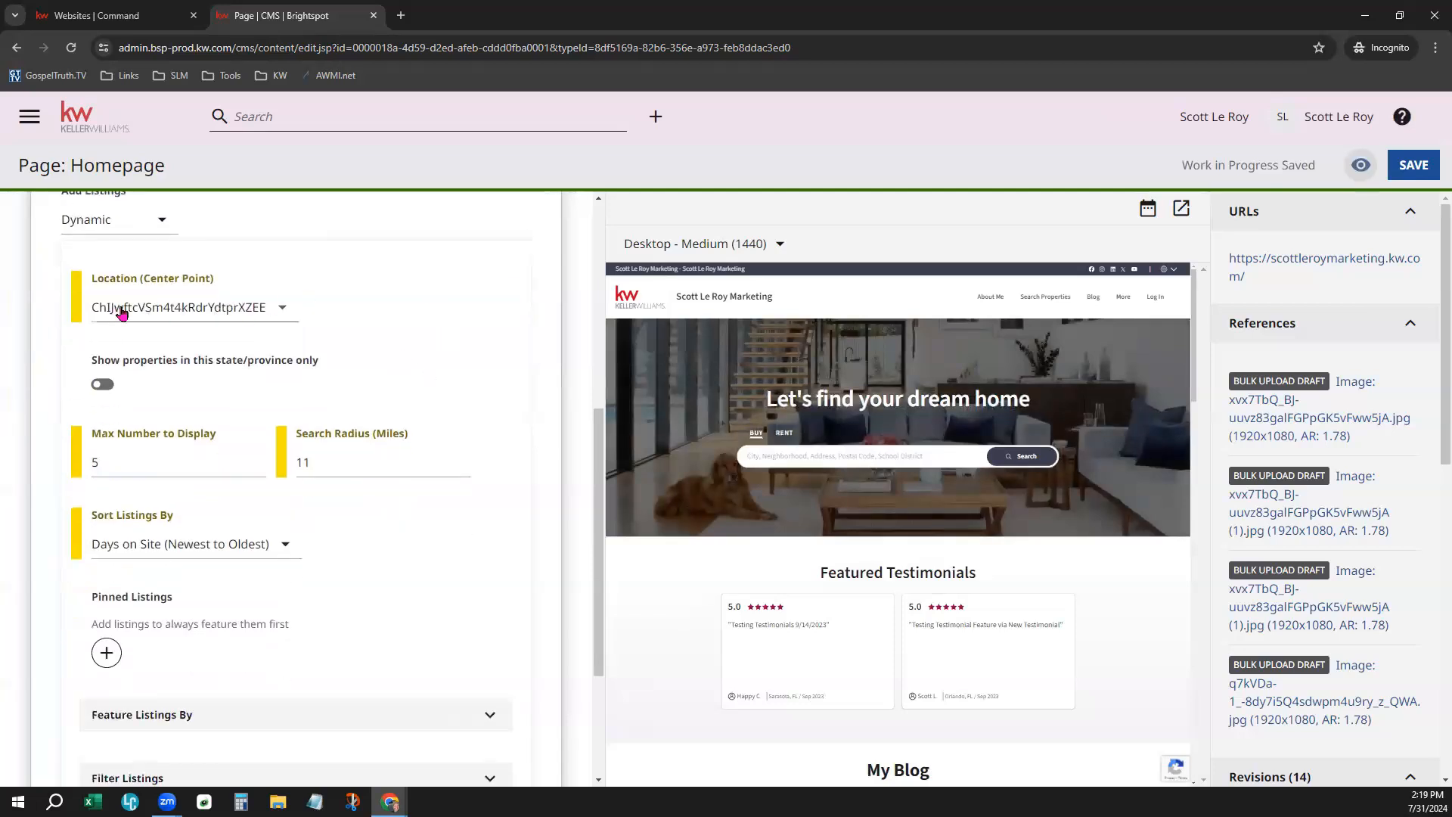
{"action": "left_click", "coordinate": [178, 315]}
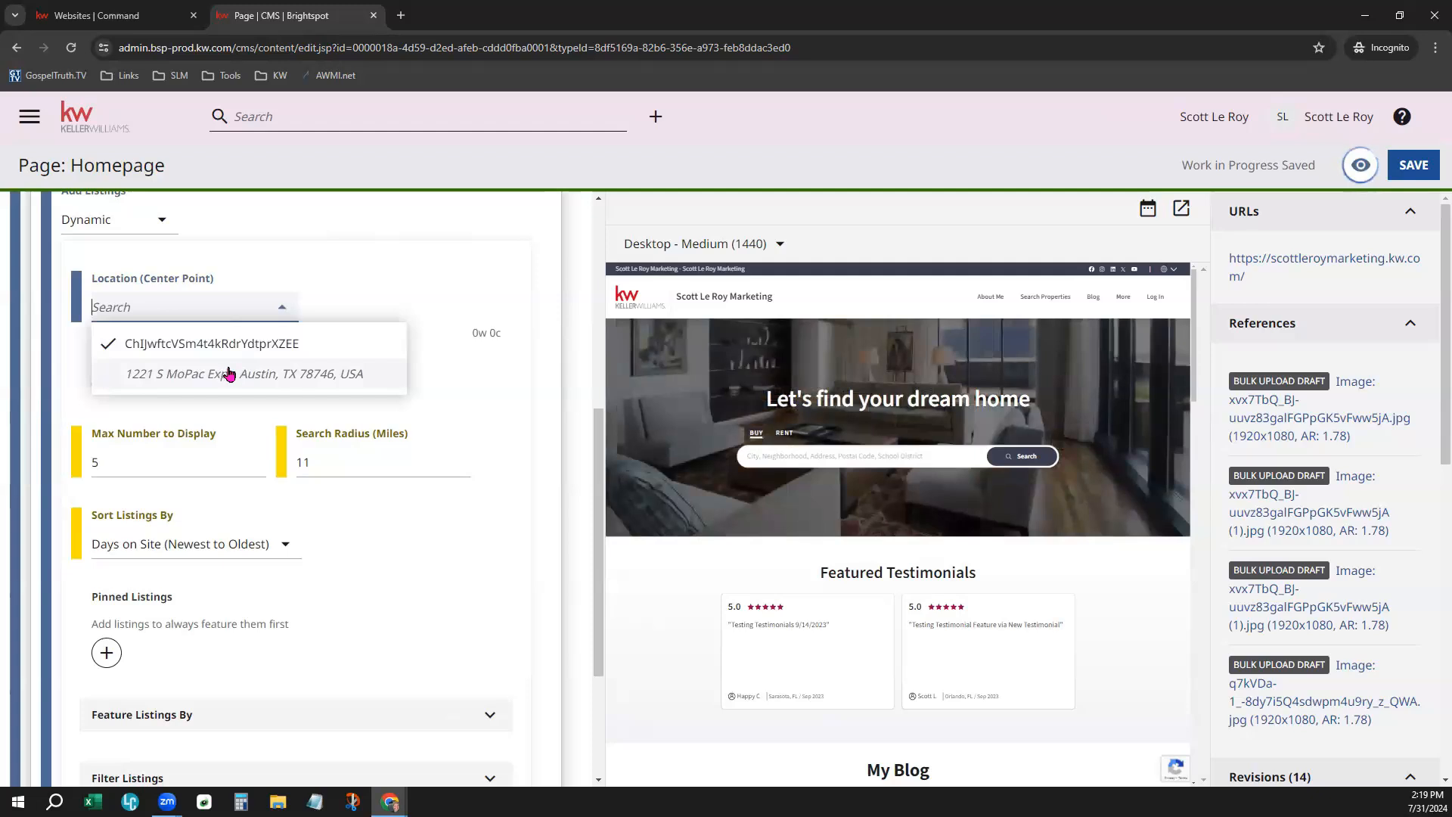
{"action": "type", "text": "123 m"}
{"action": "type", "text": "AI"}
{"action": "type", "text": "ain St"}
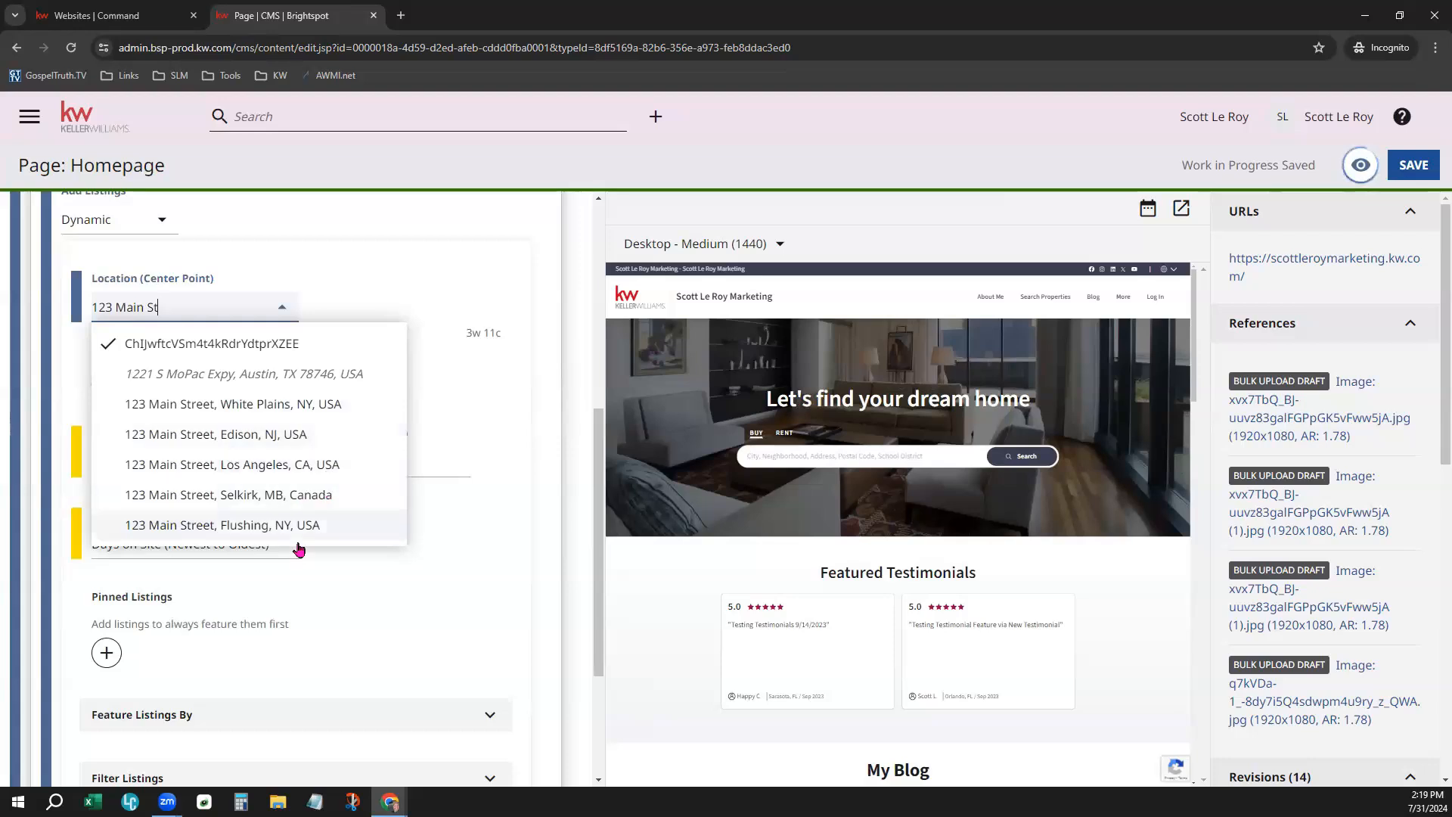
{"action": "left_click", "coordinate": [301, 464]}
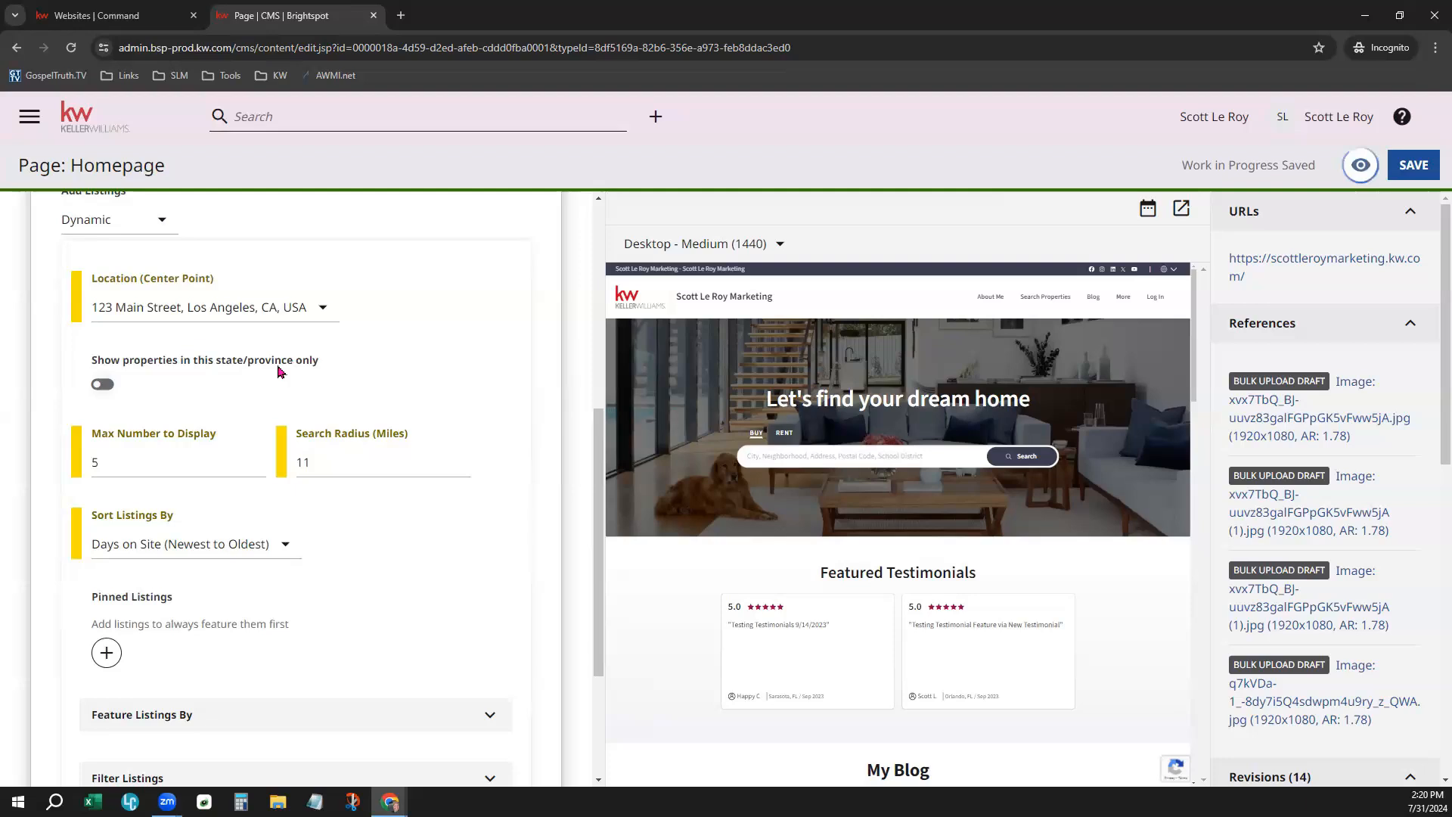
Change the search radius from 11 to 10 miles and the maximum listings from 5 to 10.
{"action": "left_click", "coordinate": [312, 463]}
{"action": "double_click", "coordinate": [313, 463]}
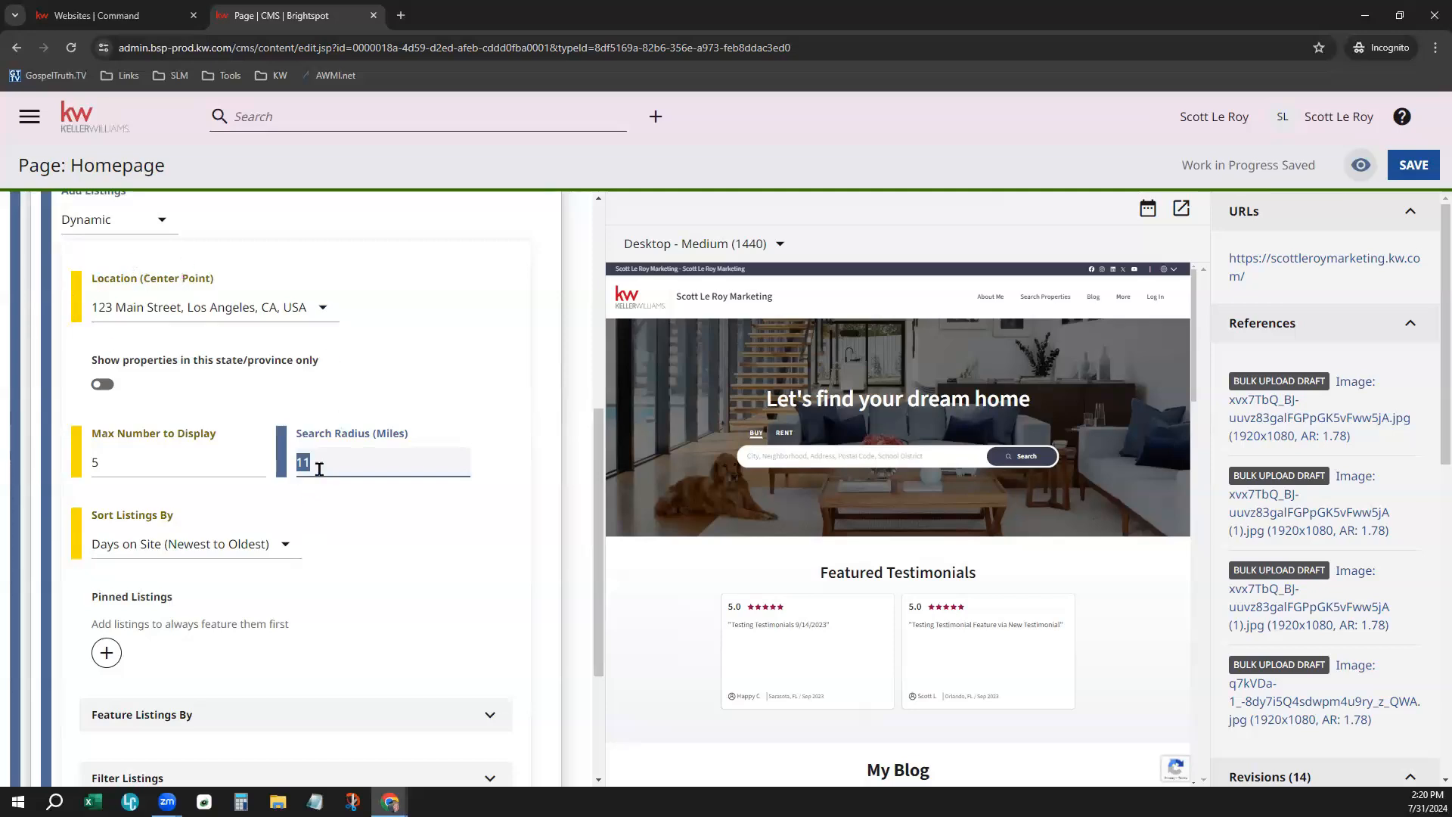
{"action": "type", "text": "10"}
{"action": "left_click", "coordinate": [435, 499]}
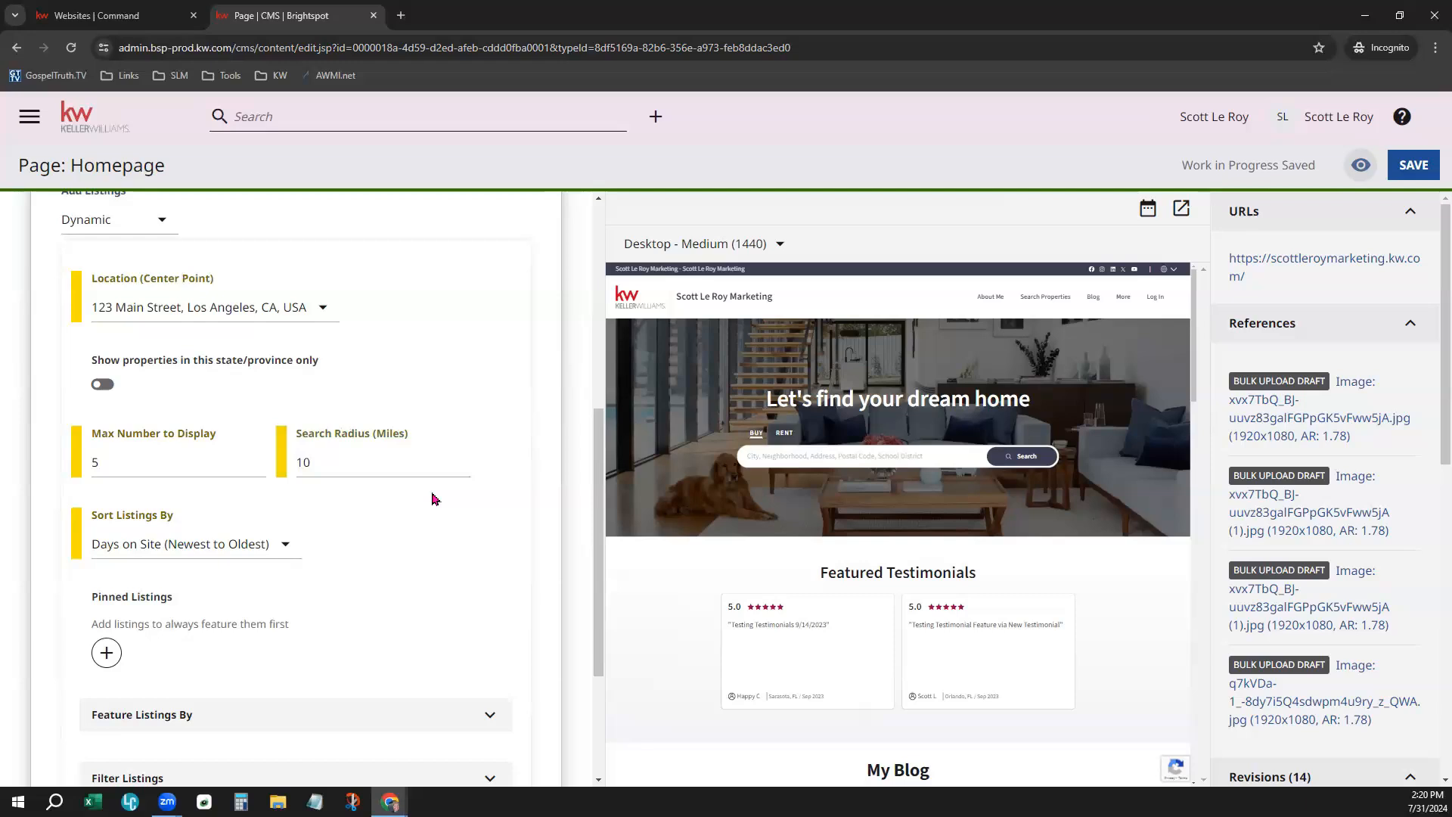
{"action": "left_click", "coordinate": [126, 467]}
{"action": "double_click", "coordinate": [112, 463]}
{"action": "type", "text": "10"}
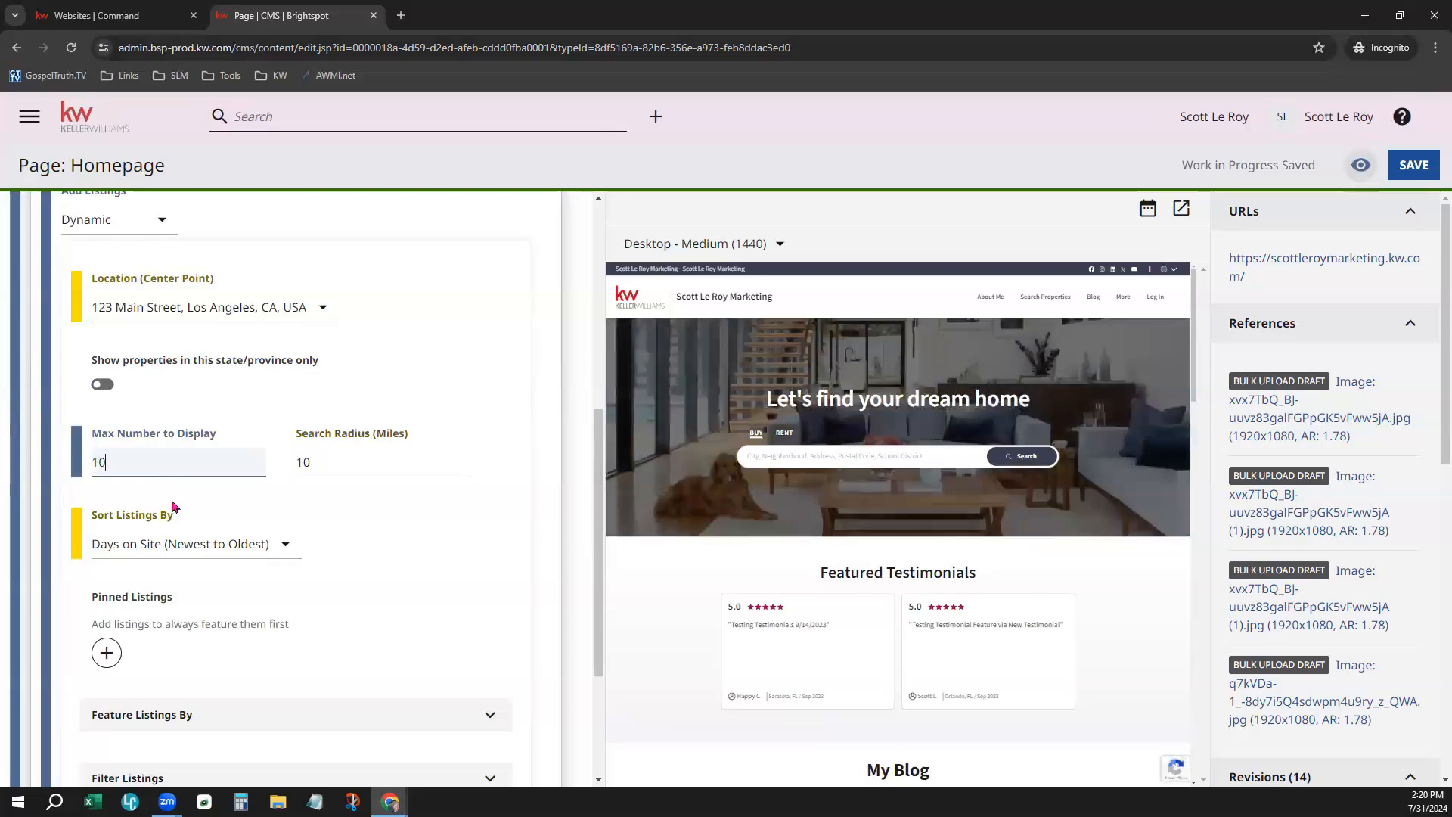
{"action": "left_click", "coordinate": [430, 364]}
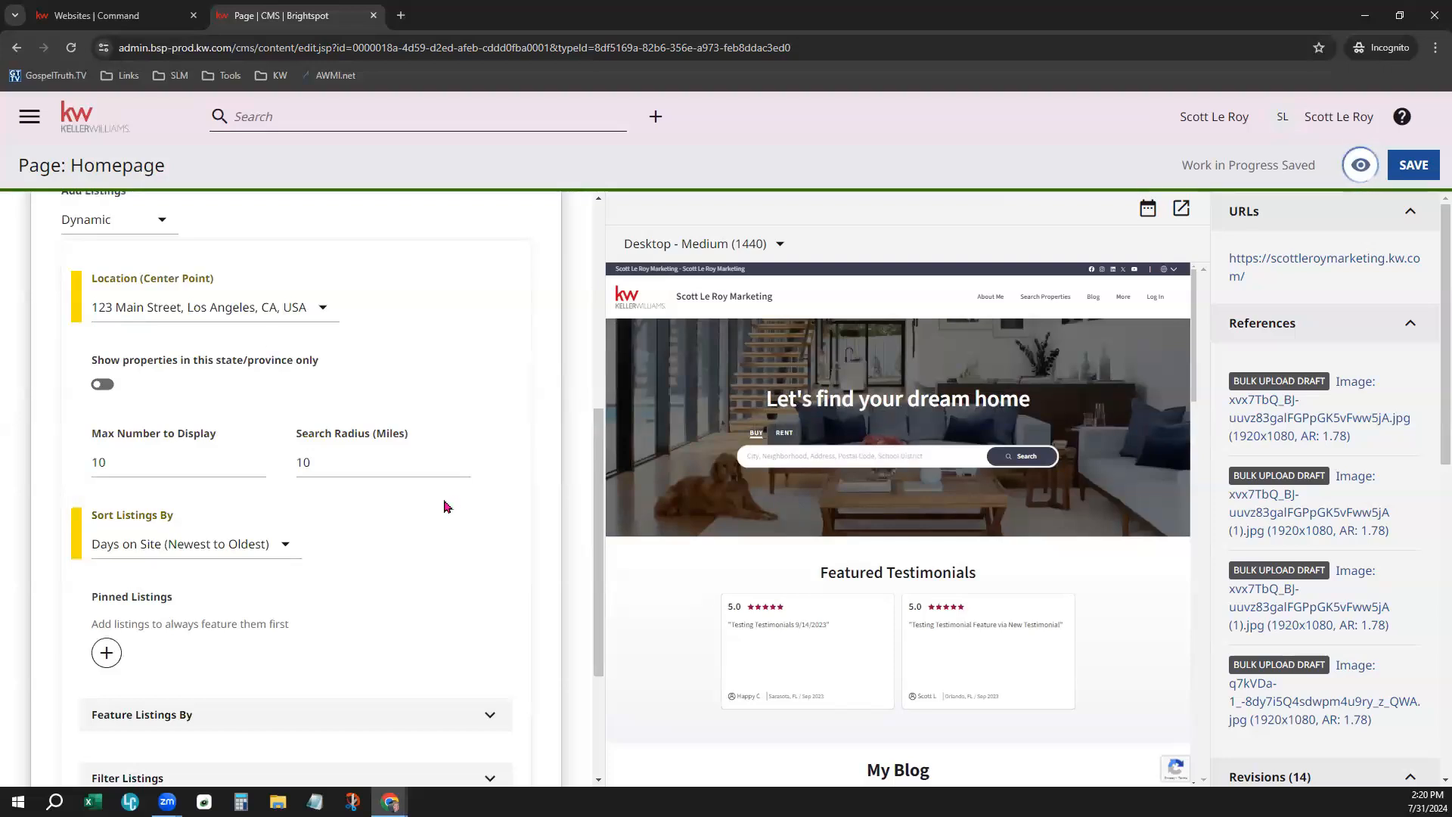
{"action": "scroll", "coordinate": [445, 506], "scroll_direction": "down", "scroll_amount": 2}
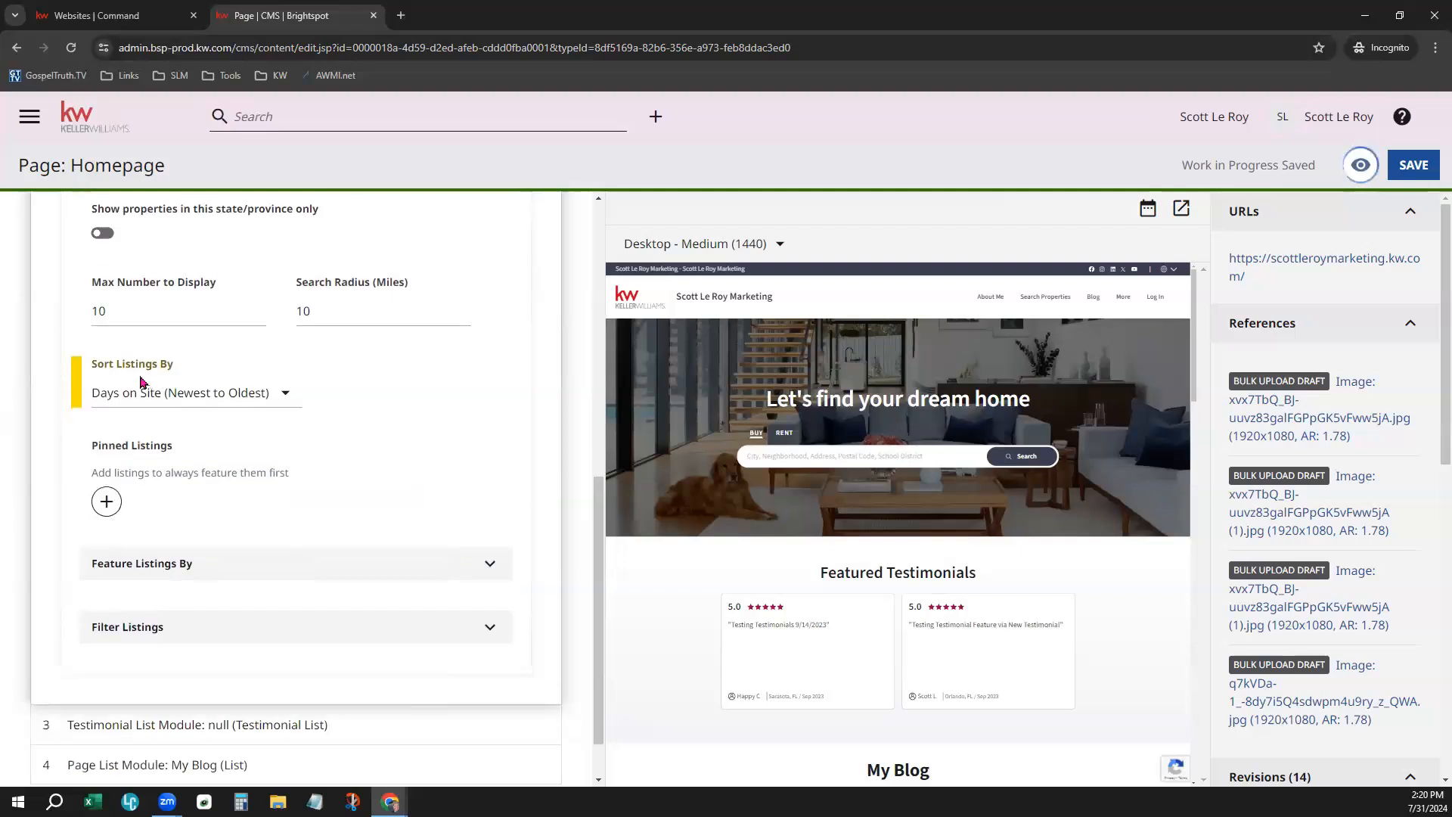
{"action": "left_click", "coordinate": [218, 394]}
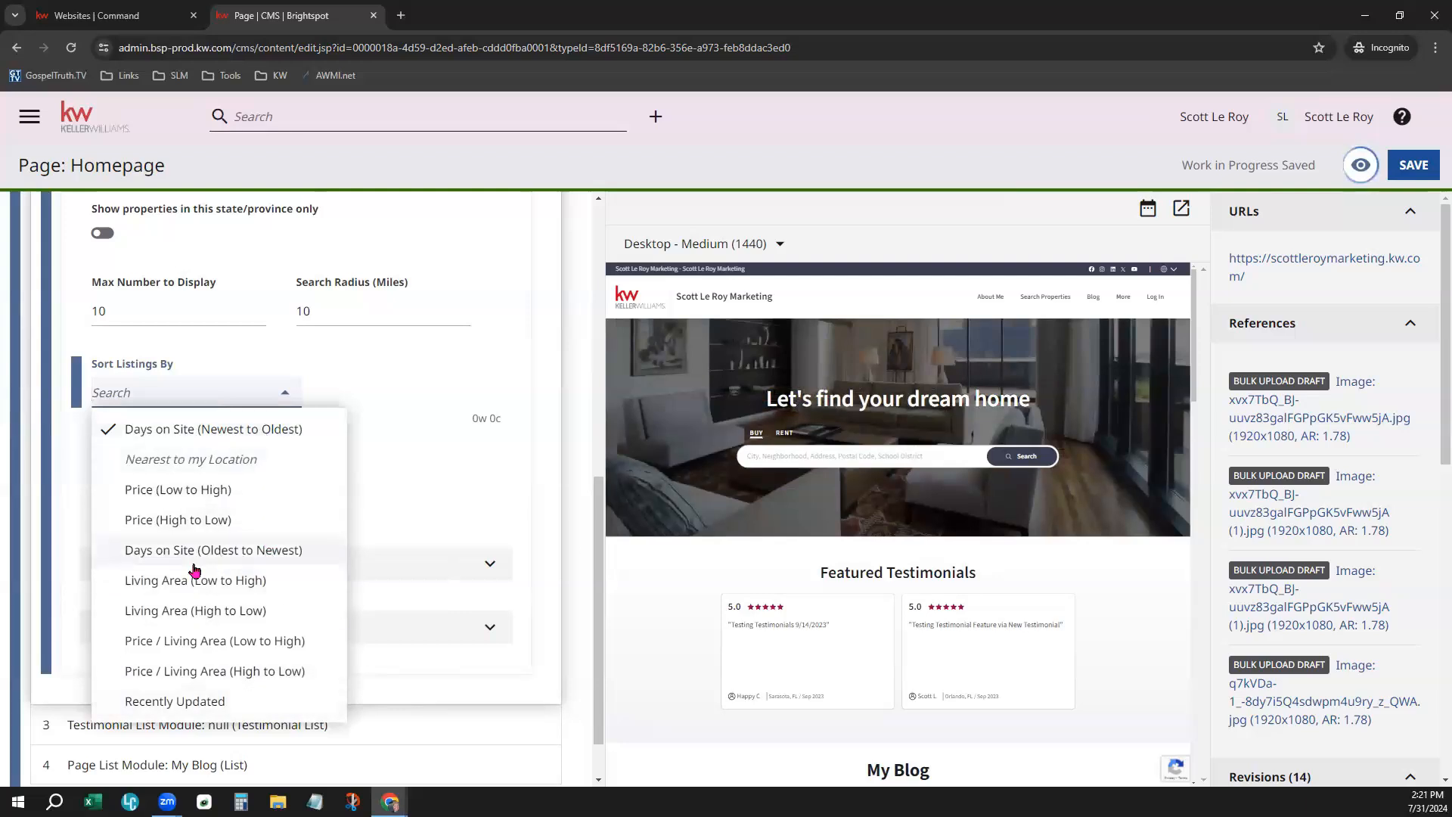
{"action": "left_click", "coordinate": [206, 446]}
{"action": "scroll", "coordinate": [206, 445], "scroll_direction": "down", "scroll_amount": 1}
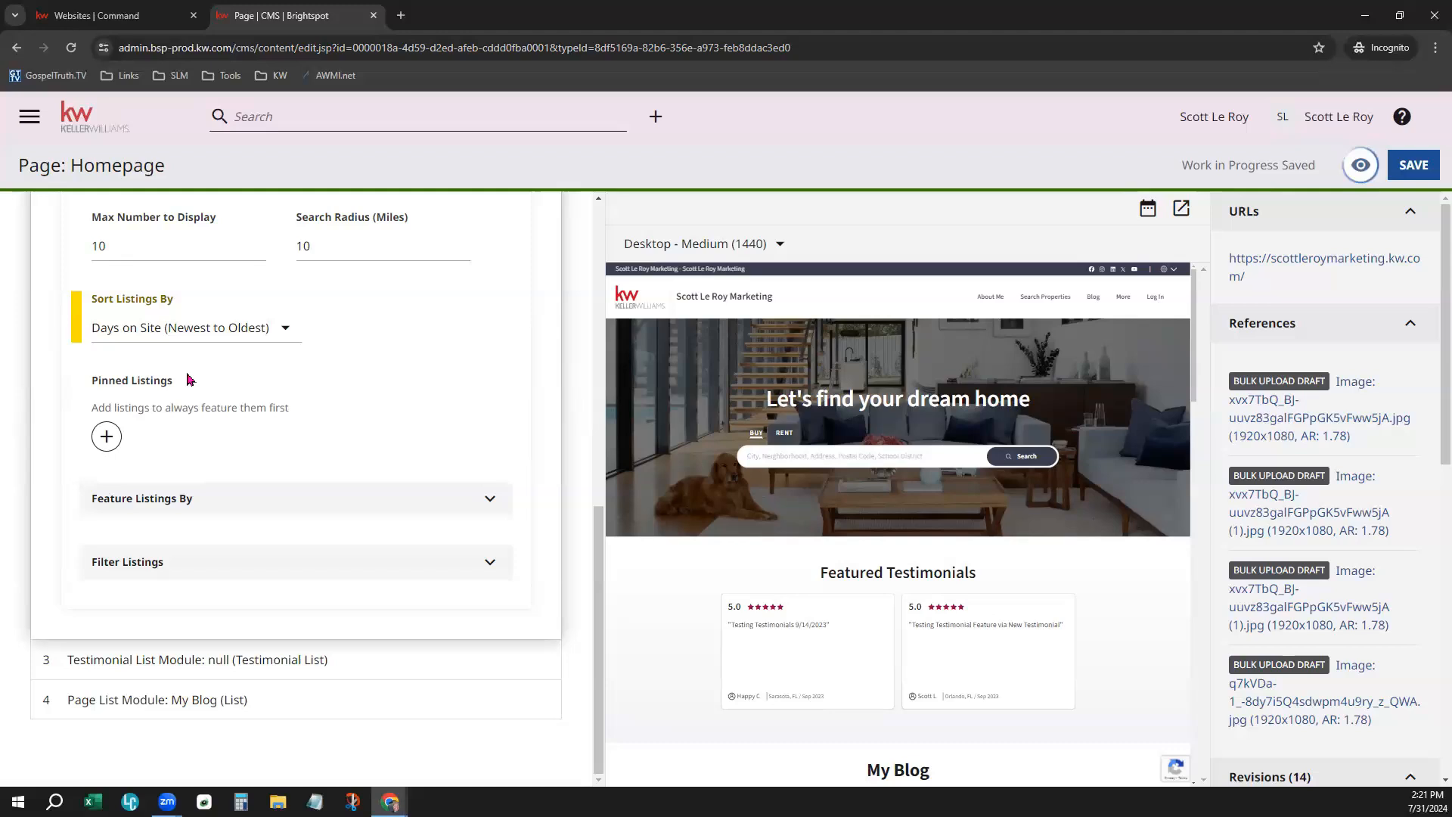
Add a pinned listing row, search '123 Main St', then mark the empty row for removal.
{"action": "left_click", "coordinate": [107, 437]}
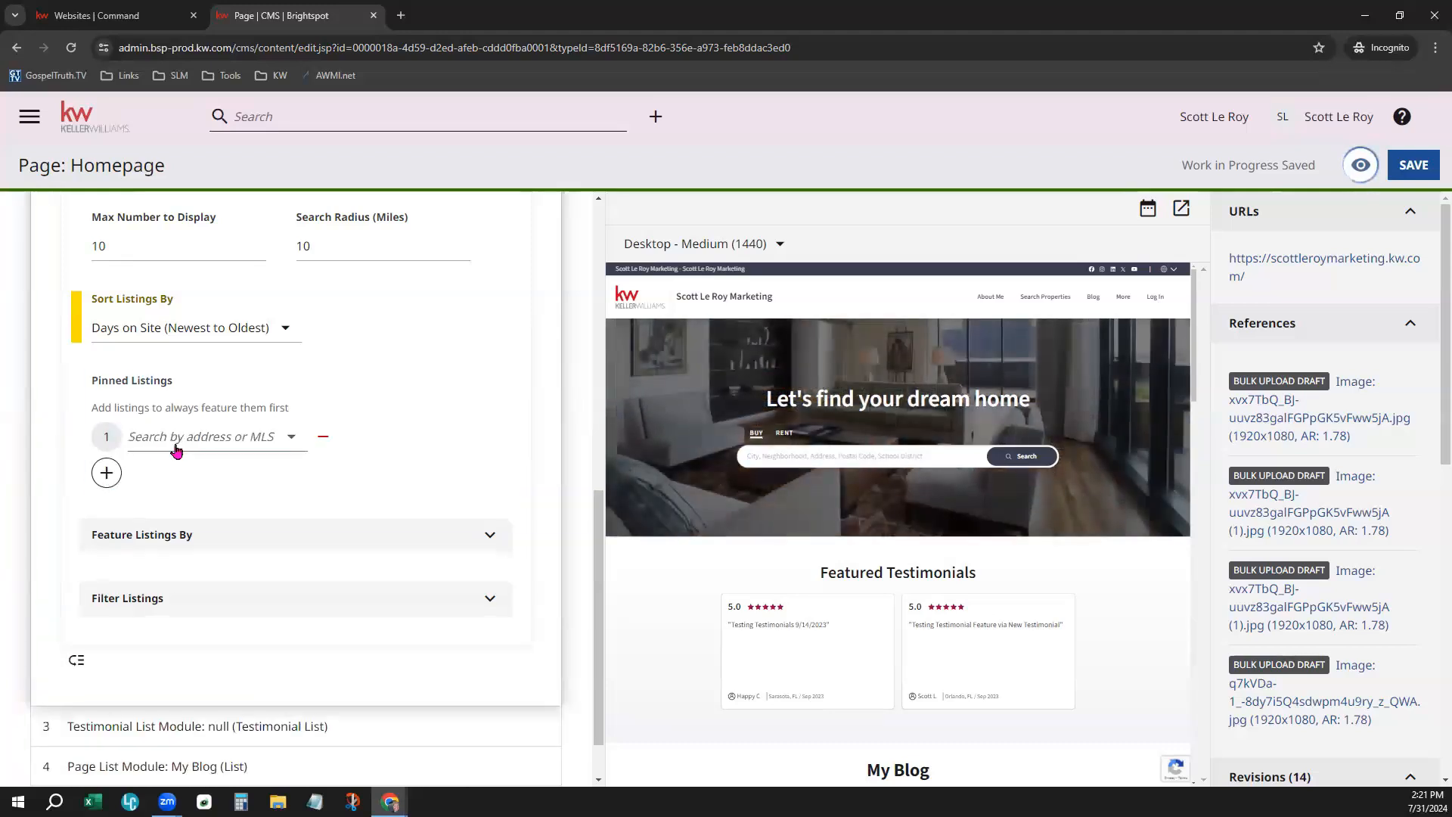
{"action": "left_click", "coordinate": [186, 437]}
{"action": "type", "text": "123 Main"}
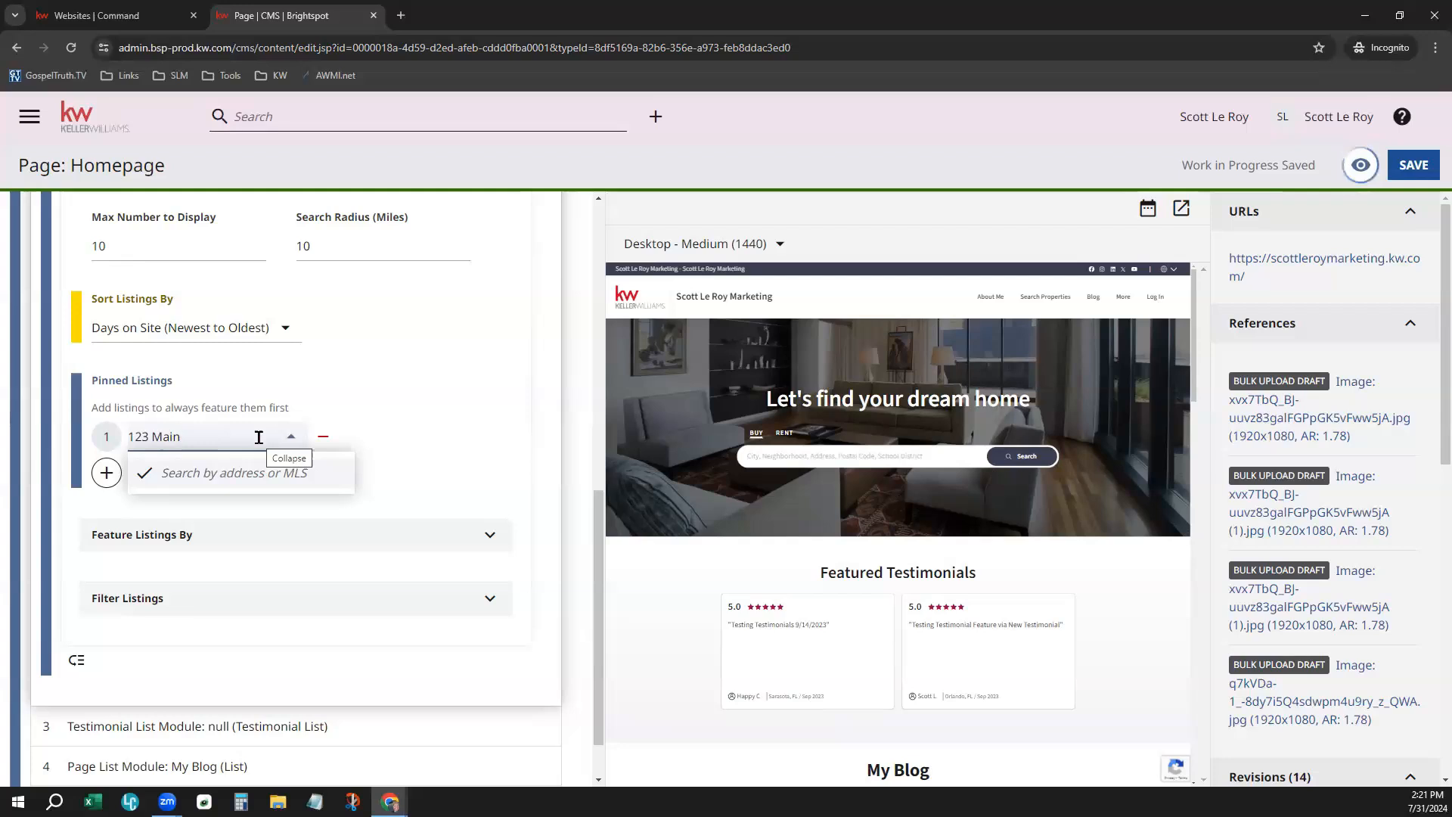
{"action": "type", "text": " St"}
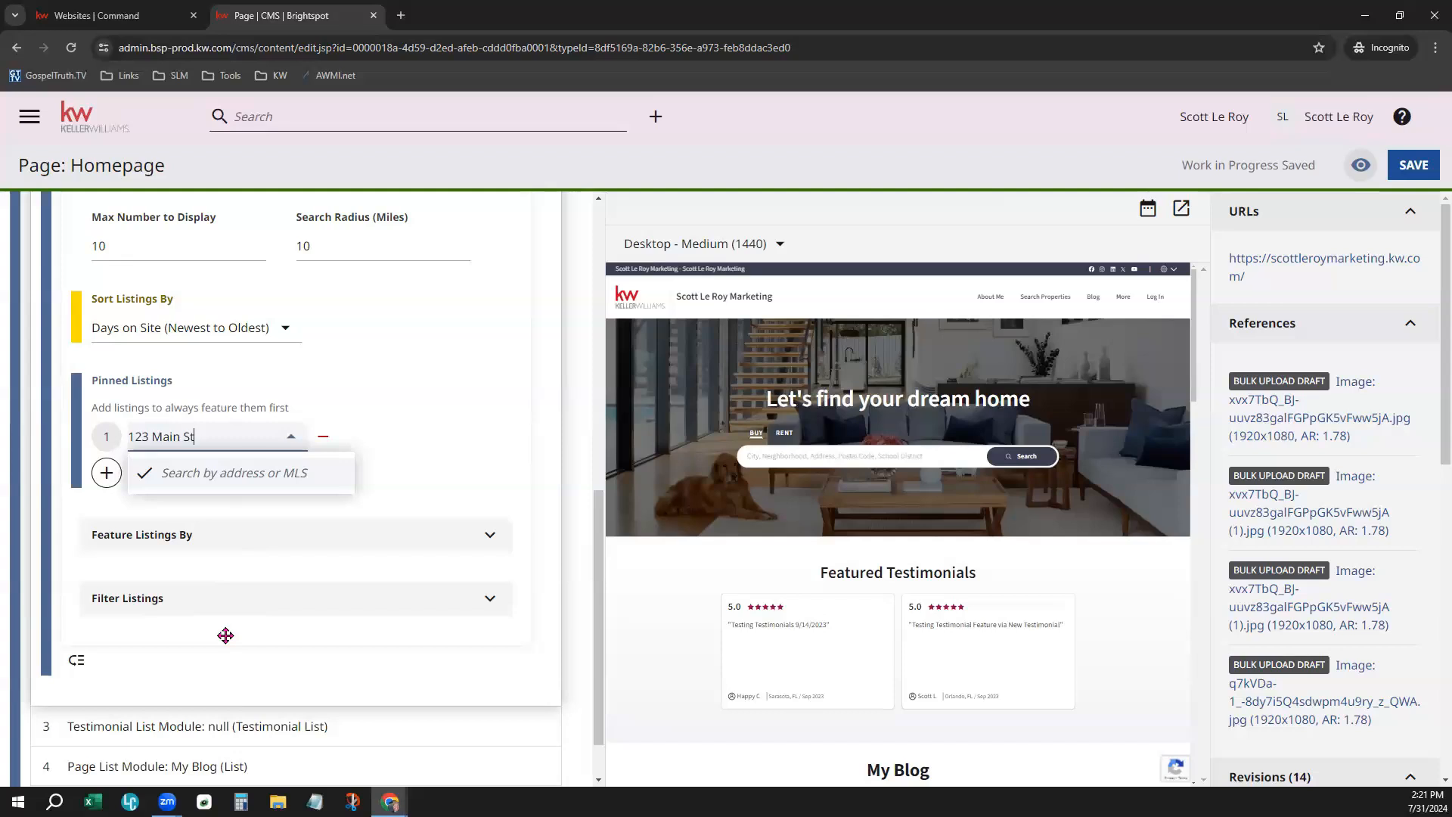
{"action": "type", "text": ","}
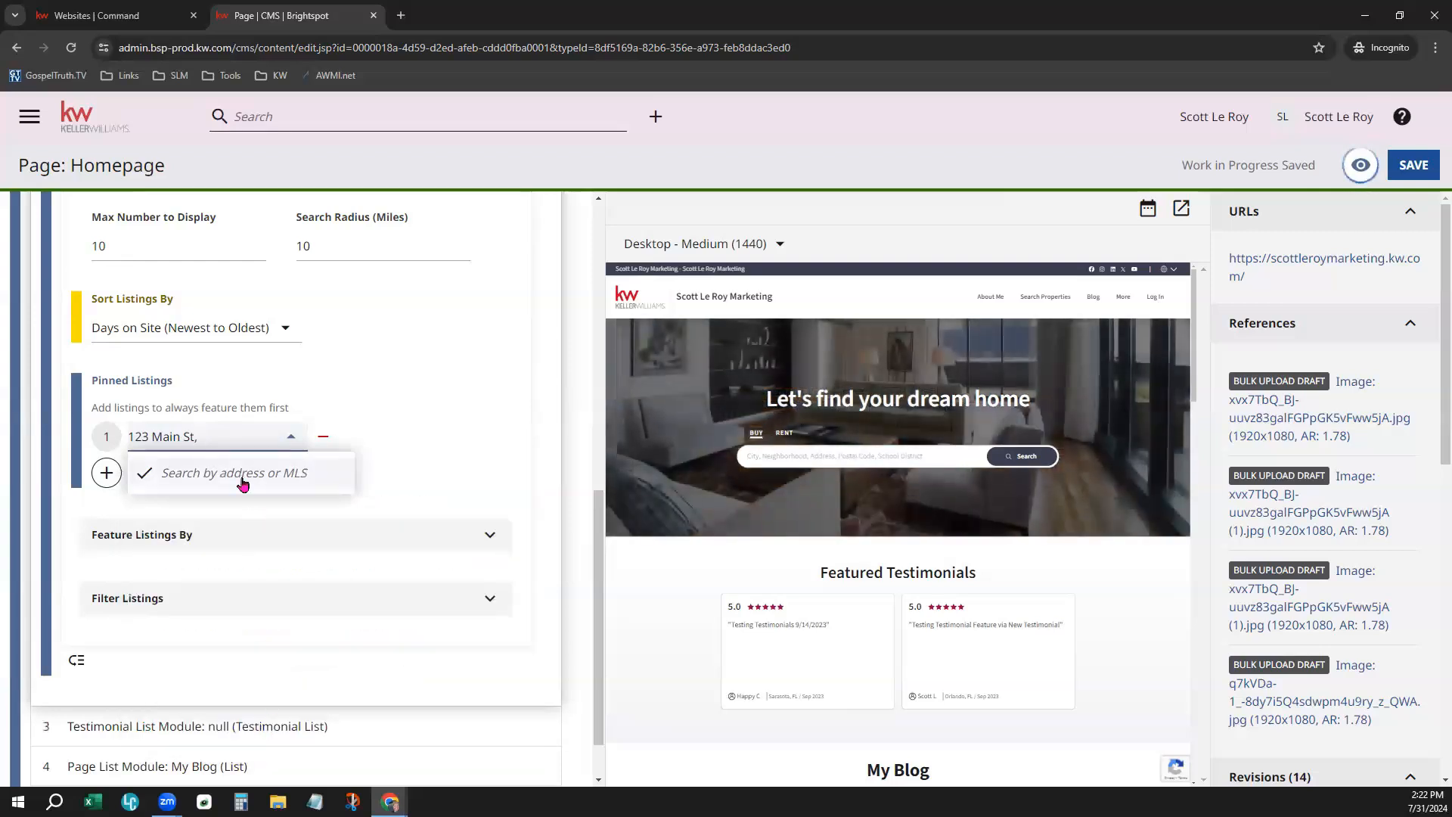
{"action": "left_click", "coordinate": [371, 351]}
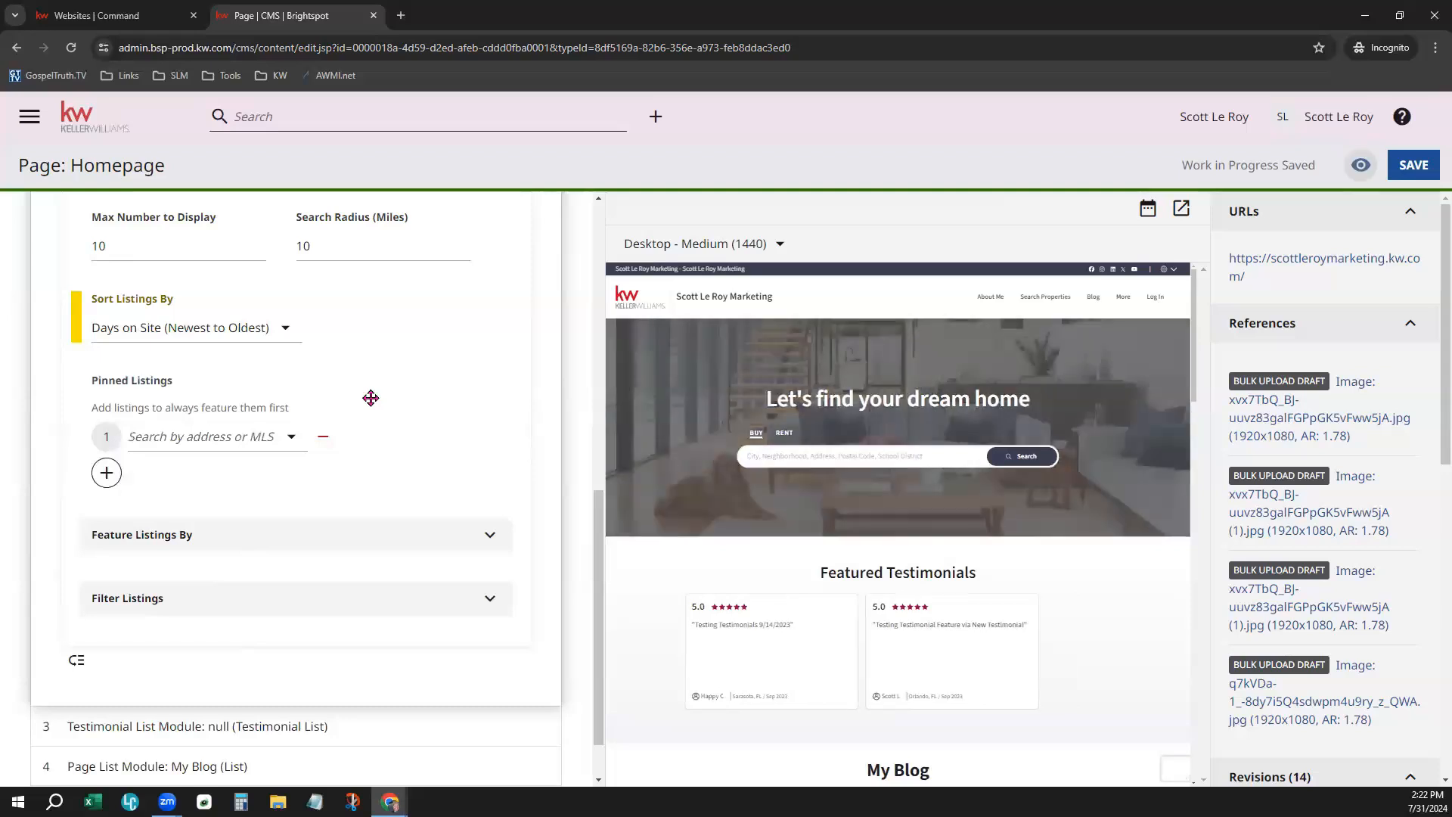
{"action": "left_click", "coordinate": [324, 452]}
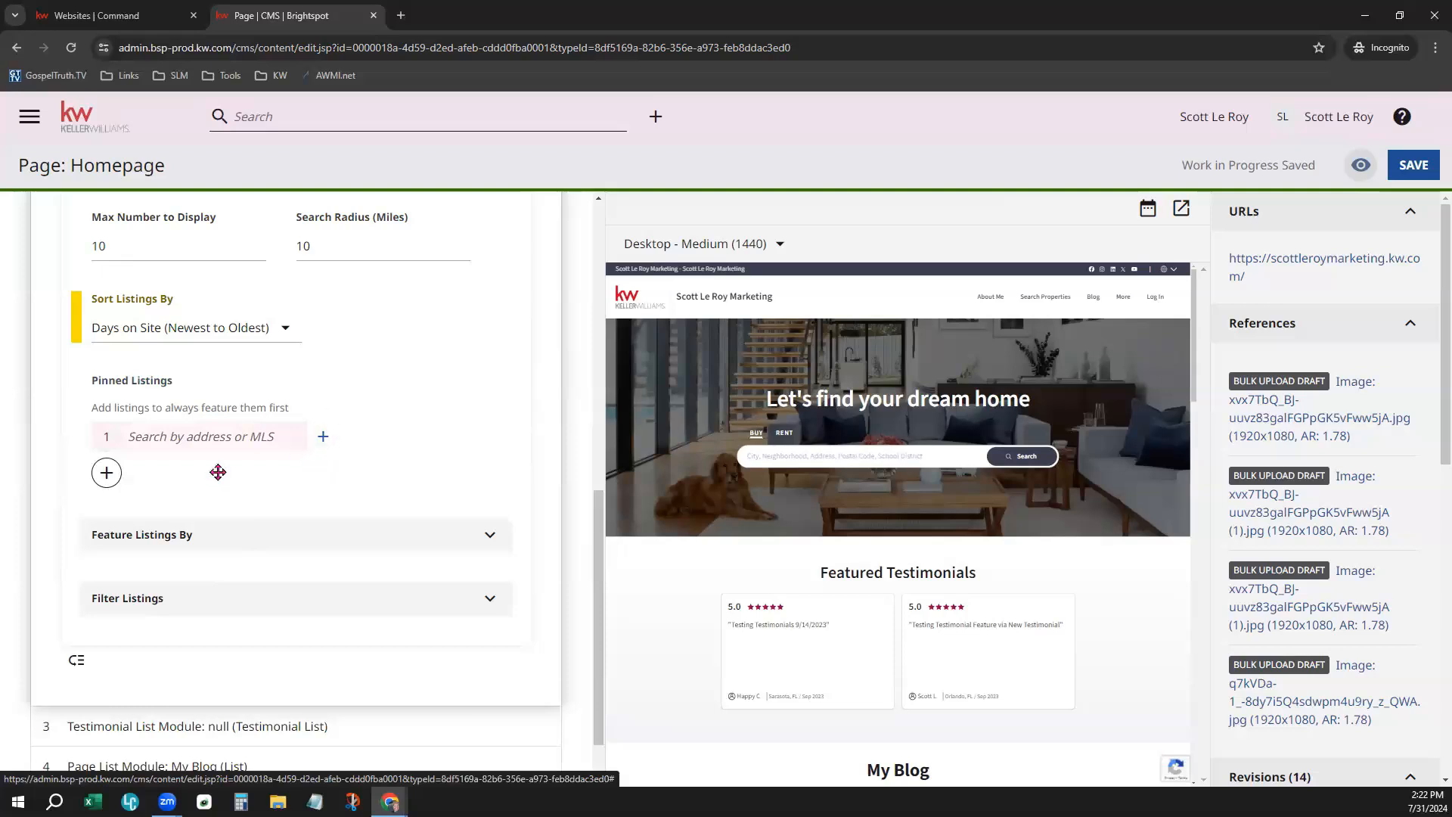
{"action": "scroll", "coordinate": [411, 442], "scroll_direction": "down", "scroll_amount": 1}
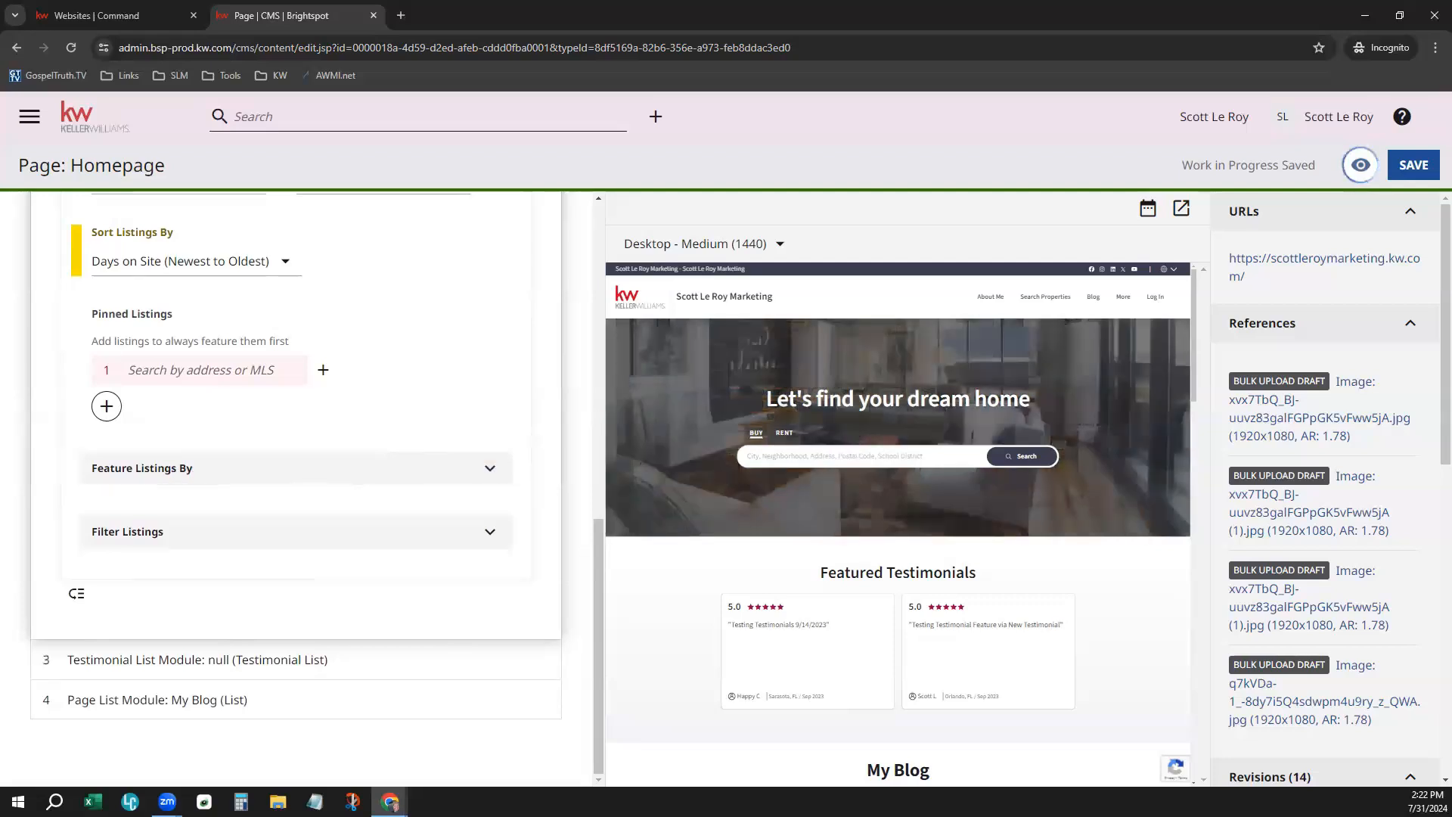
Expand Feature Listings By and toggle My Listings on then back off.
{"action": "left_click", "coordinate": [412, 467]}
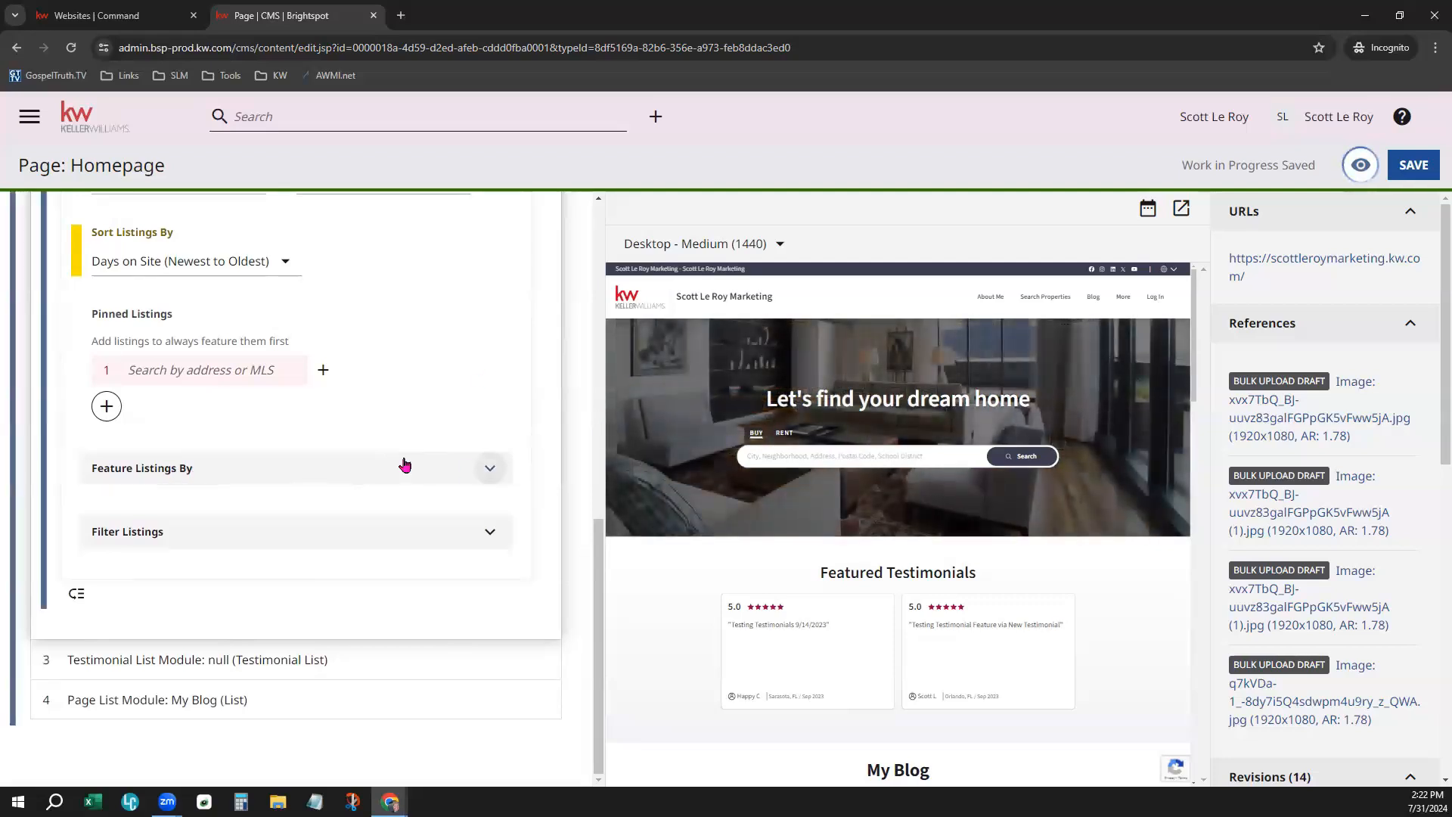
{"action": "scroll", "coordinate": [410, 546], "scroll_direction": "down", "scroll_amount": 2}
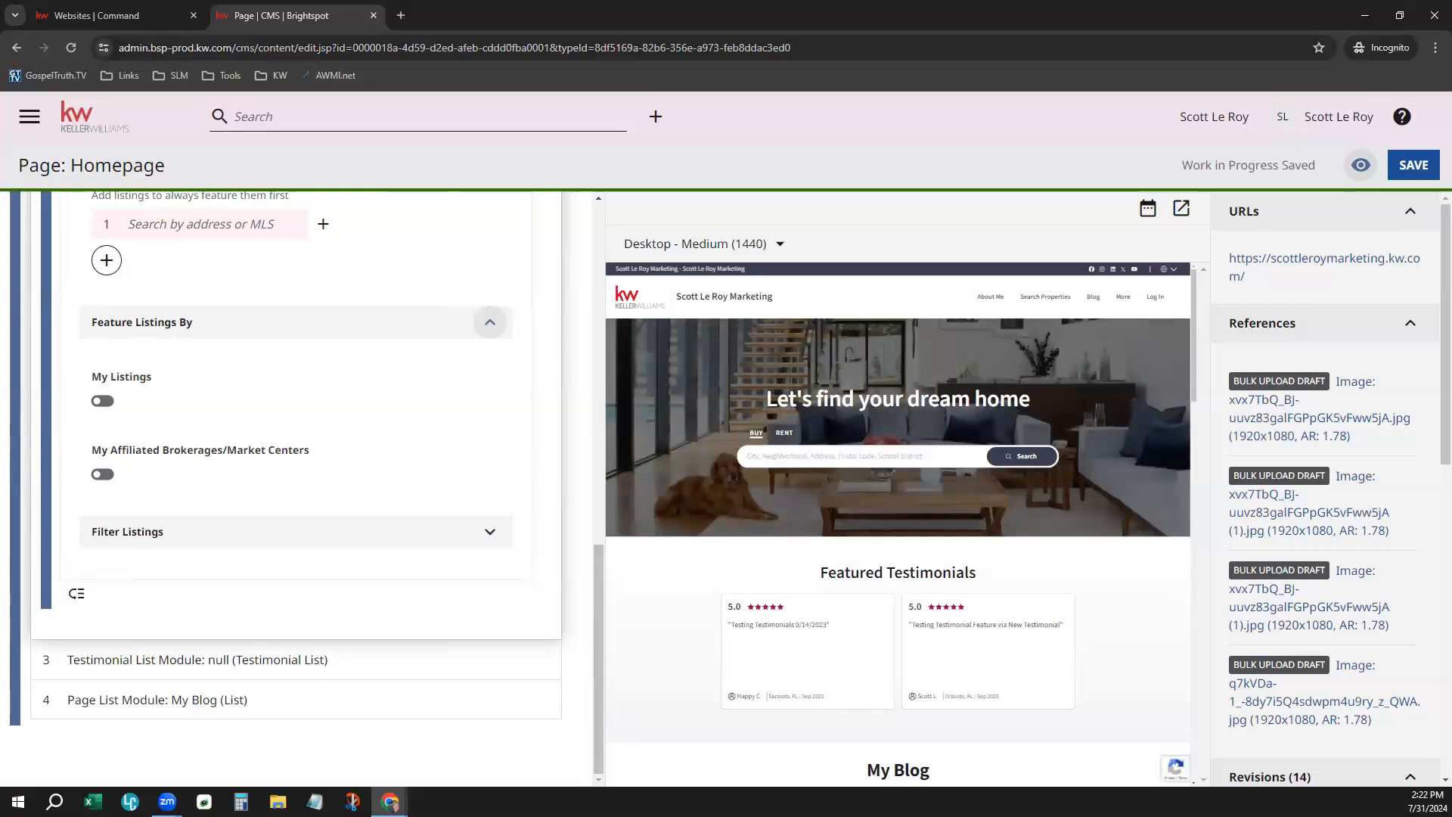
{"action": "left_click", "coordinate": [104, 402]}
{"action": "left_click", "coordinate": [105, 405]}
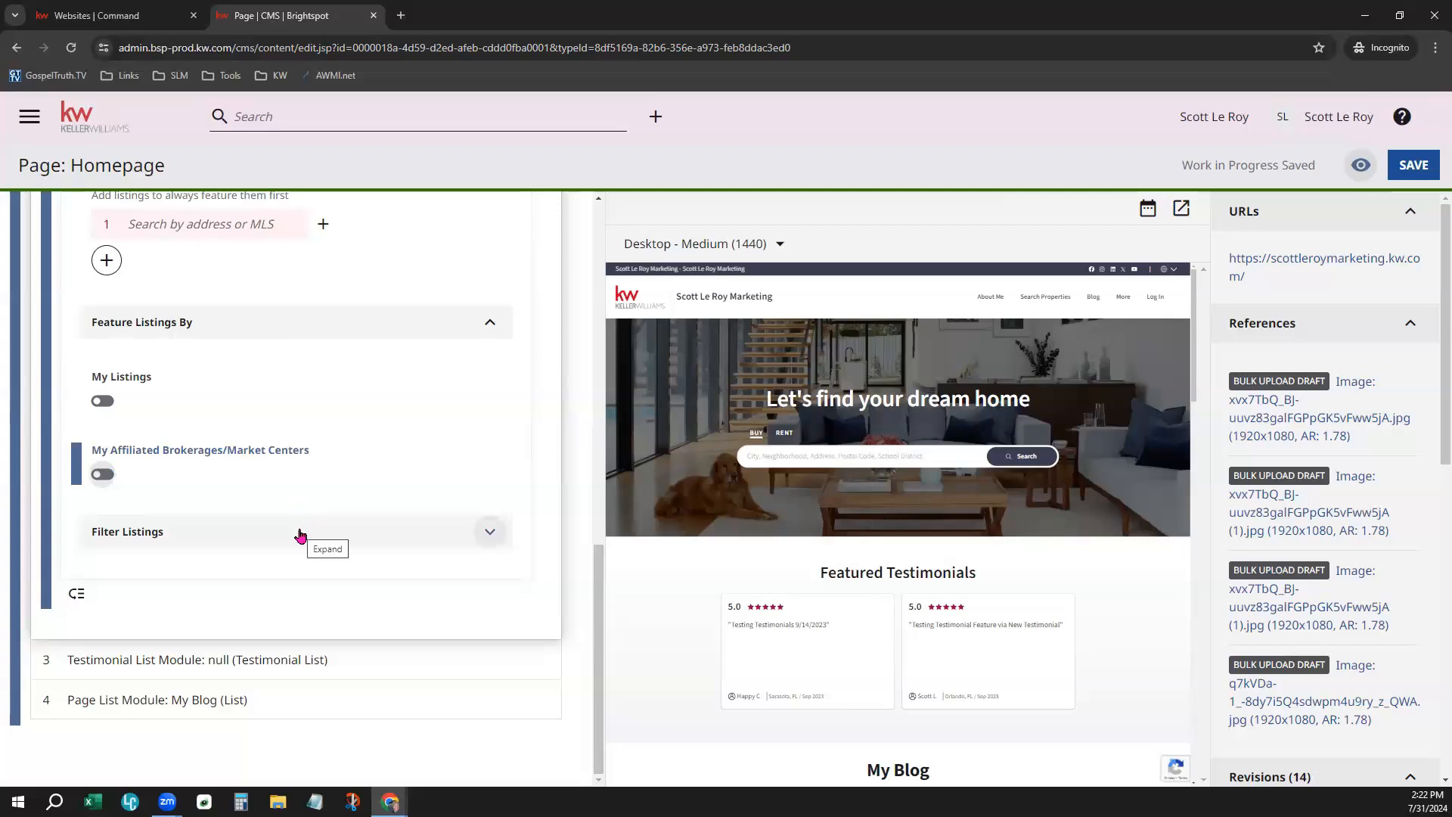
Expand Filter Listings and review categories (Sale), status (Active) and the three property types unchanged.
{"action": "left_click", "coordinate": [299, 535]}
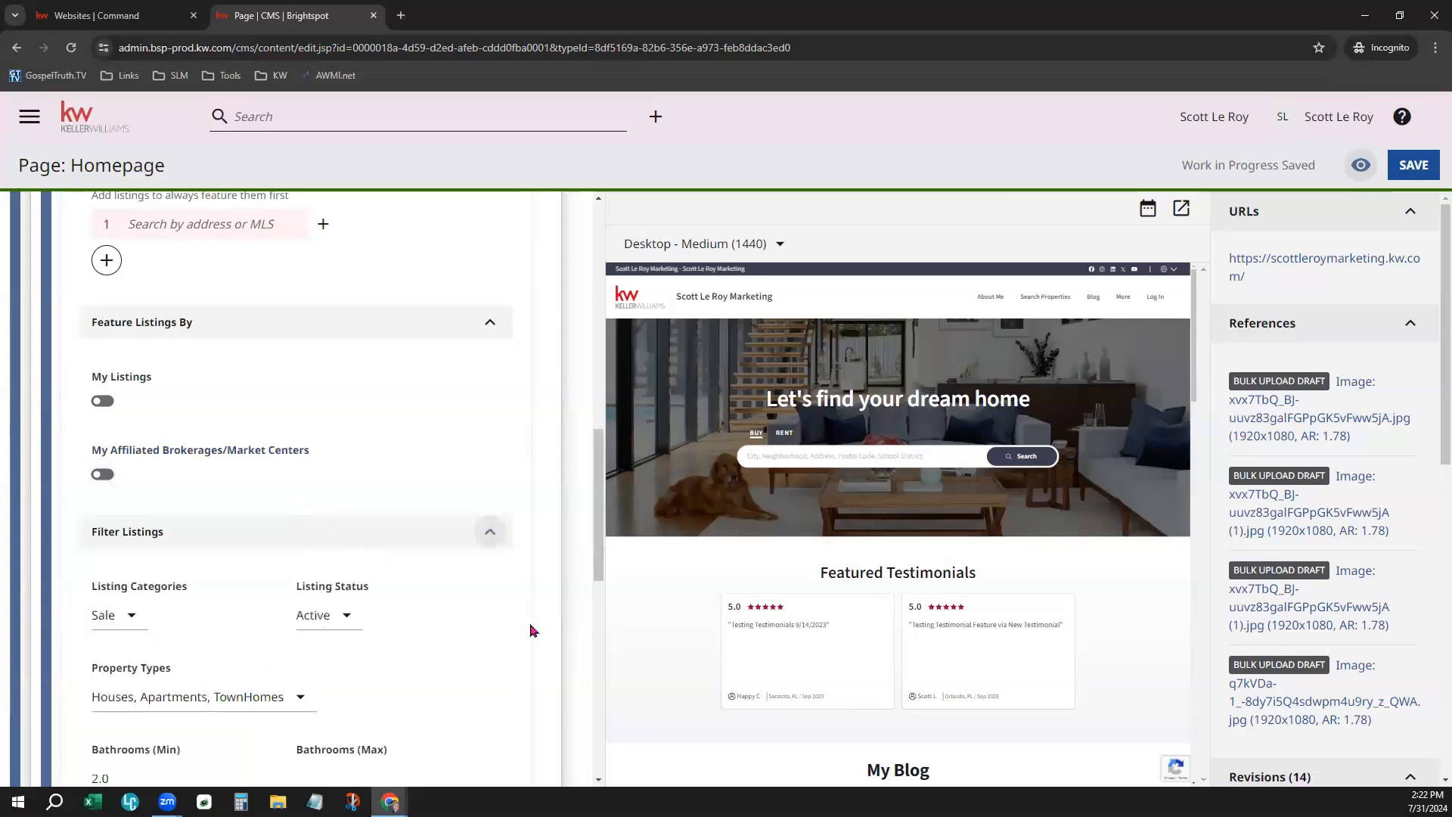
{"action": "scroll", "coordinate": [498, 650], "scroll_direction": "down", "scroll_amount": 4}
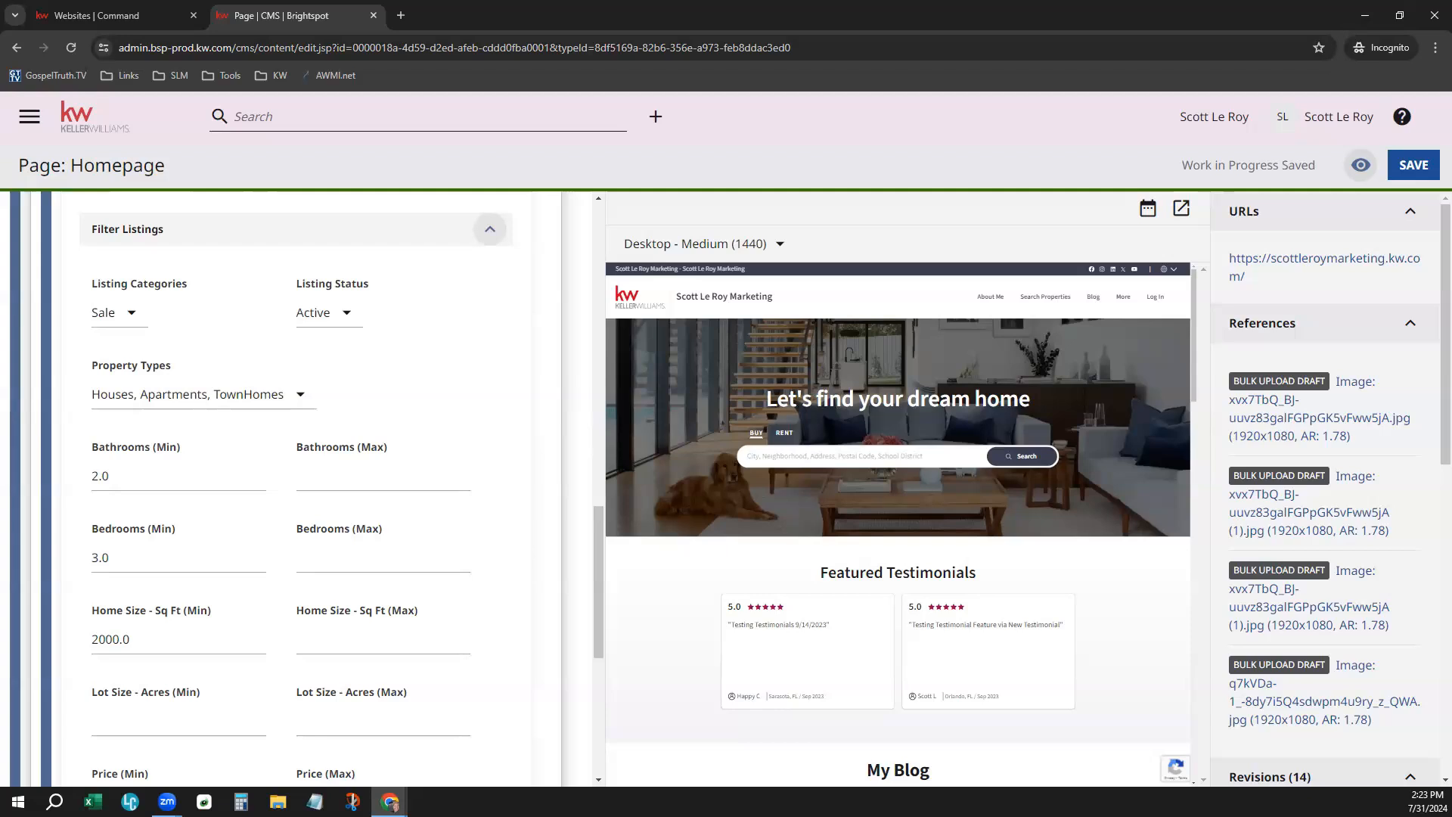
{"action": "left_click", "coordinate": [120, 316]}
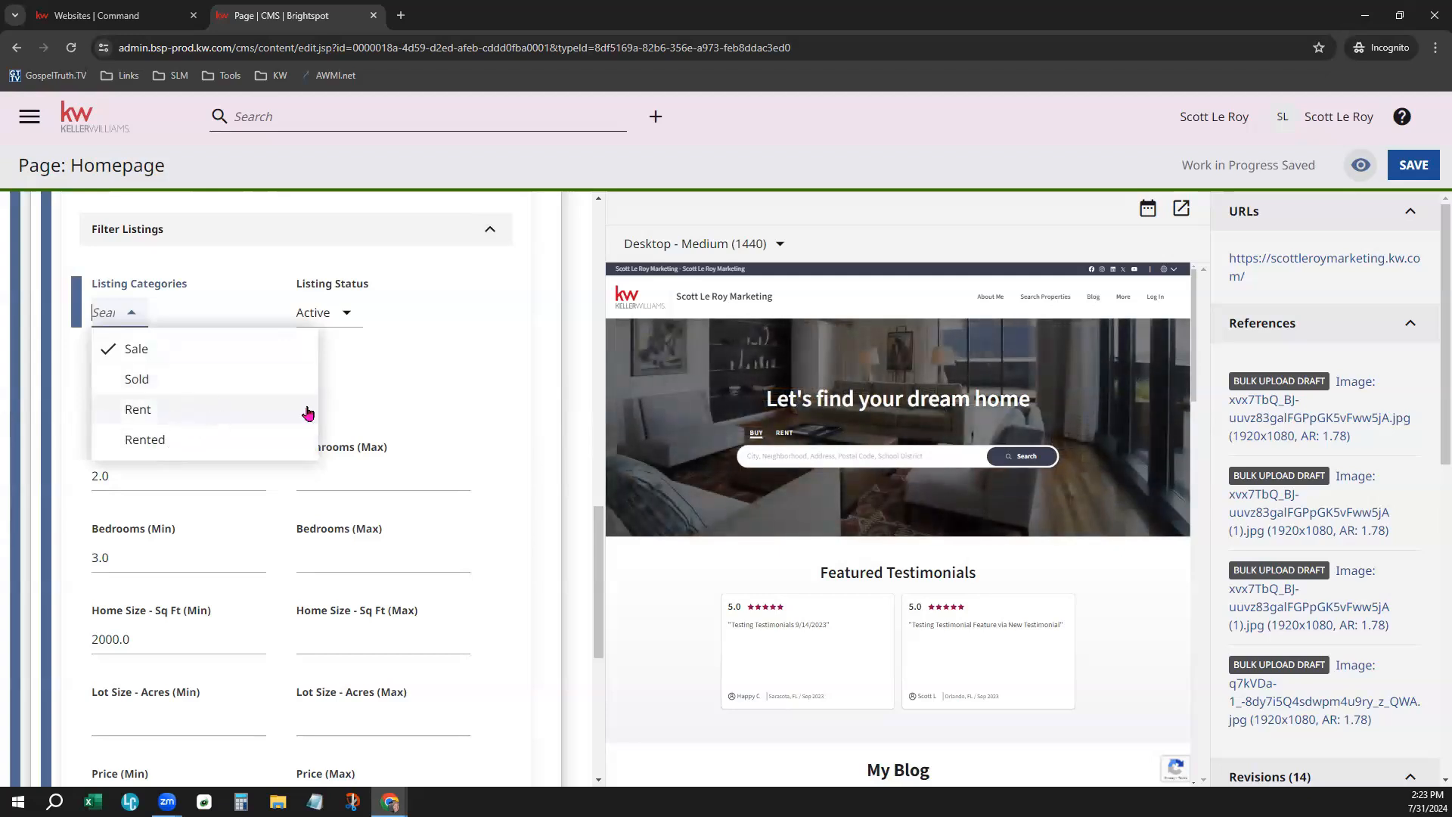
{"action": "left_click", "coordinate": [439, 296]}
{"action": "left_click", "coordinate": [336, 318]}
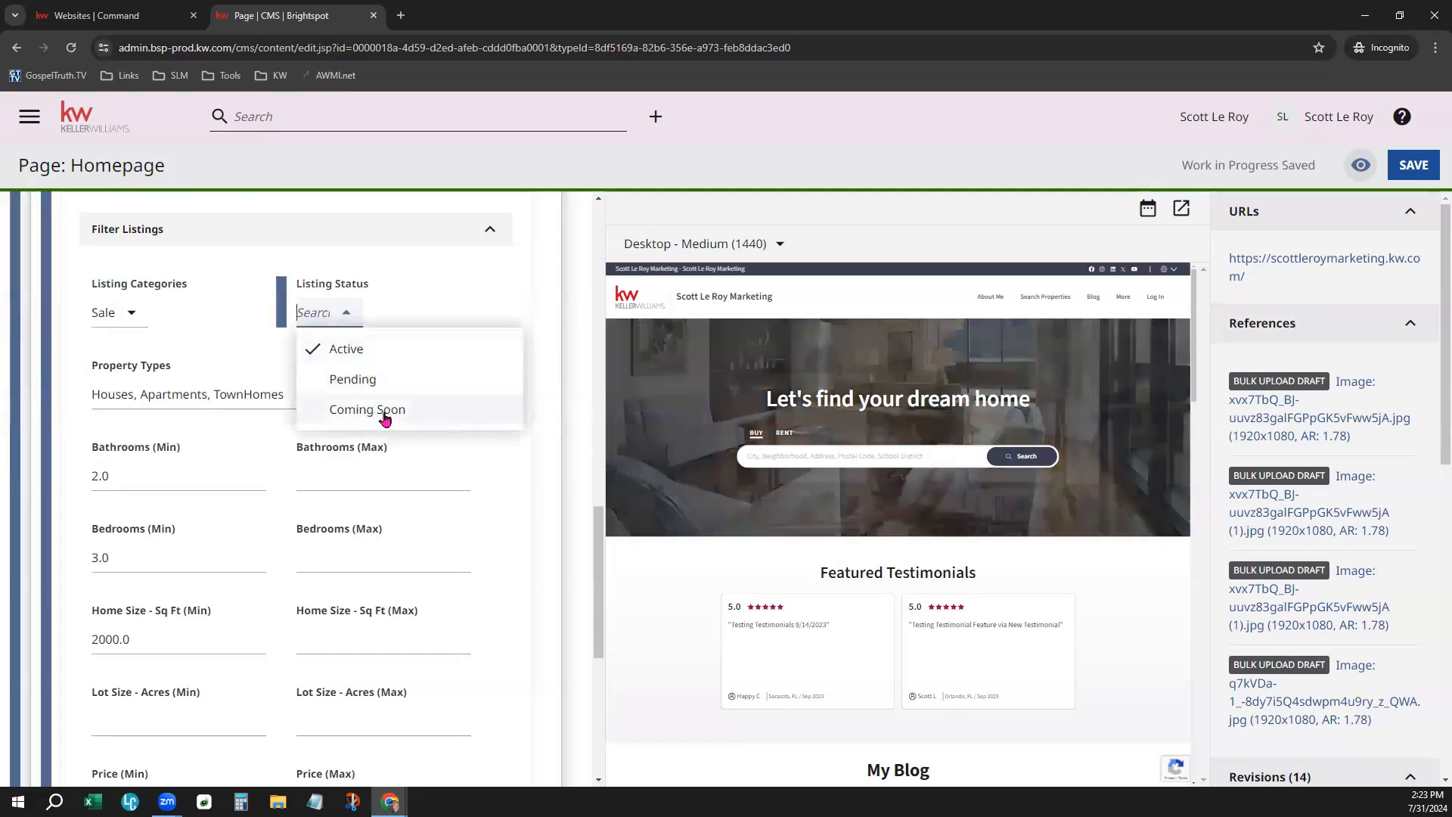
{"action": "left_click", "coordinate": [467, 289]}
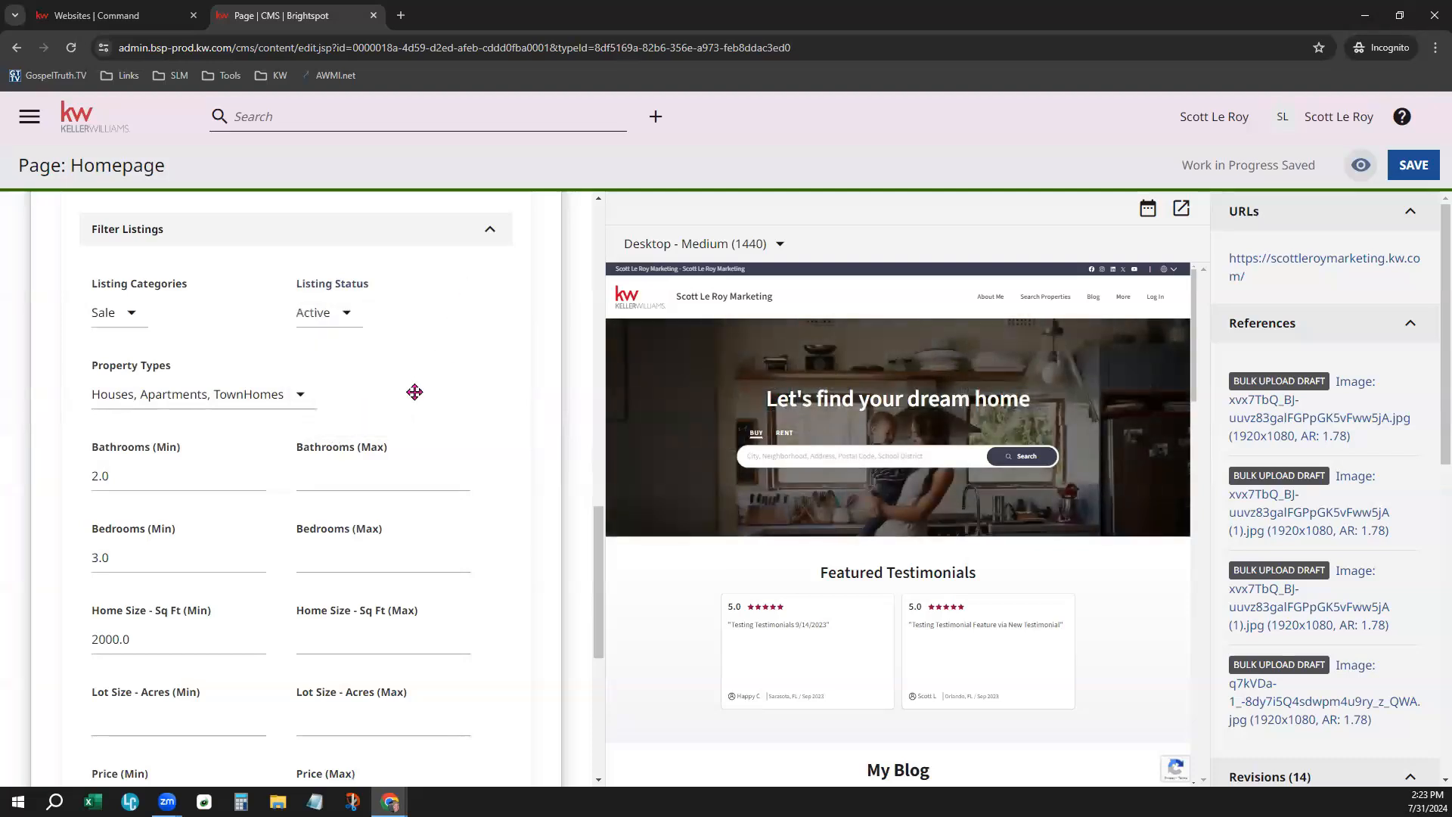
{"action": "left_click", "coordinate": [301, 398]}
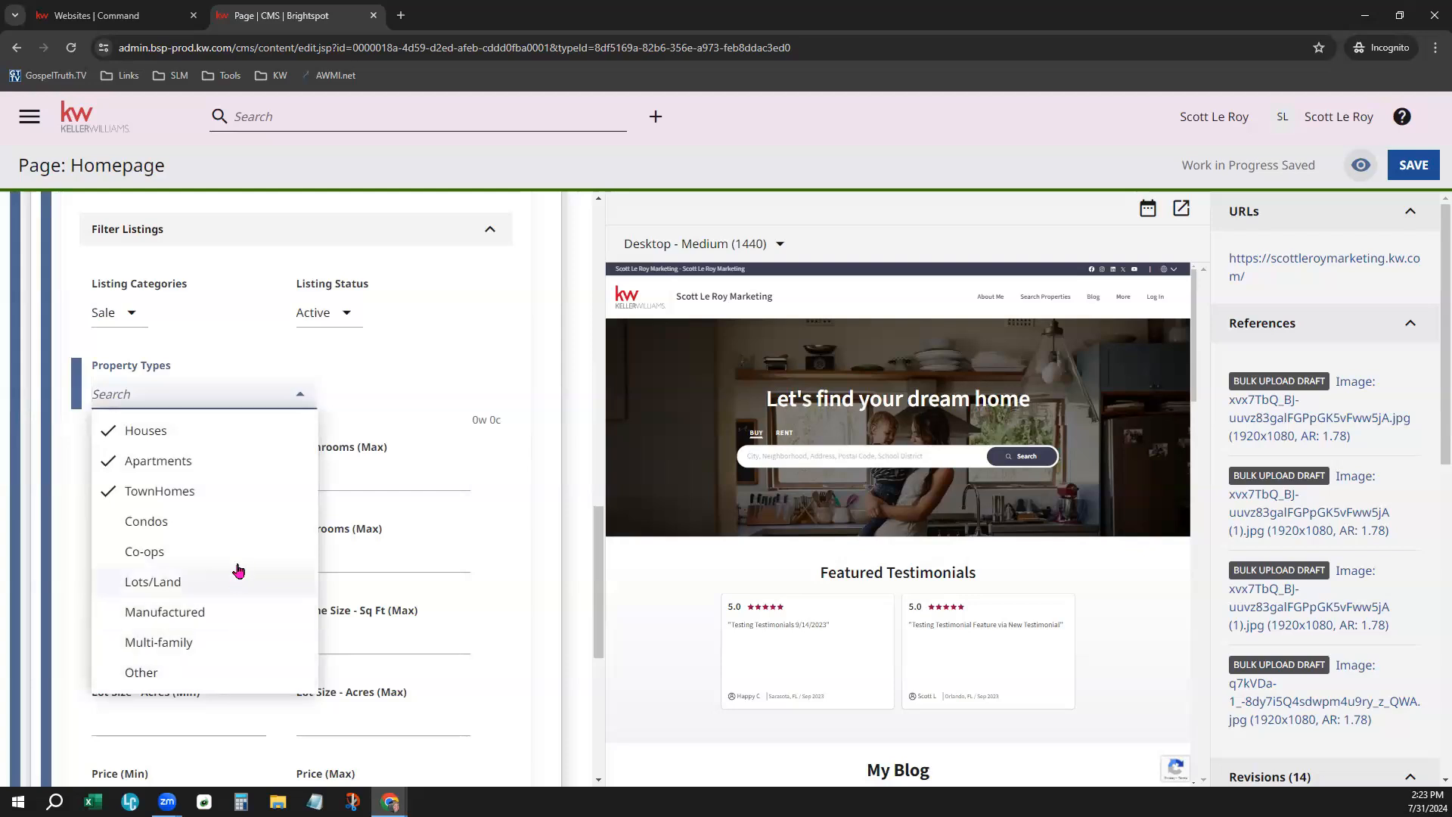
{"action": "left_click", "coordinate": [465, 372]}
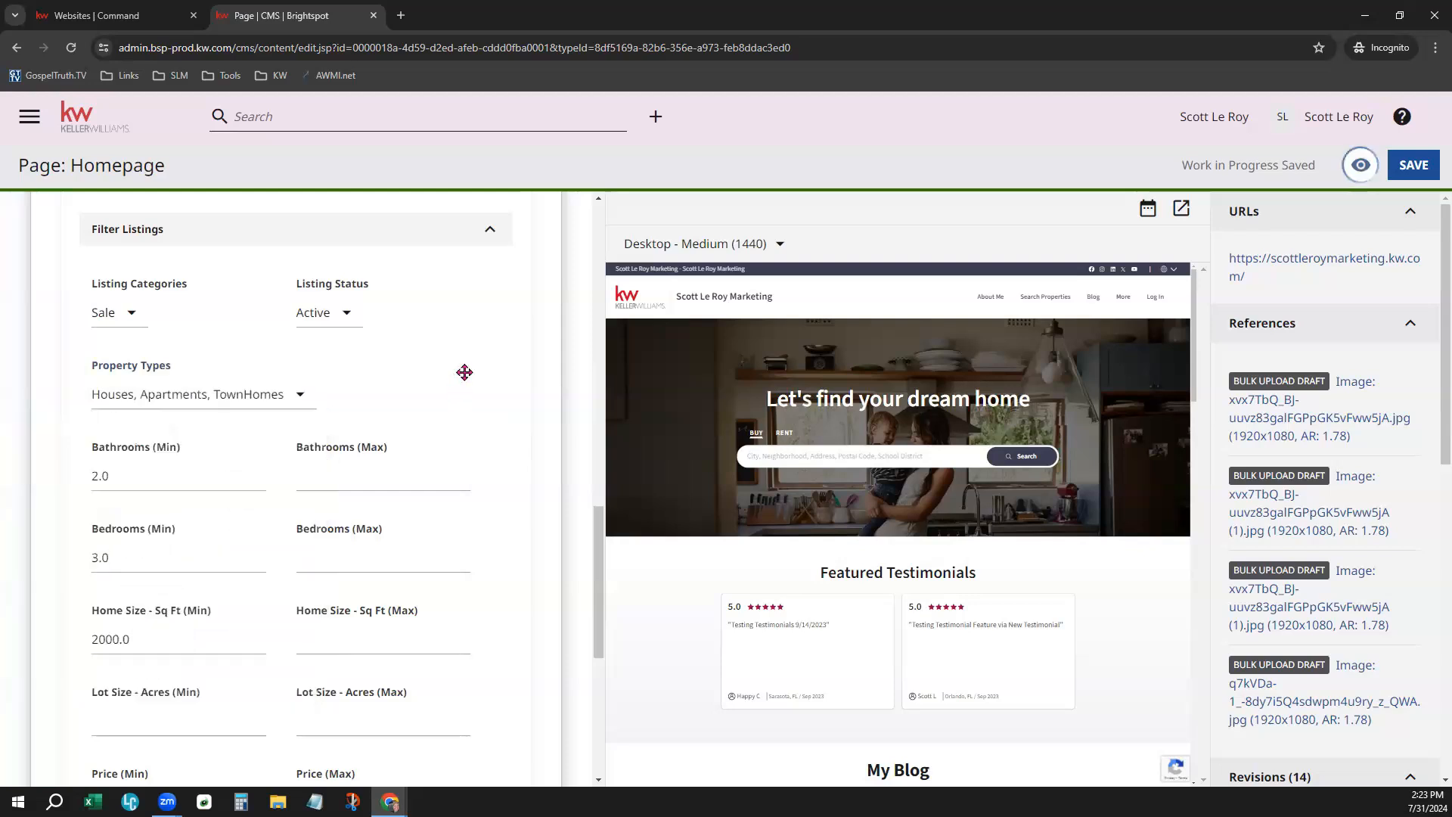
{"action": "scroll", "coordinate": [467, 392], "scroll_direction": "down", "scroll_amount": 3}
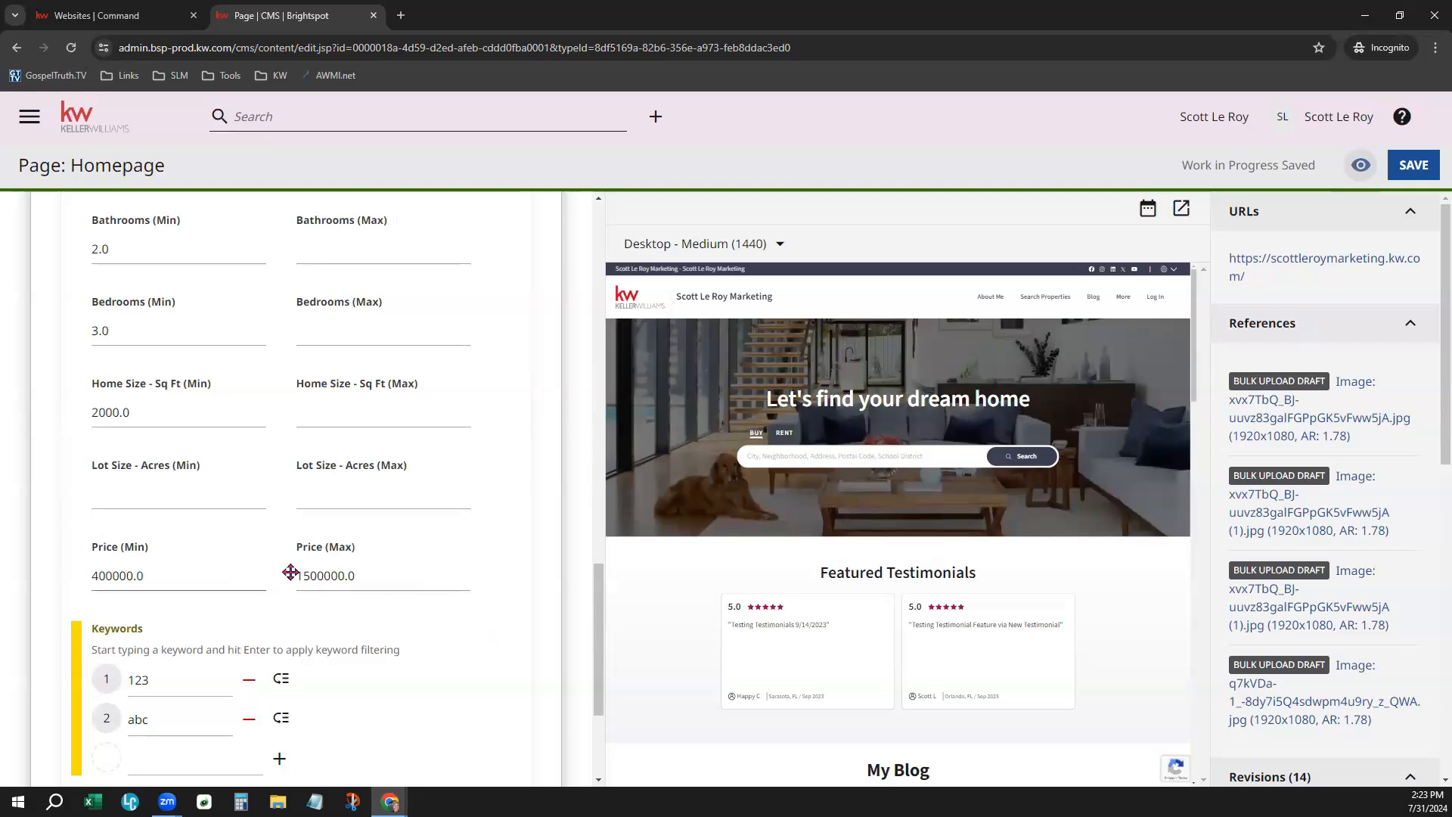
Finish setting the 1500000.0 maximum price and mark keywords 123 and abc for removal.
{"action": "left_click", "coordinate": [318, 576]}
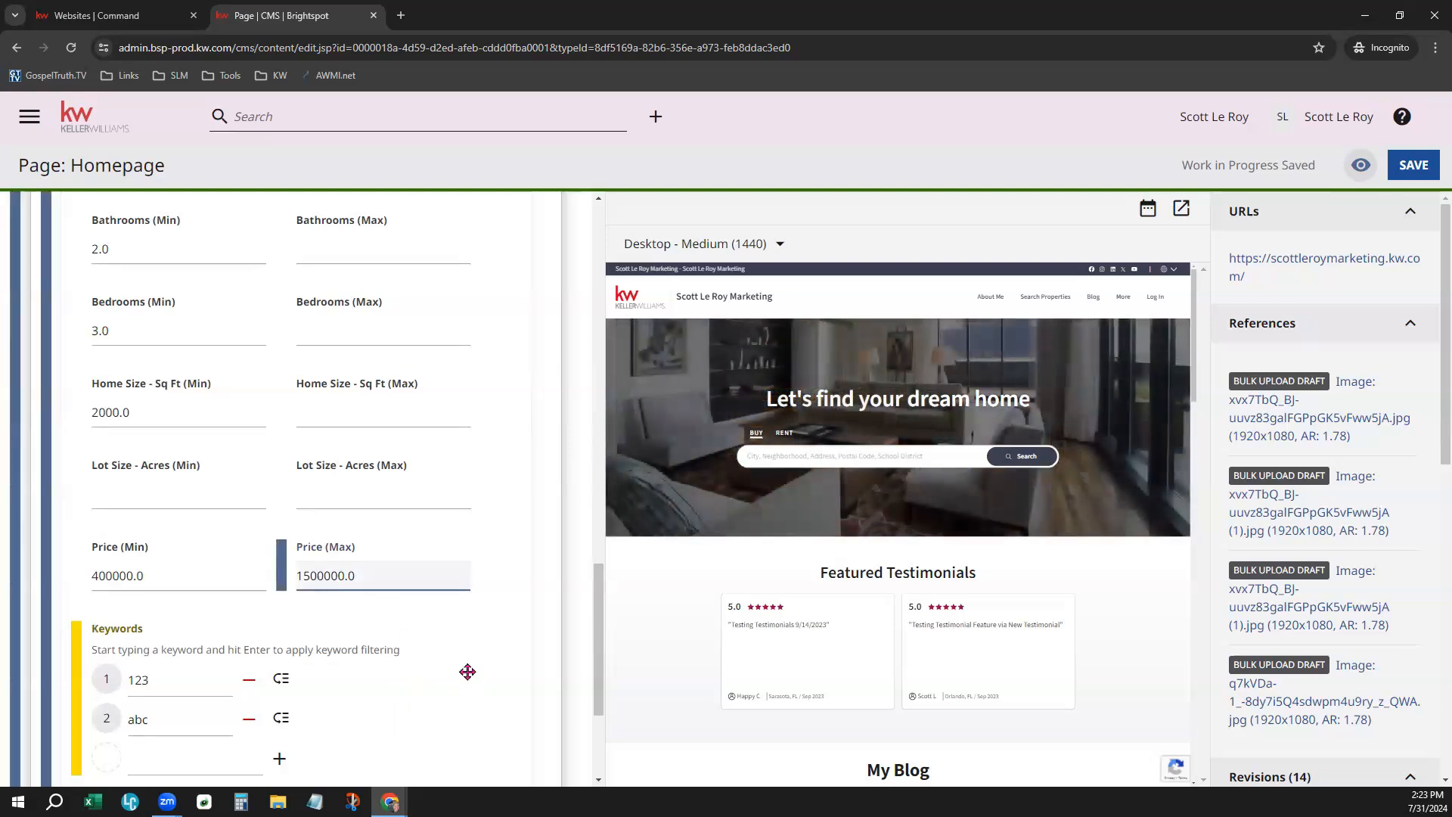
{"action": "scroll", "coordinate": [468, 672], "scroll_direction": "down", "scroll_amount": 2}
{"action": "scroll", "coordinate": [467, 671], "scroll_direction": "down", "scroll_amount": 1}
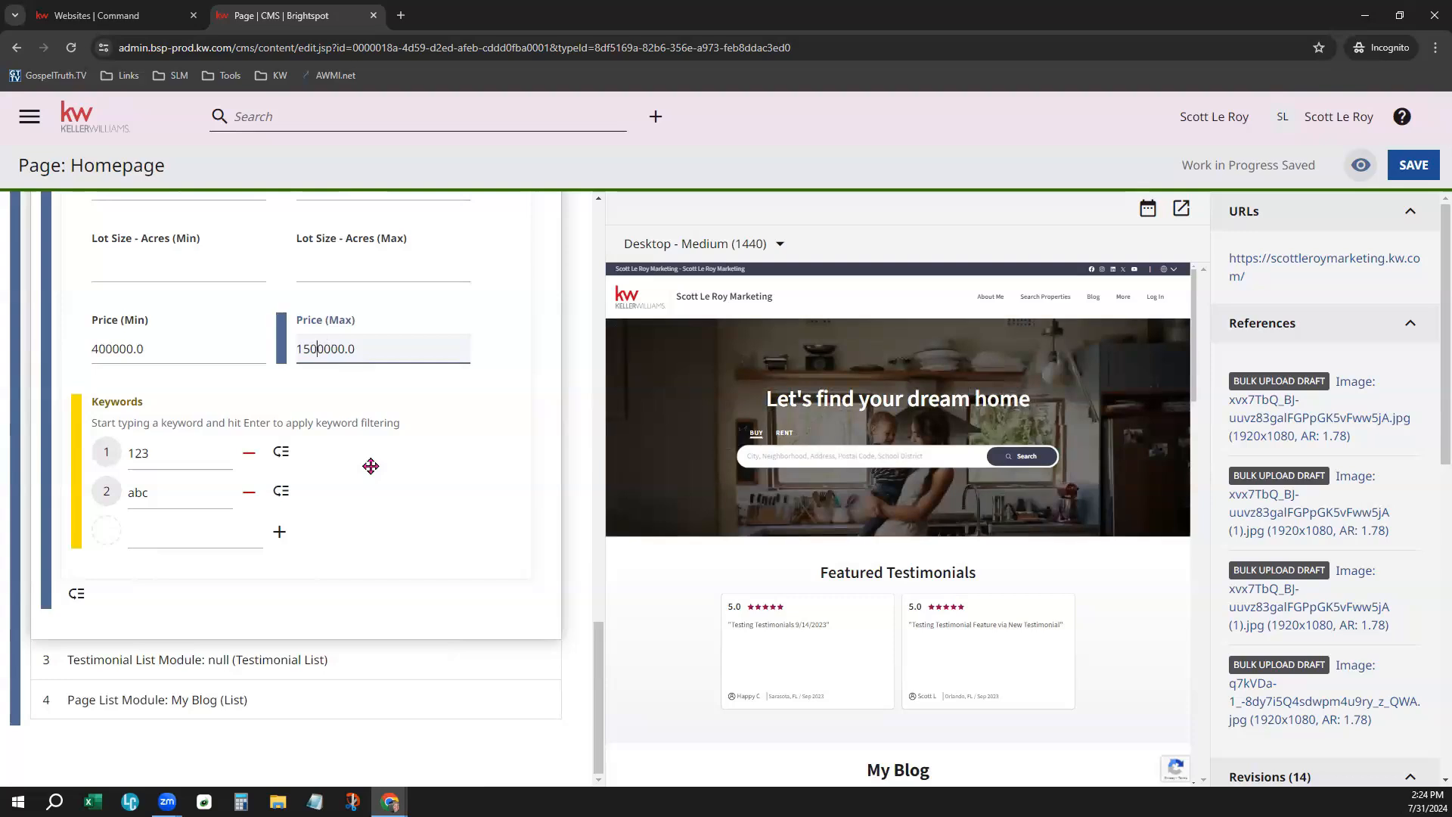
{"action": "left_click", "coordinate": [250, 458]}
{"action": "left_click", "coordinate": [249, 492]}
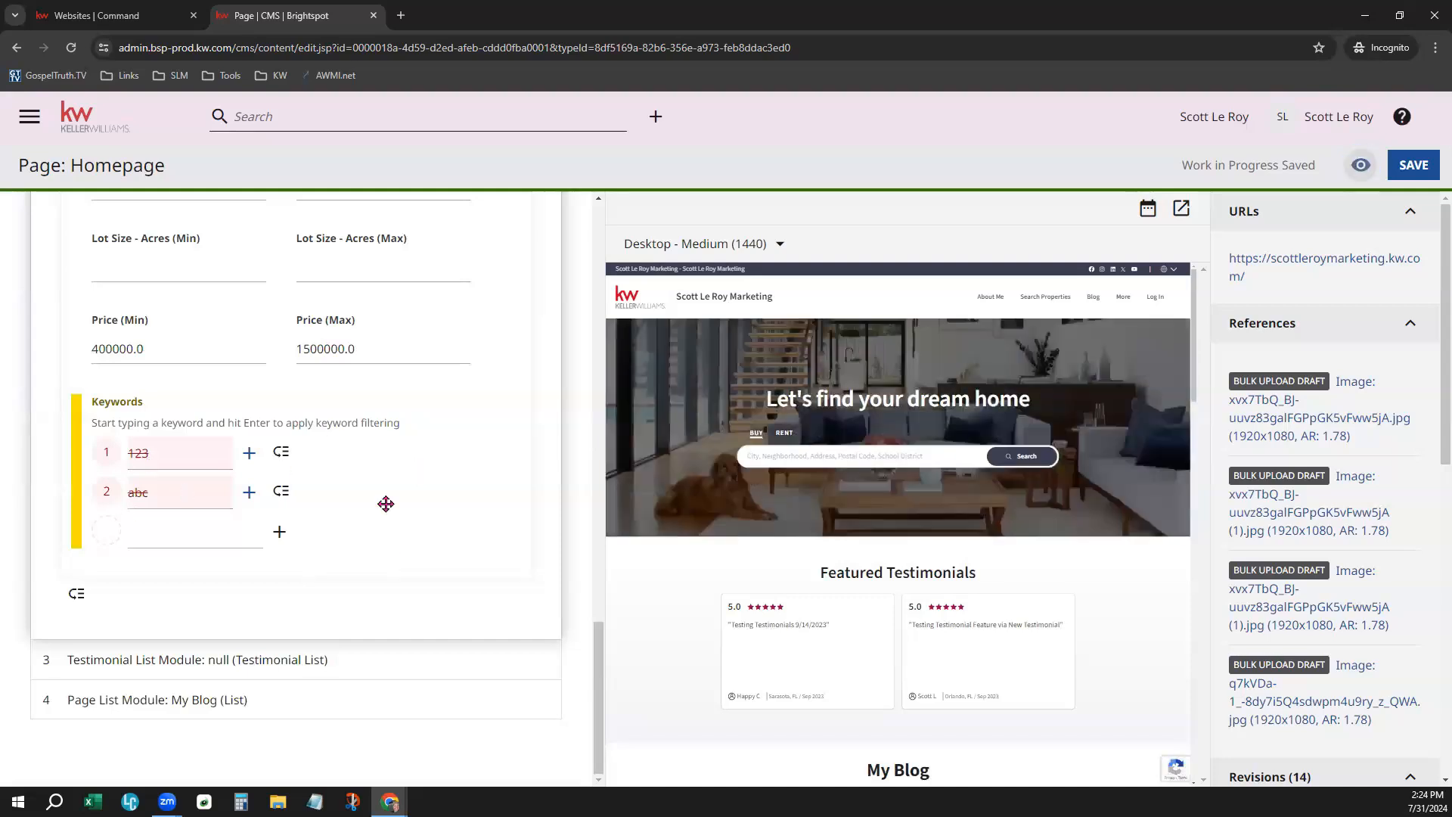
{"action": "scroll", "coordinate": [389, 504], "scroll_direction": "up", "scroll_amount": 2}
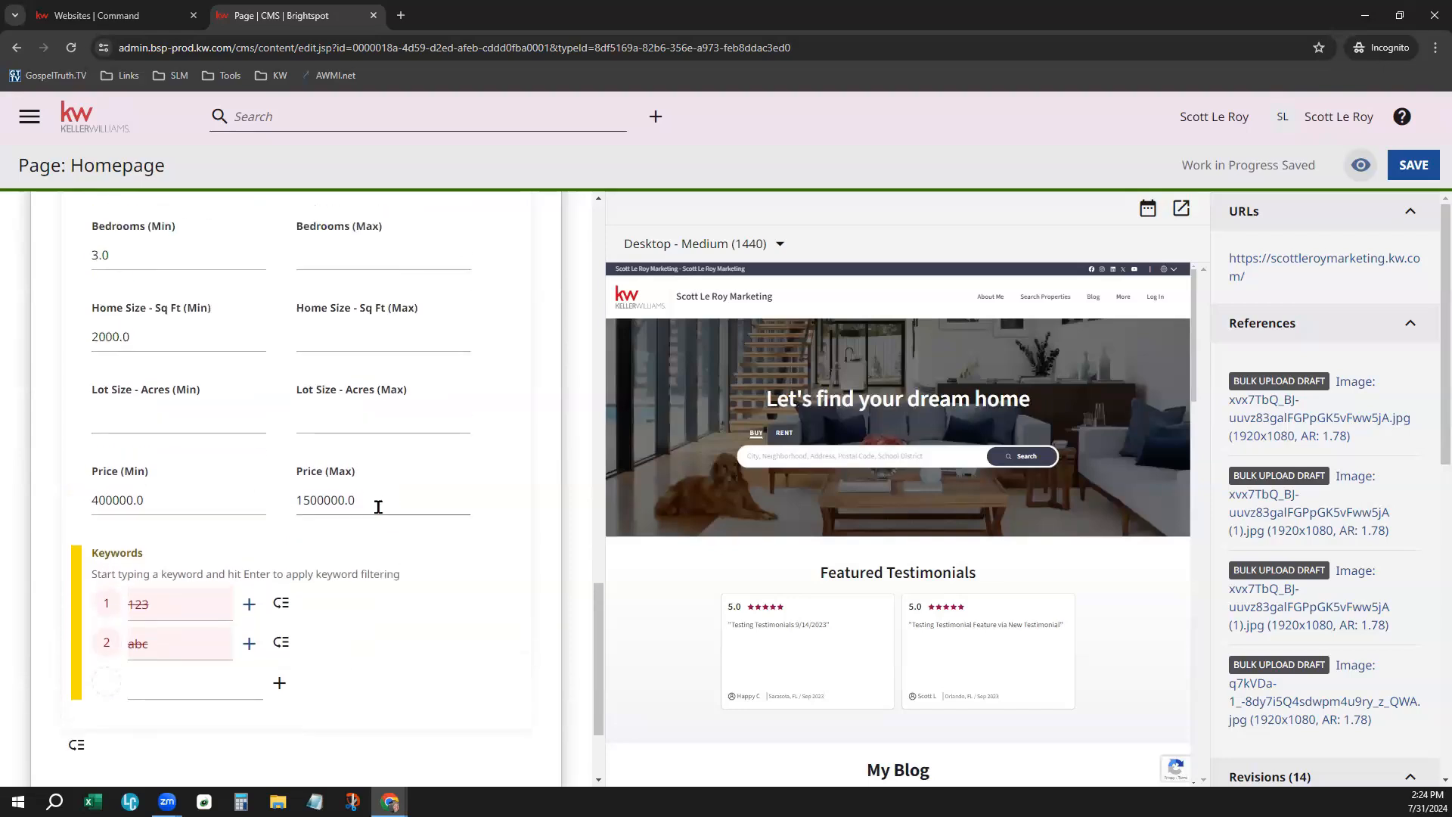
Clear the 400000.0 minimum and 1500000.0 maximum price filters.
{"action": "left_click", "coordinate": [146, 497]}
{"action": "double_click", "coordinate": [147, 497]}
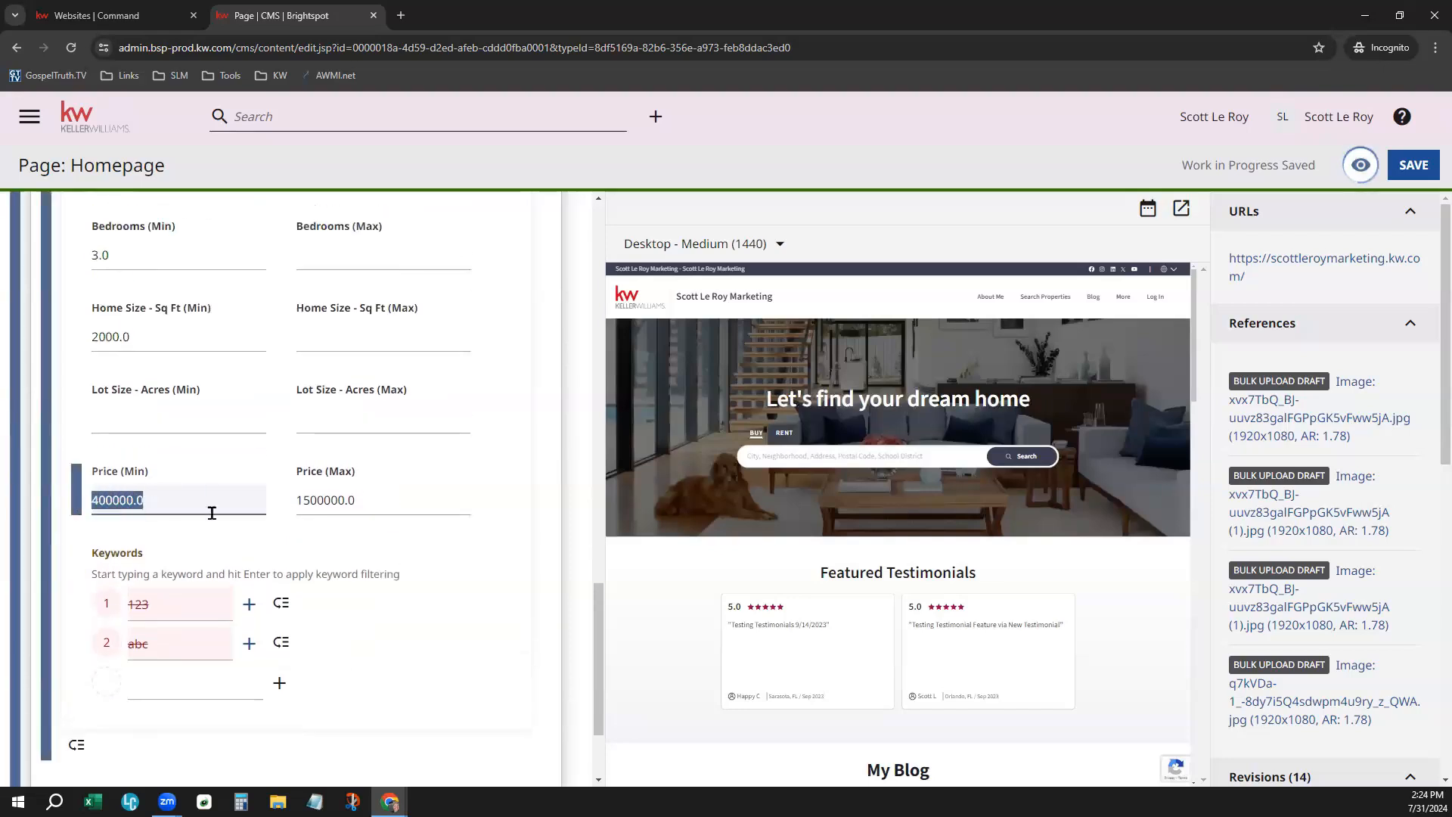
{"action": "key", "text": "BackSpace"}
{"action": "double_click", "coordinate": [391, 507]}
{"action": "key", "text": "BackSpace"}
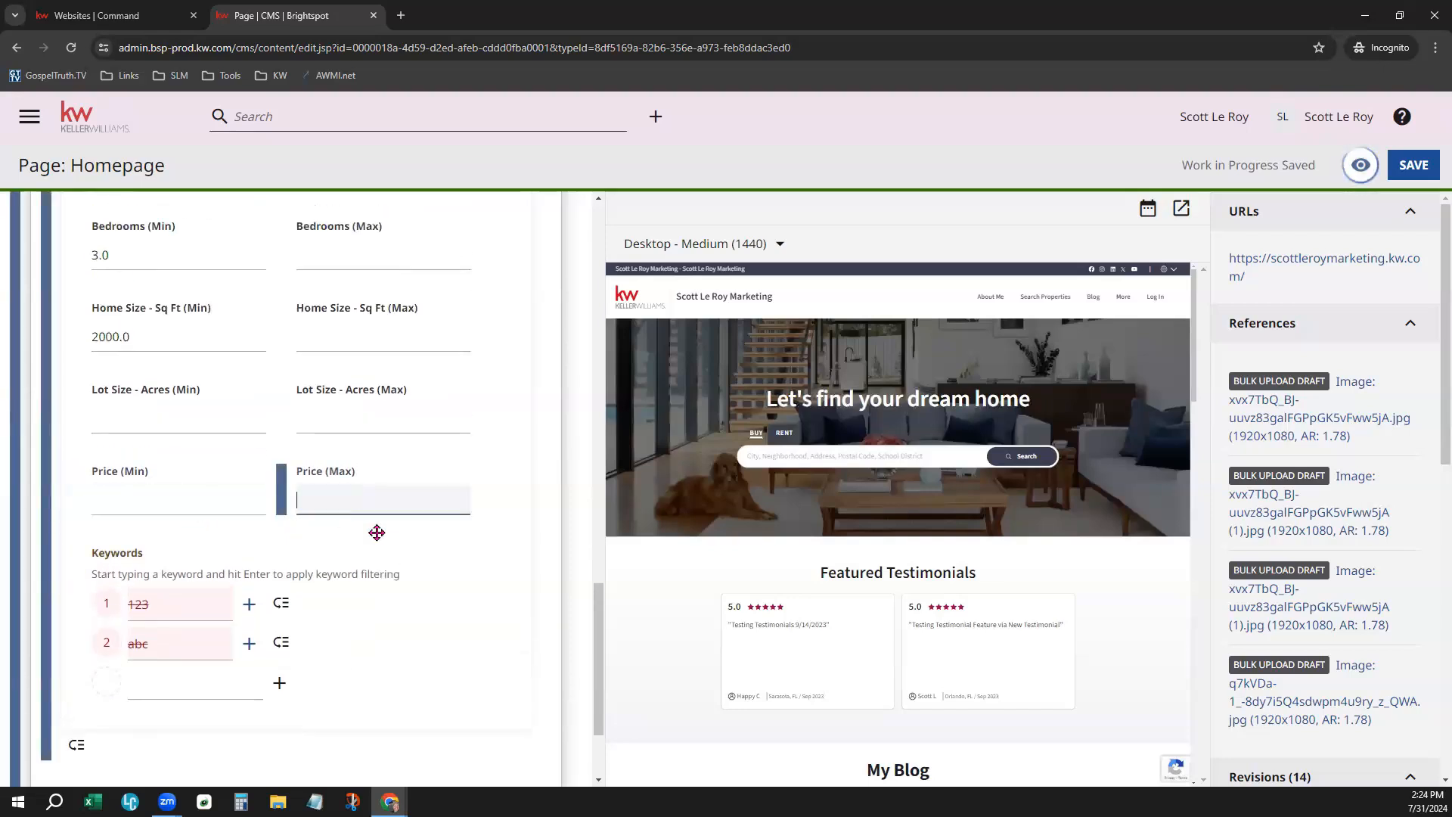
{"action": "left_click", "coordinate": [457, 573]}
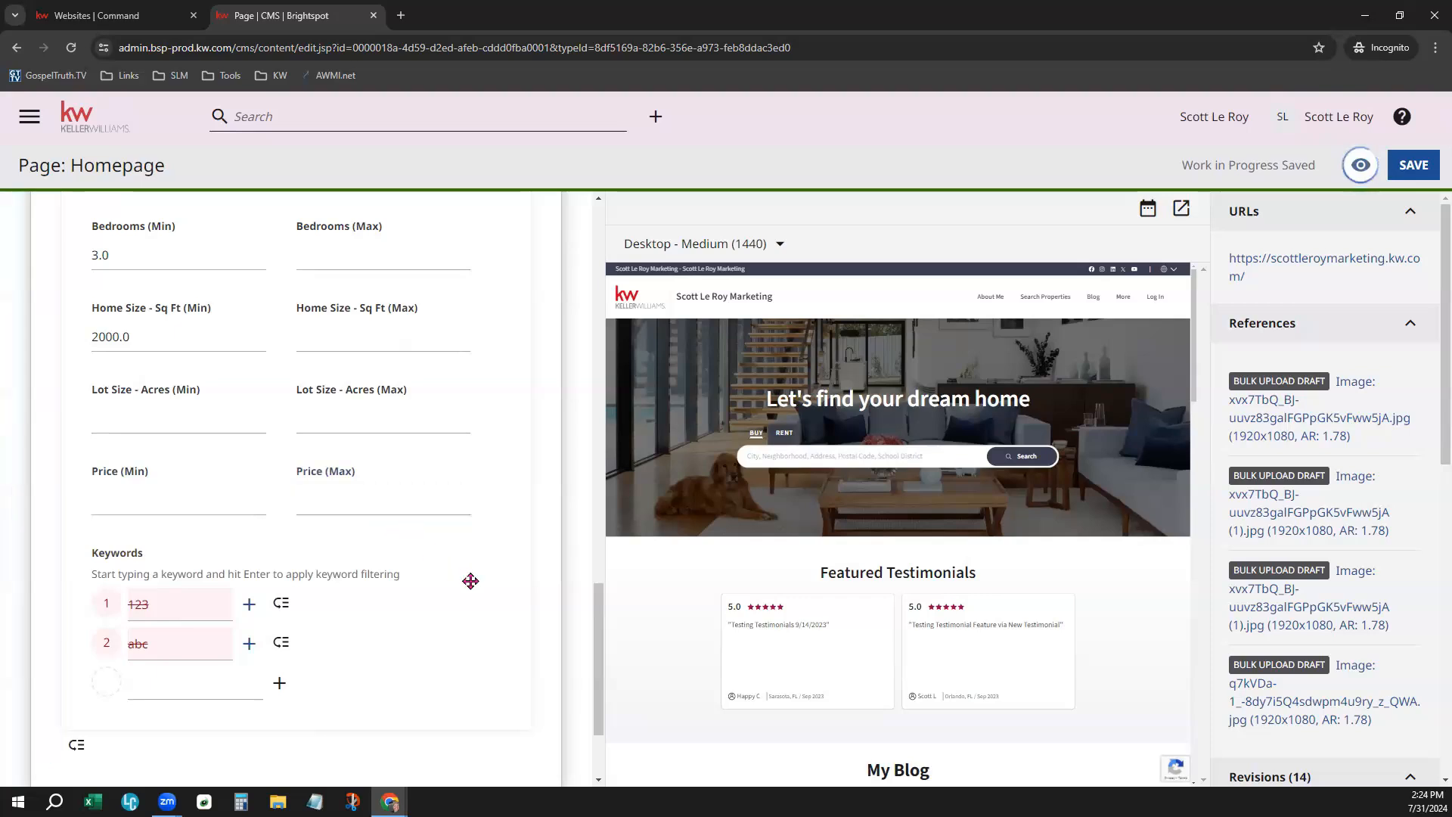
Clear the 2000.0 minimum Home Size filter.
{"action": "scroll", "coordinate": [469, 581], "scroll_direction": "up", "scroll_amount": 2}
{"action": "scroll", "coordinate": [469, 581], "scroll_direction": "up", "scroll_amount": 1}
{"action": "left_click", "coordinate": [125, 564]}
{"action": "double_click", "coordinate": [140, 570]}
{"action": "key", "text": "BackSpace"}
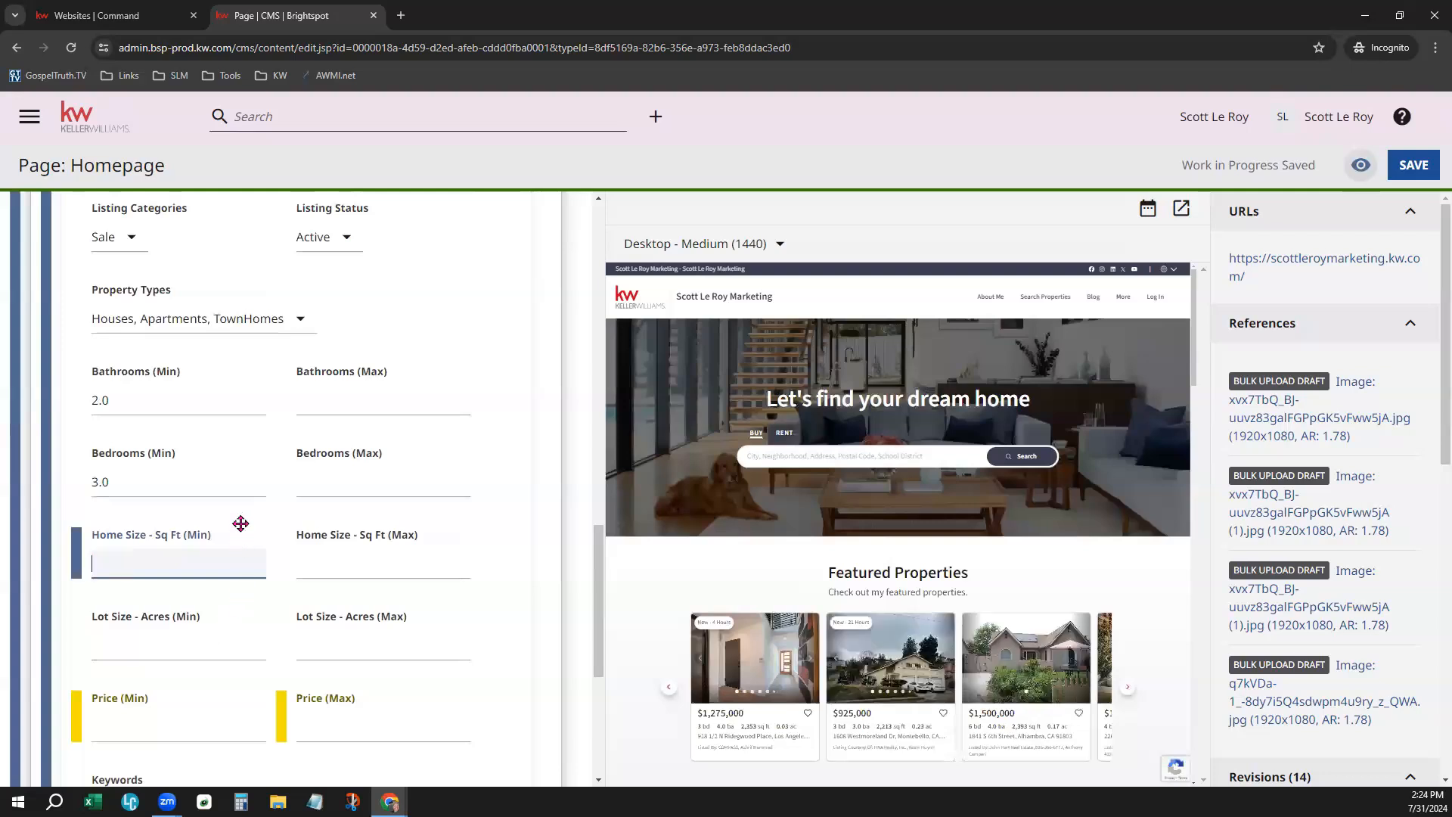
{"action": "scroll", "coordinate": [174, 477], "scroll_direction": "up", "scroll_amount": 1}
Check the remaining 2.0 bathrooms and 3.0 bedrooms minimums, then return to the top.
{"action": "left_click_drag", "start_coordinate": [120, 479], "coordinate": [89, 482]}
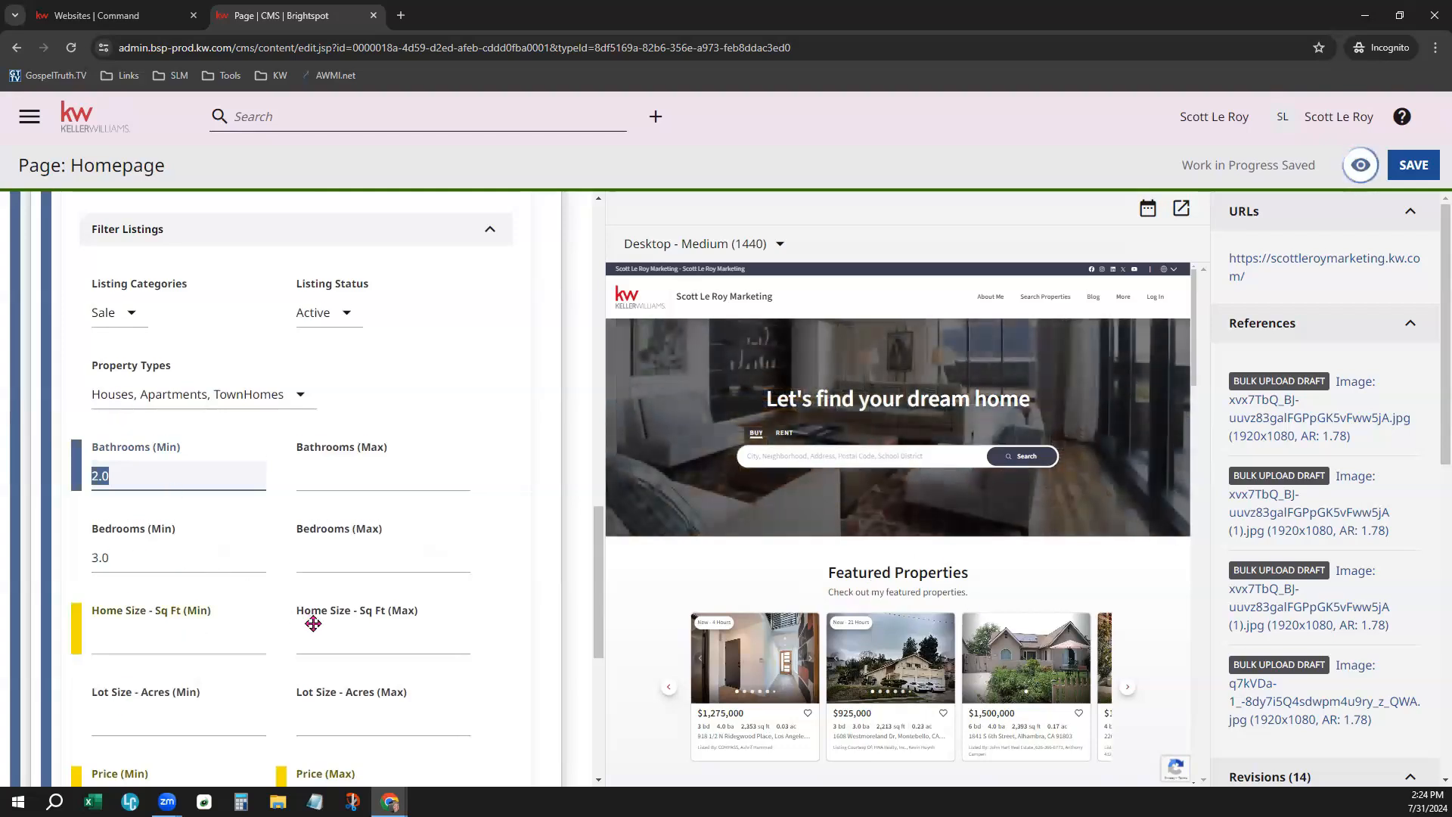
{"action": "scroll", "coordinate": [311, 616], "scroll_direction": "down", "scroll_amount": 2}
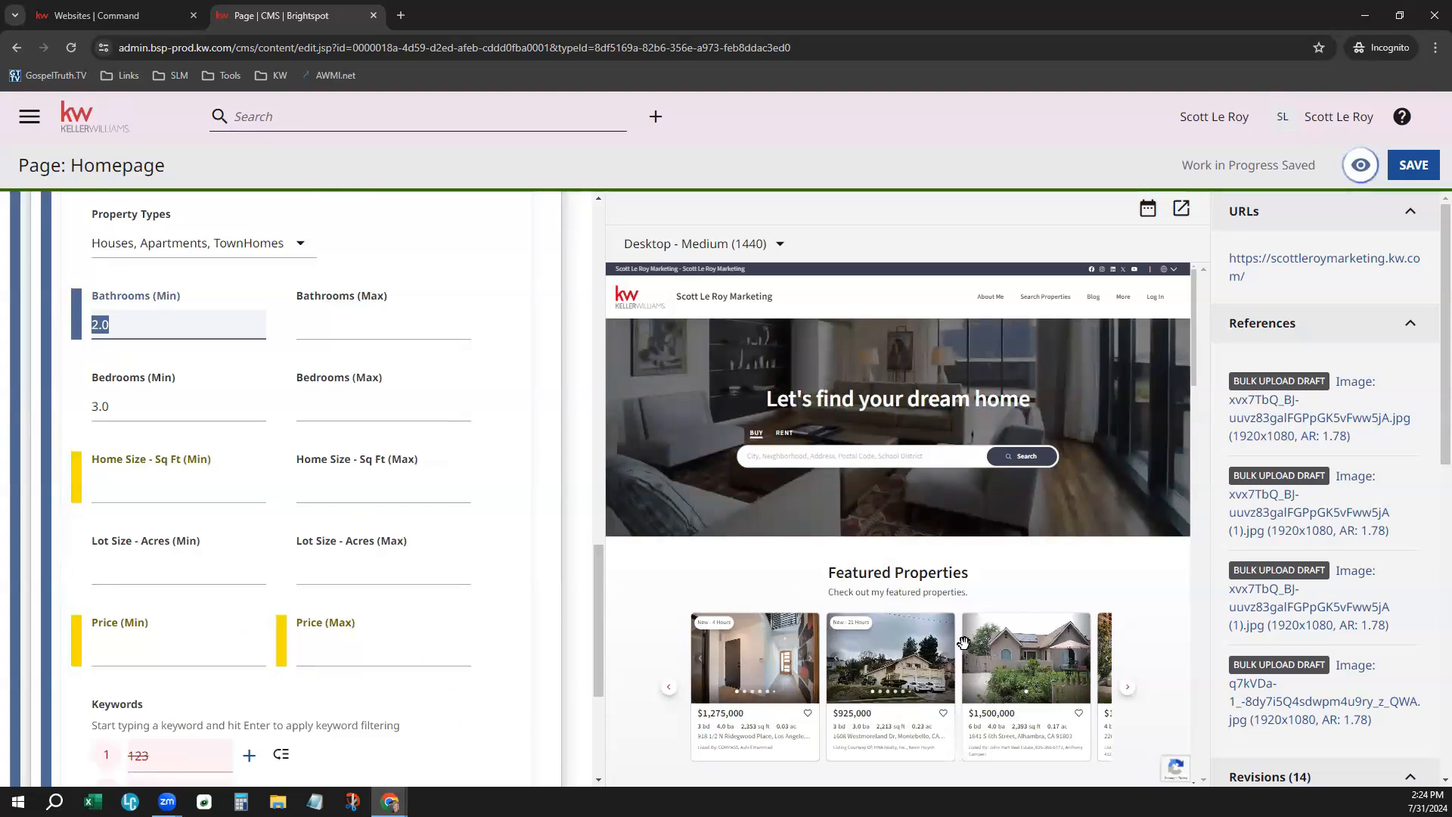
{"action": "scroll", "coordinate": [463, 655], "scroll_direction": "down", "scroll_amount": 2}
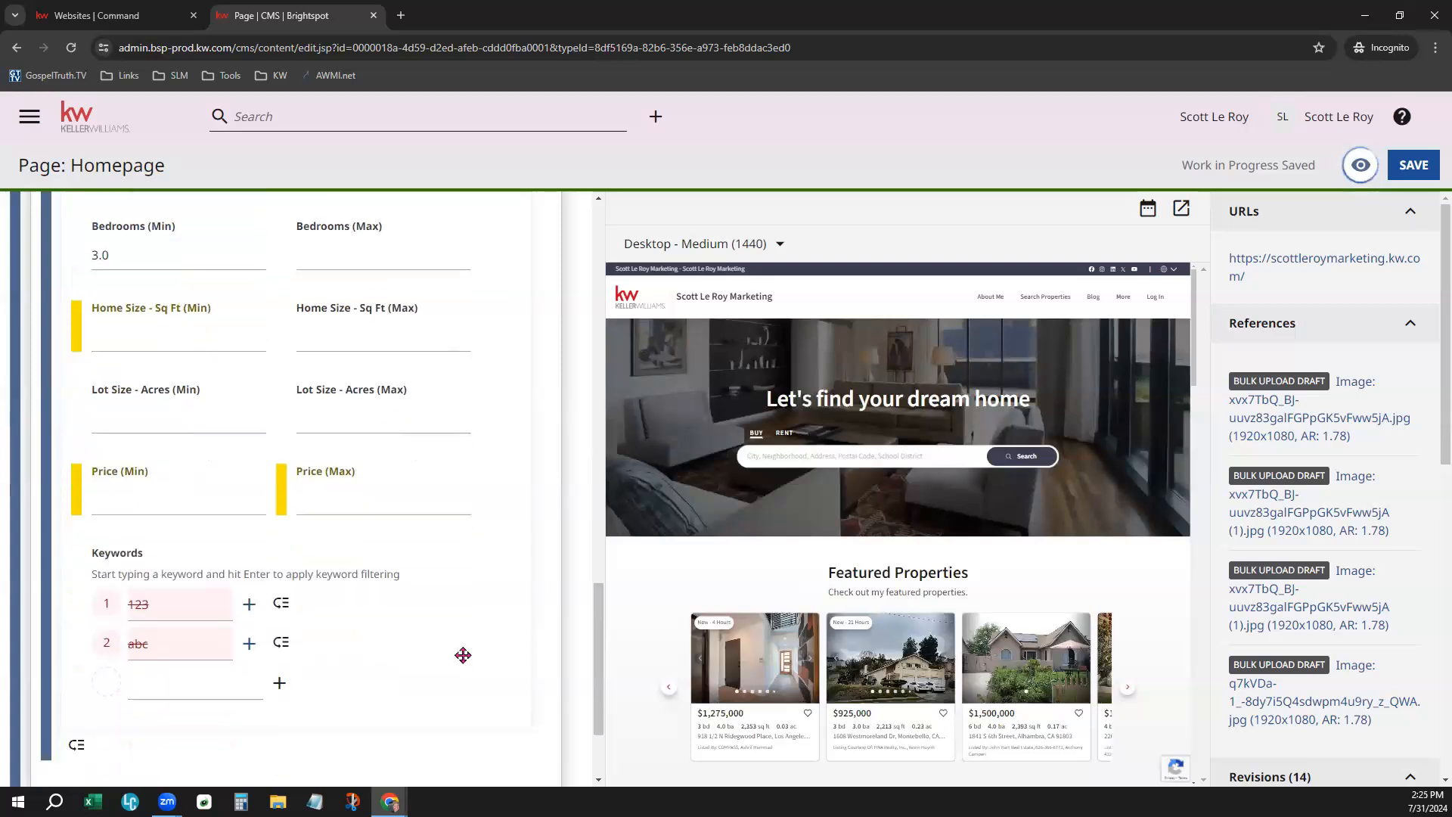
{"action": "scroll", "coordinate": [464, 656], "scroll_direction": "up", "scroll_amount": 2}
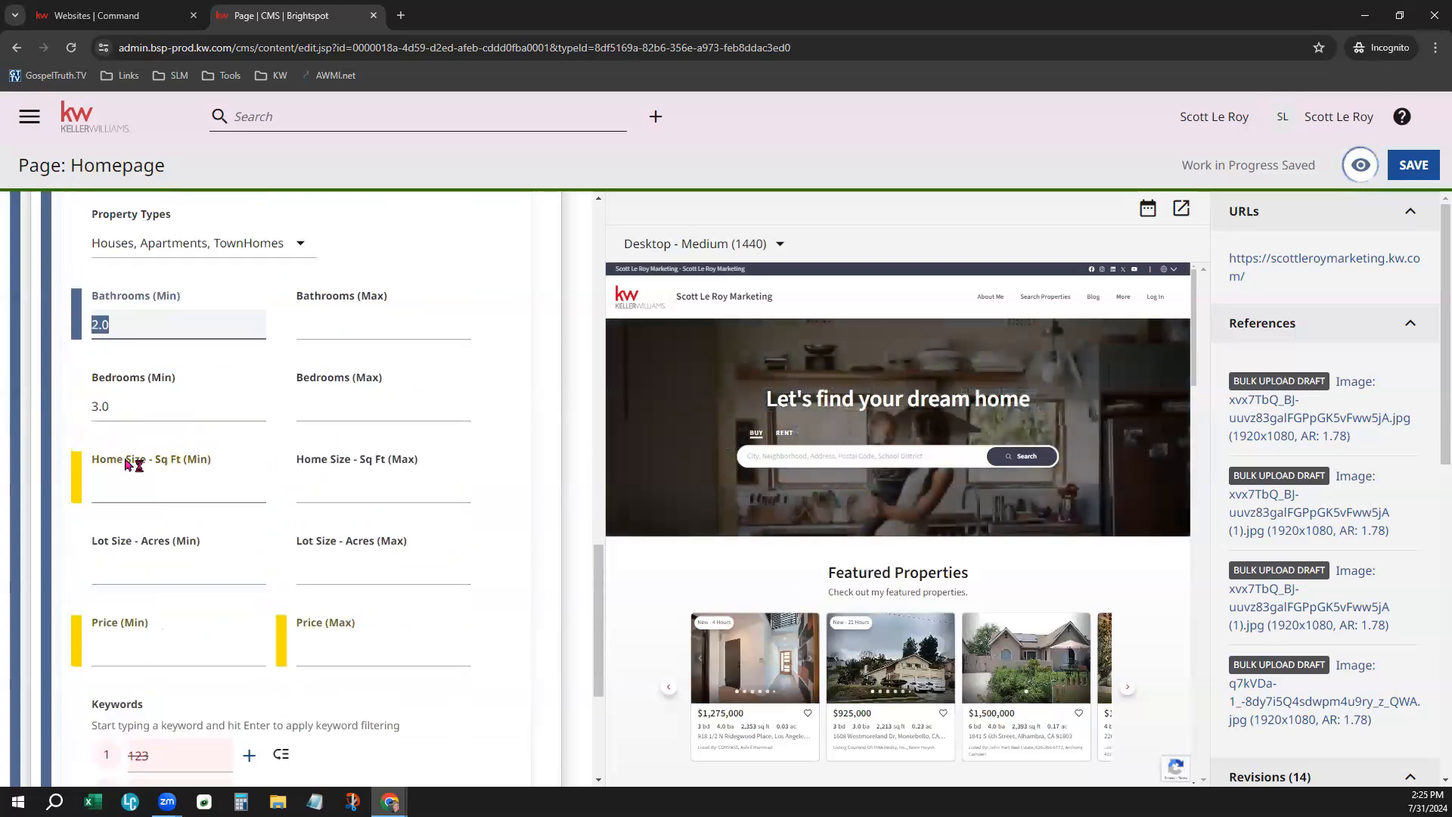
{"action": "left_click_drag", "start_coordinate": [121, 407], "coordinate": [94, 409]}
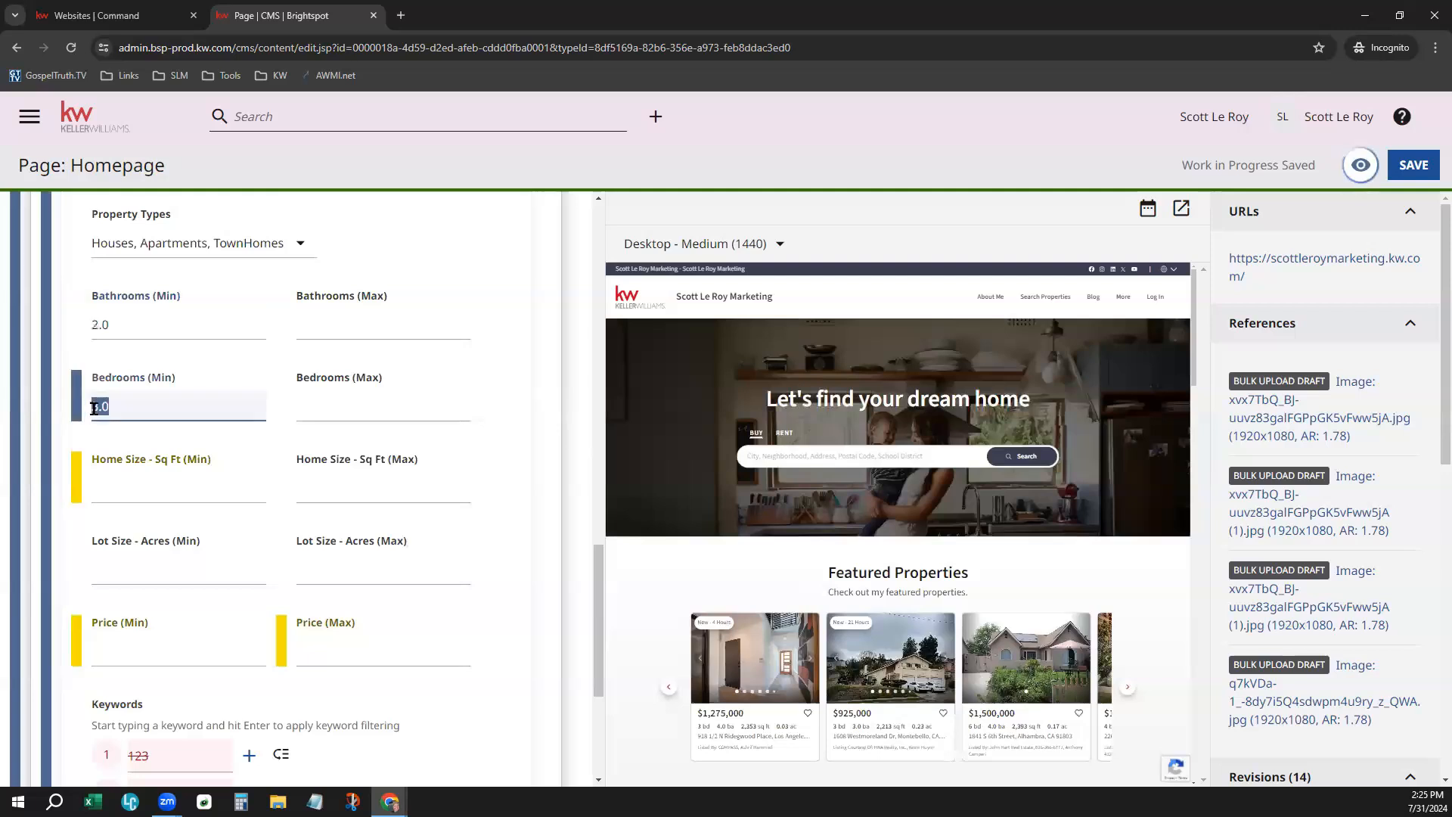
{"action": "scroll", "coordinate": [458, 672], "scroll_direction": "down", "scroll_amount": 3}
{"action": "scroll", "coordinate": [459, 671], "scroll_direction": "up", "scroll_amount": 9}
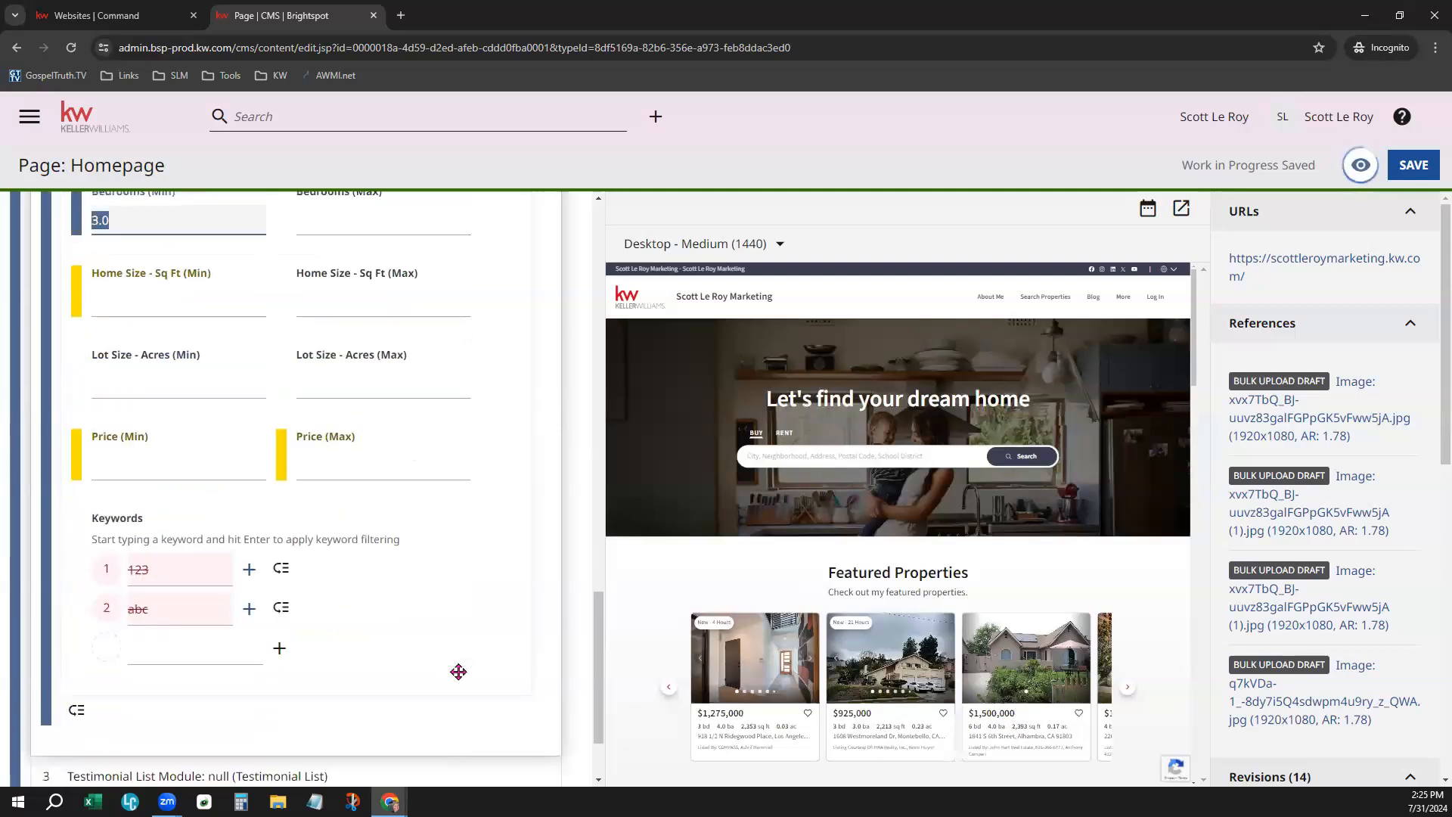
{"action": "scroll", "coordinate": [458, 672], "scroll_direction": "up", "scroll_amount": 10}
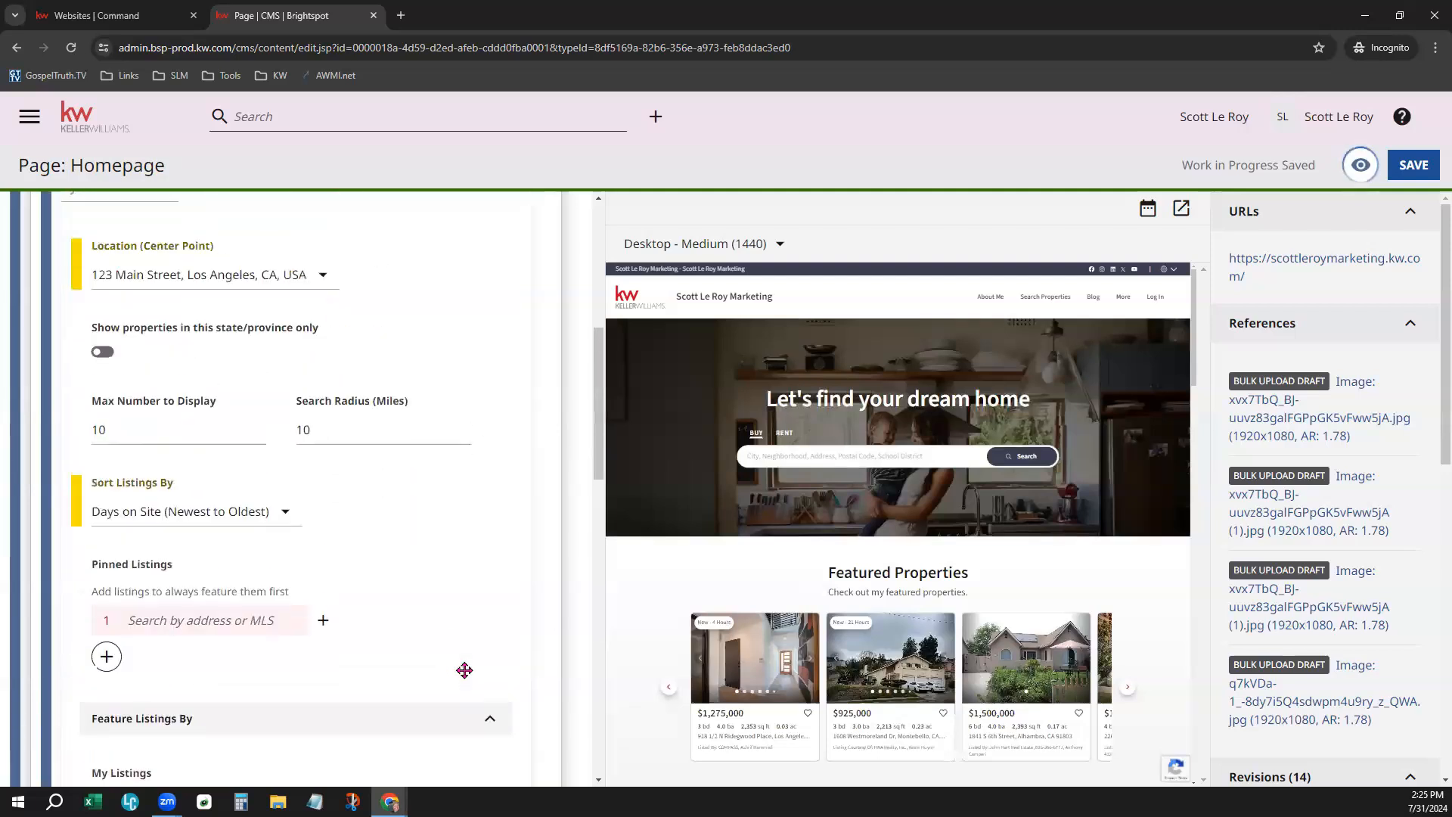
Save the homepage and step through the Featured Properties carousel in the preview.
{"action": "left_click", "coordinate": [1420, 172]}
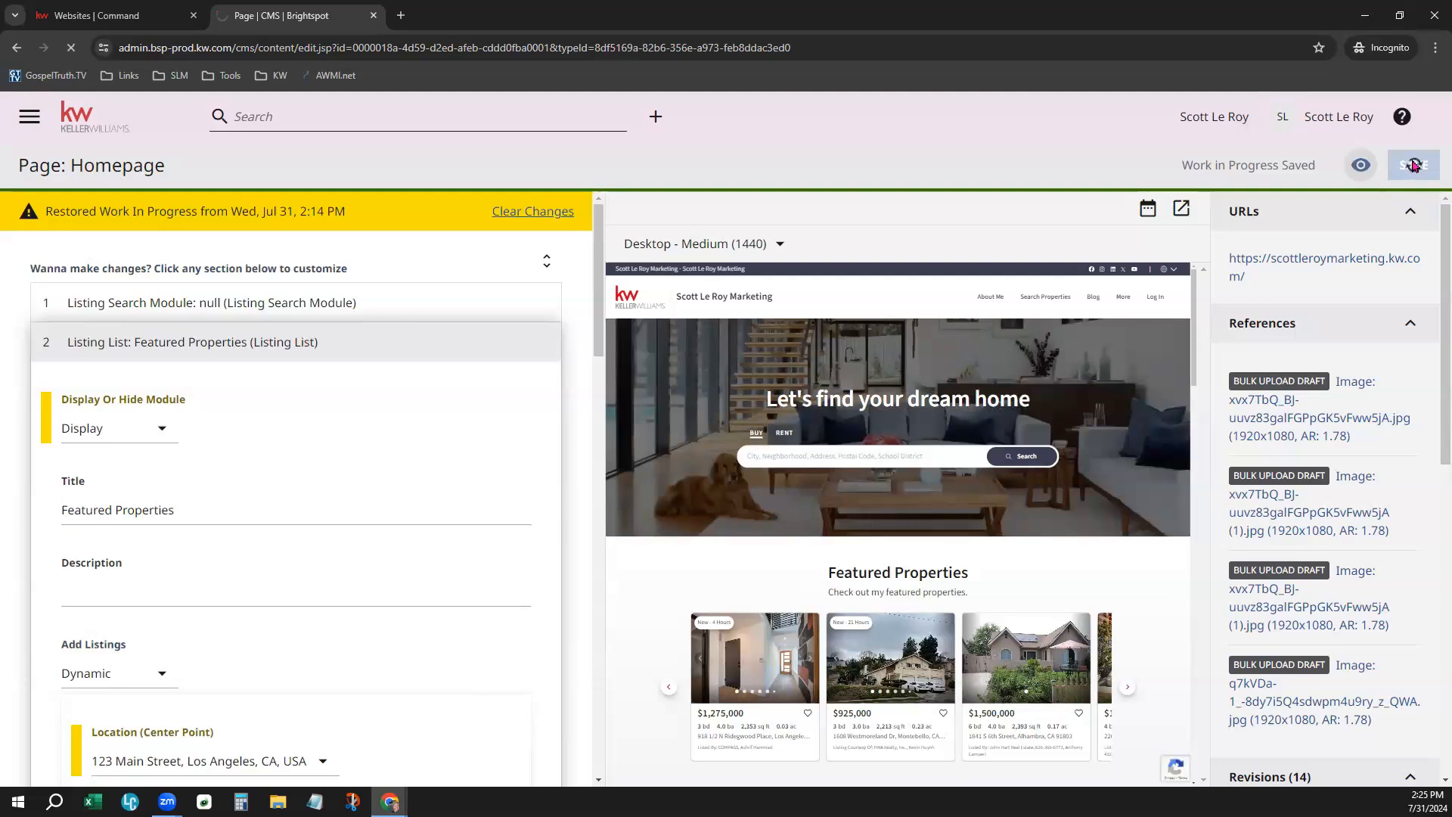
{"action": "left_click", "coordinate": [1130, 689]}
{"action": "left_click", "coordinate": [1129, 689]}
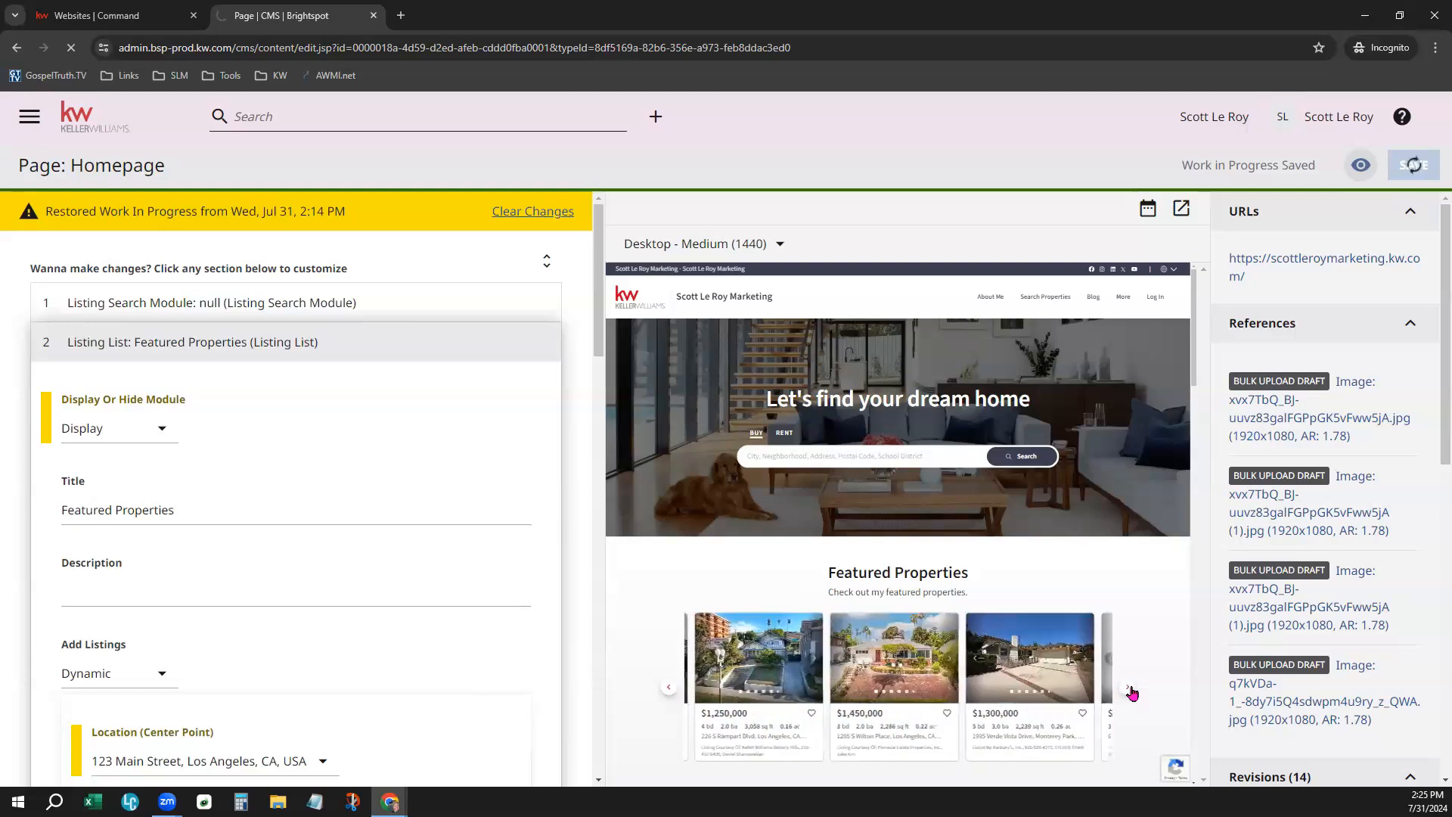
{"action": "left_click", "coordinate": [1129, 689]}
{"action": "left_click", "coordinate": [1129, 690]}
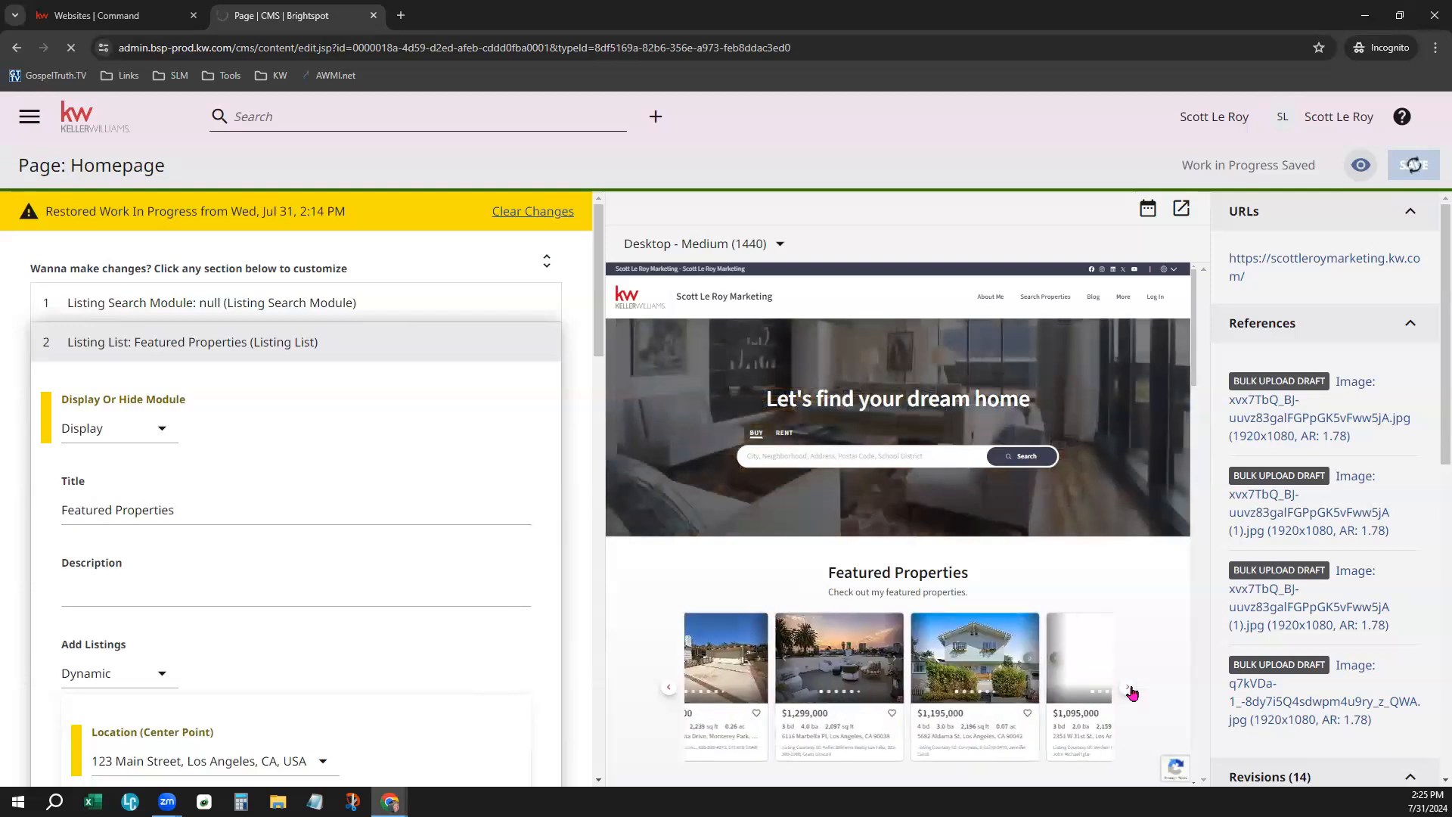
{"action": "left_click", "coordinate": [1131, 690]}
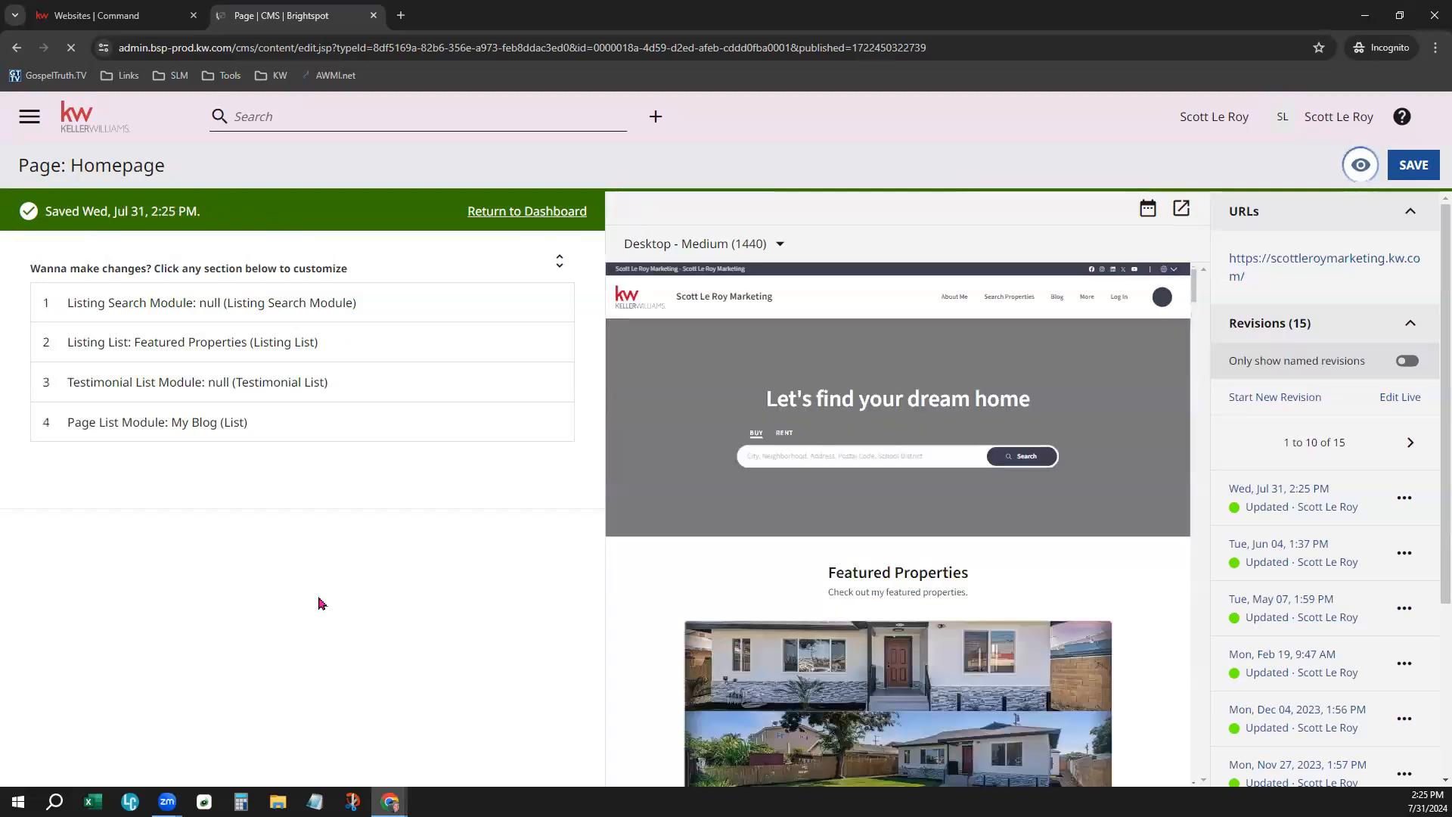
Change the Featured Properties module's Add Listings option from Dynamic to Basic.
{"action": "left_click", "coordinate": [201, 341]}
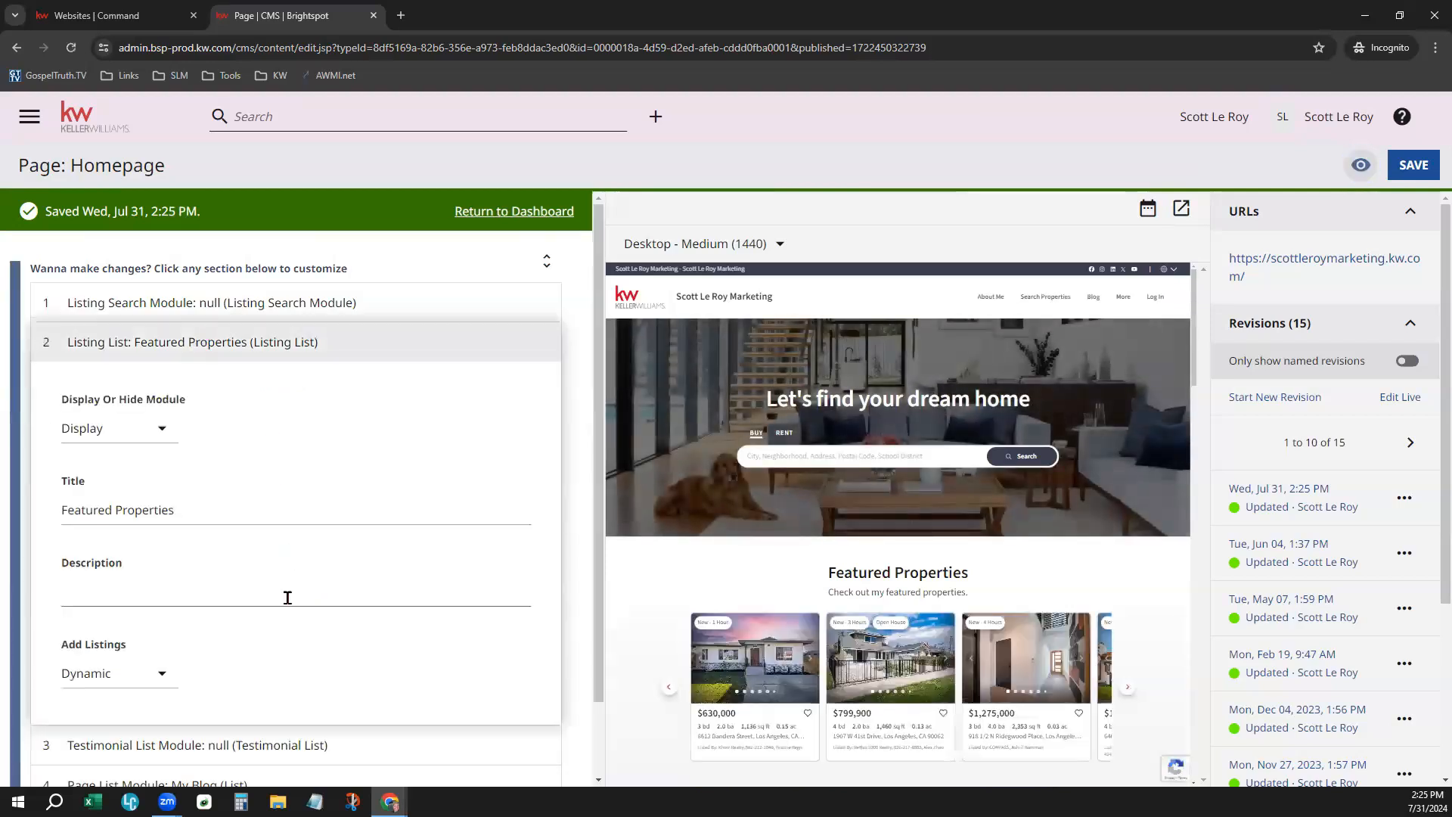
{"action": "scroll", "coordinate": [295, 575], "scroll_direction": "down", "scroll_amount": 4}
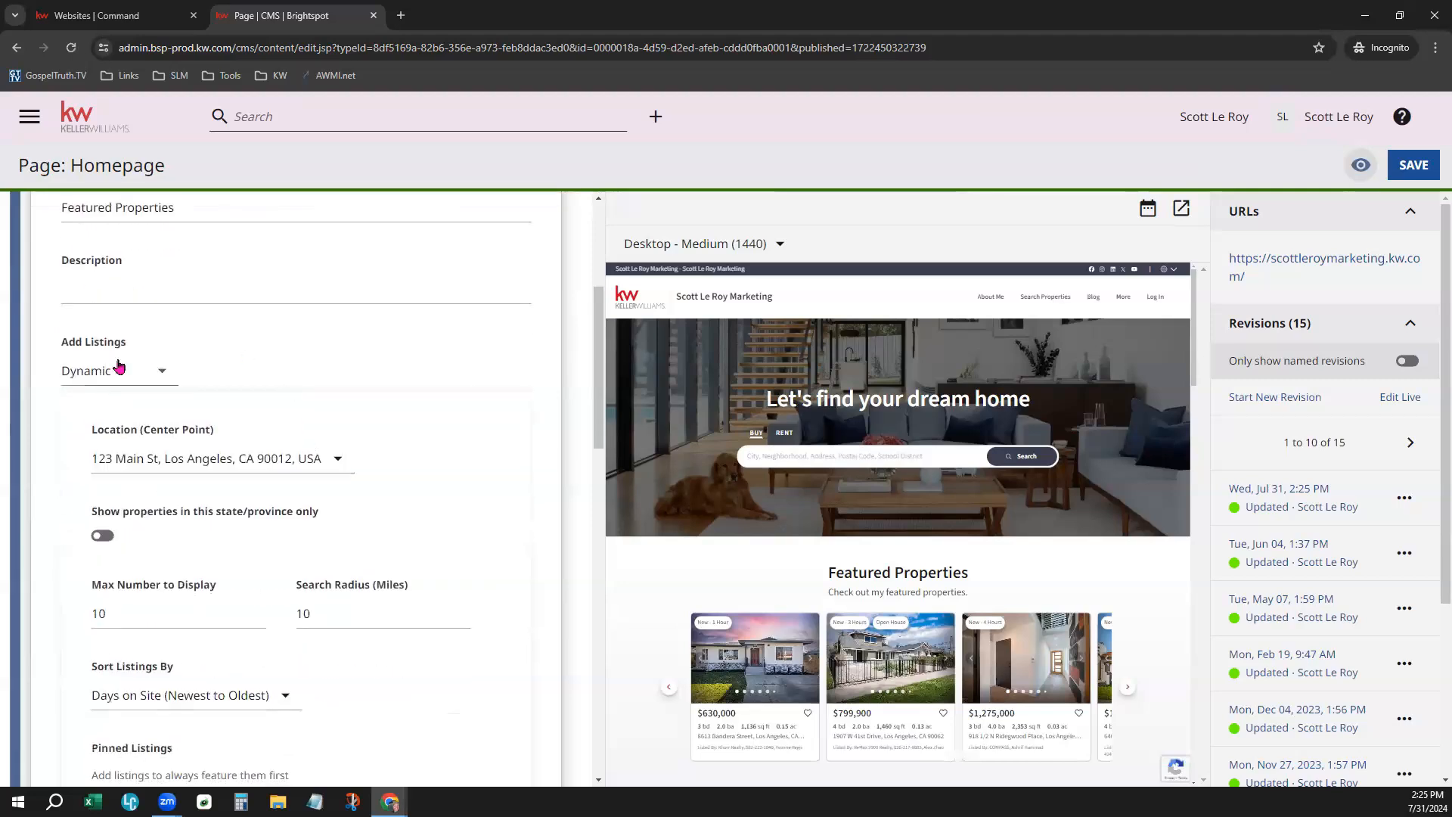
{"action": "left_click", "coordinate": [119, 369]}
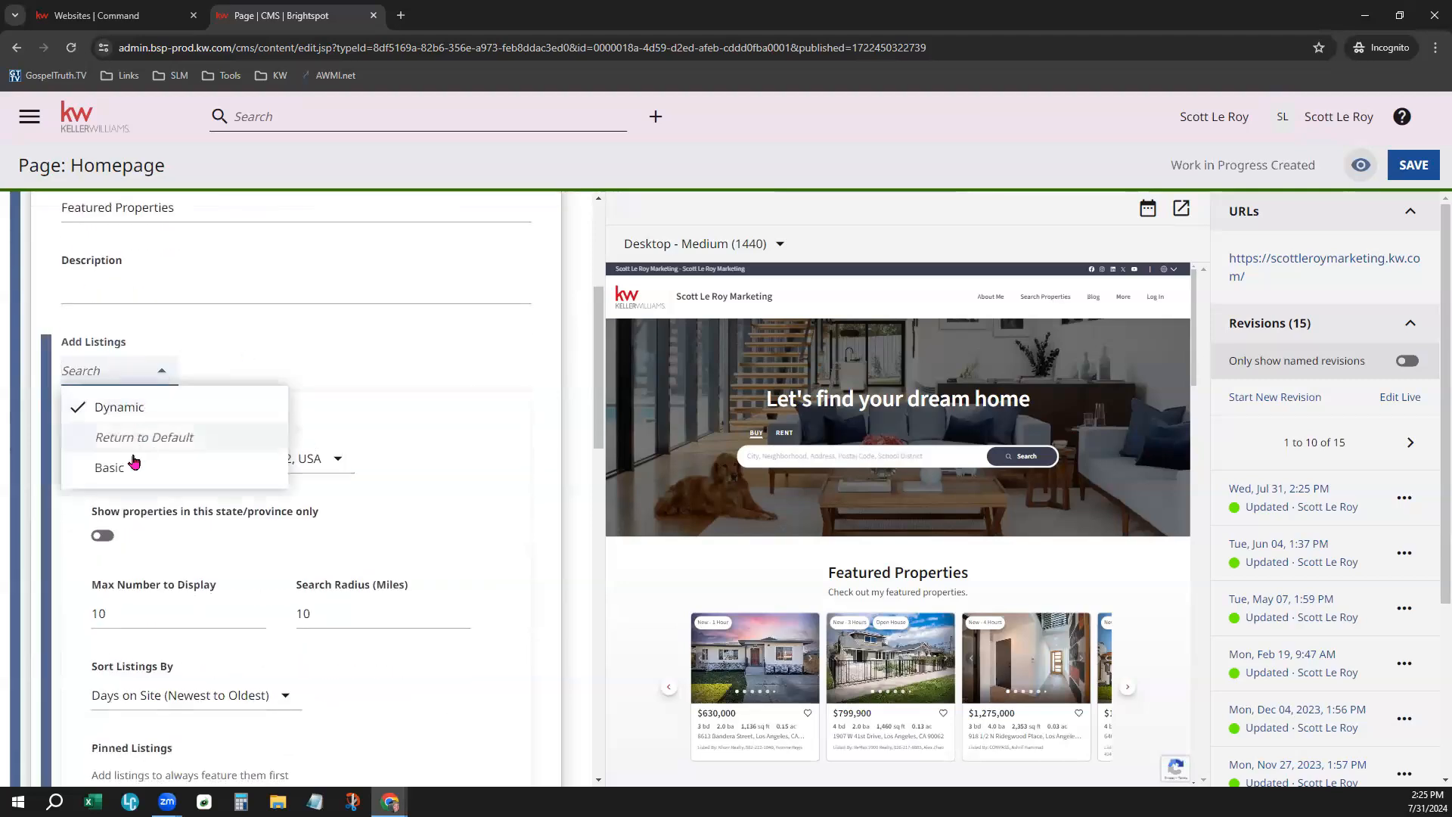
{"action": "left_click", "coordinate": [145, 468]}
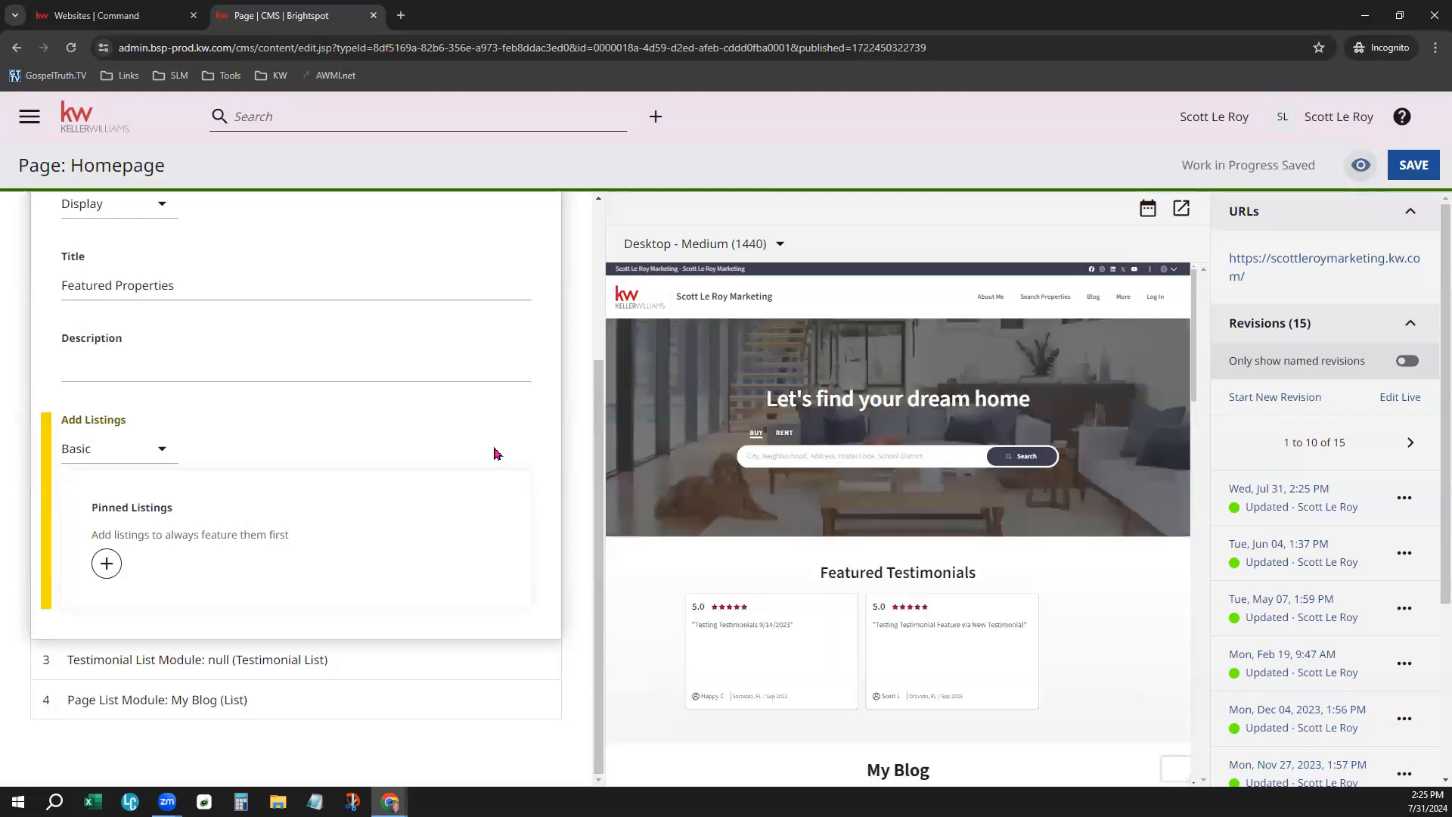
Pin the 123 Main St, Los Alamos listing under Pinned Listings.
{"action": "left_click", "coordinate": [106, 564]}
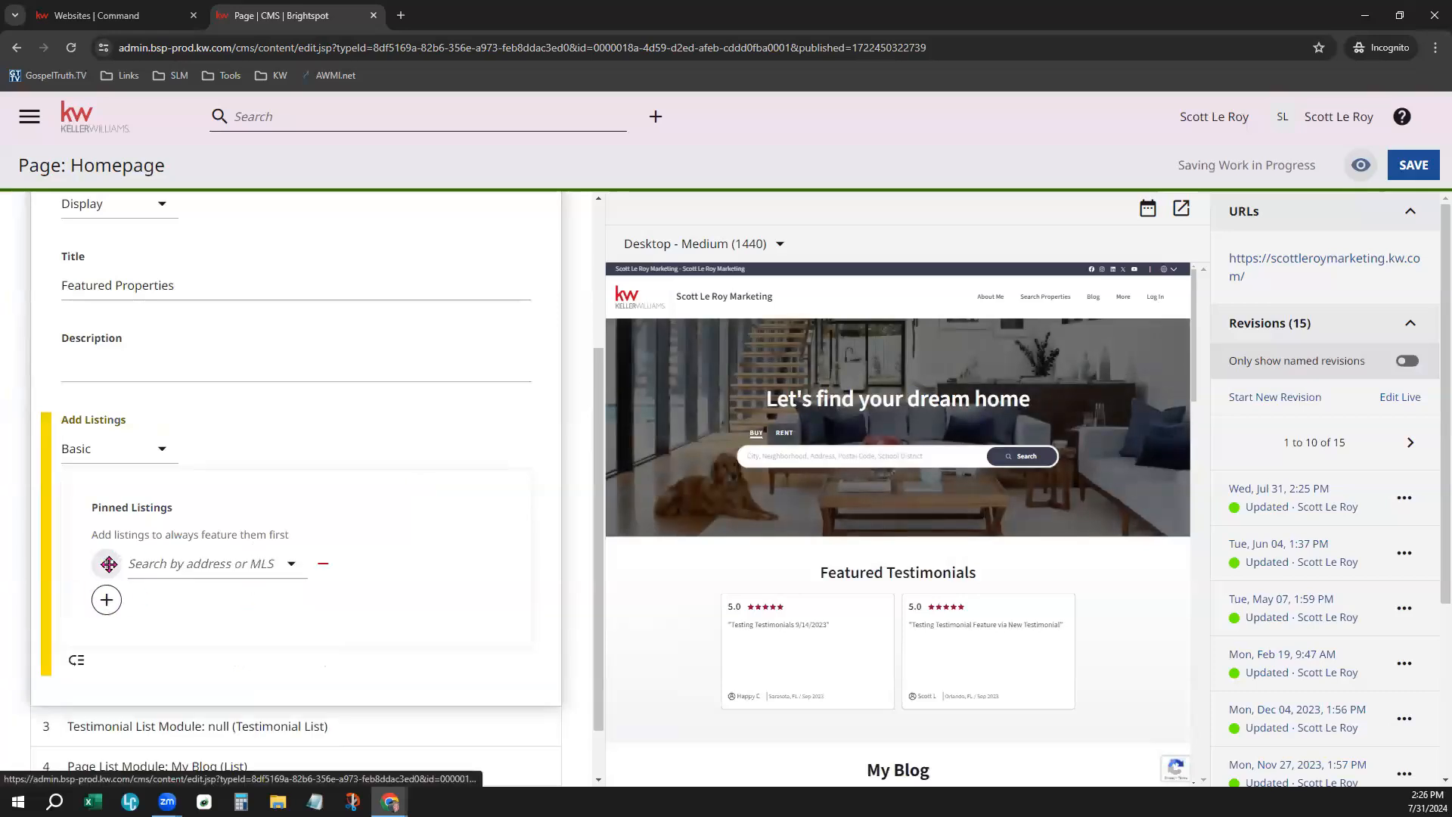
{"action": "left_click", "coordinate": [180, 565]}
{"action": "type", "text": "123 M"}
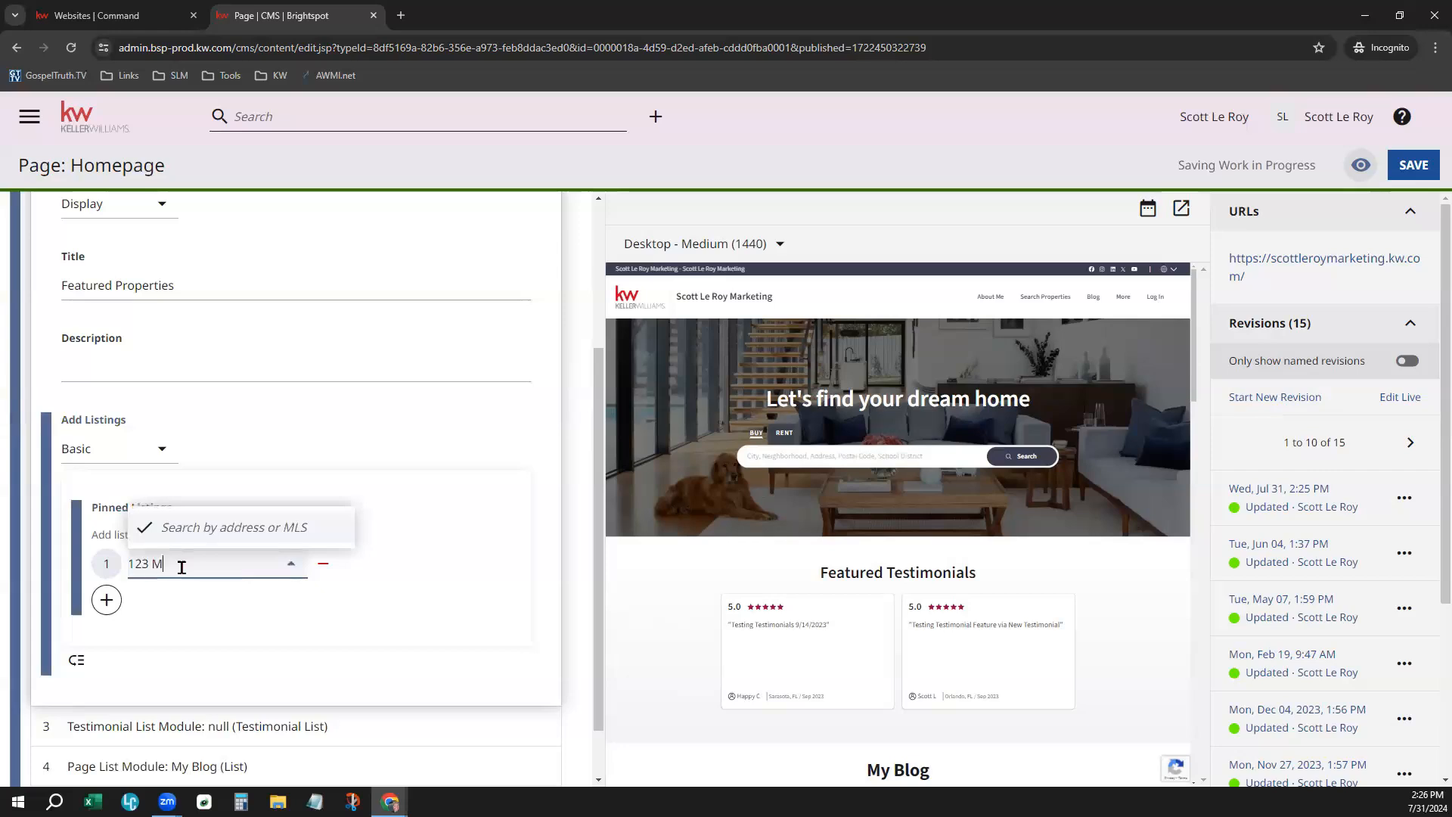
{"action": "type", "text": "aint"}
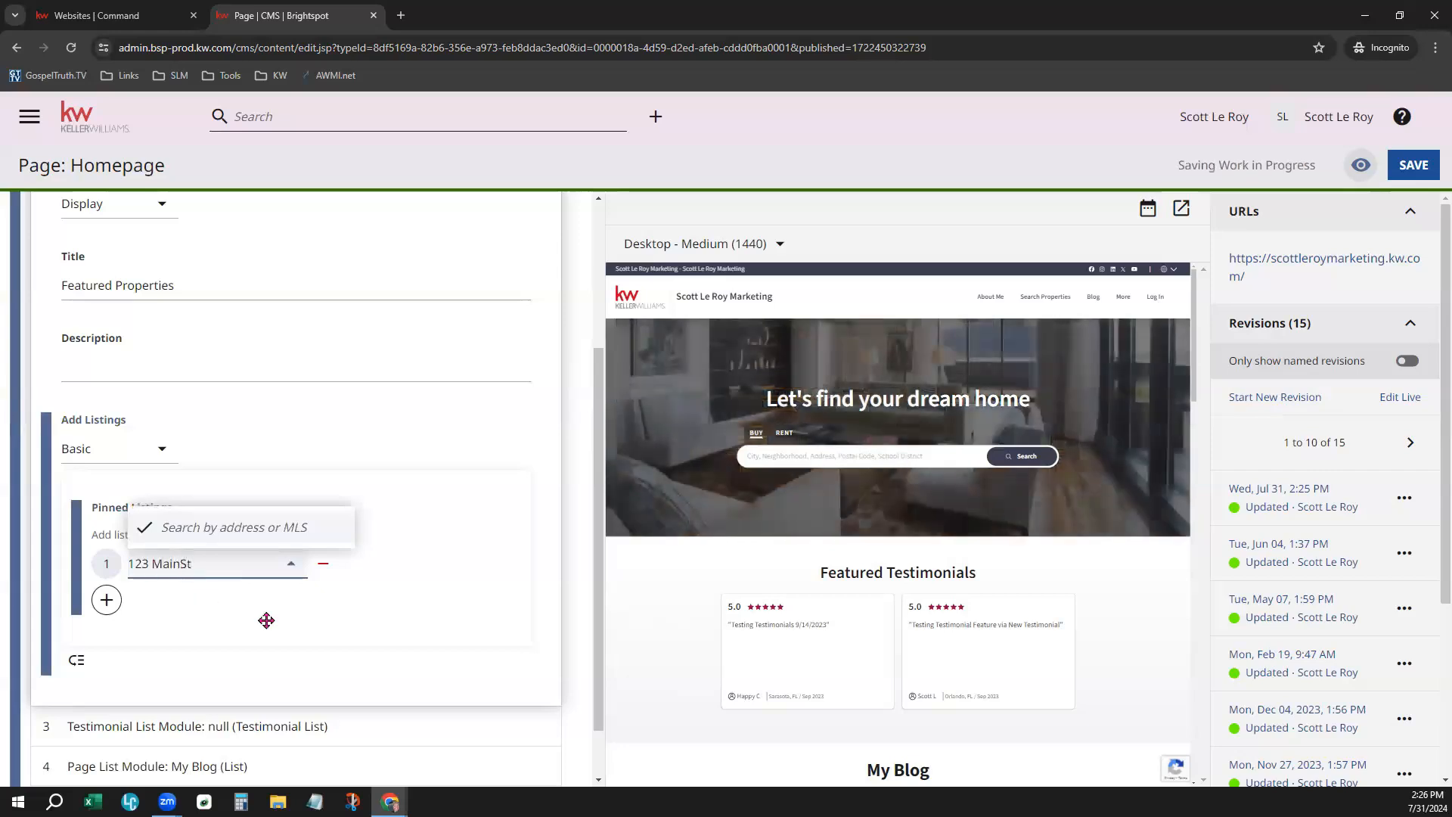
{"action": "type", "text": "S"}
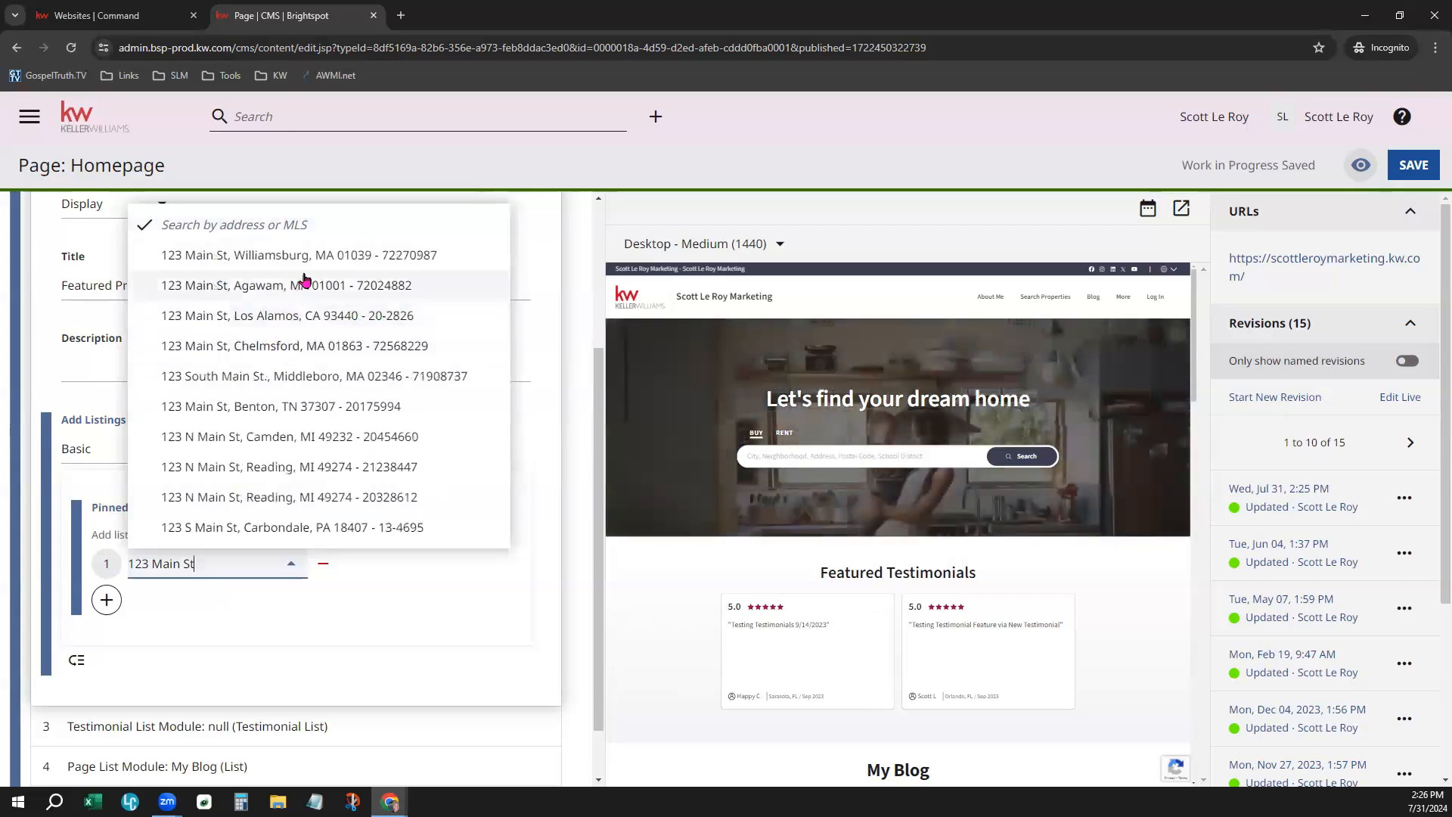
{"action": "left_click", "coordinate": [316, 317]}
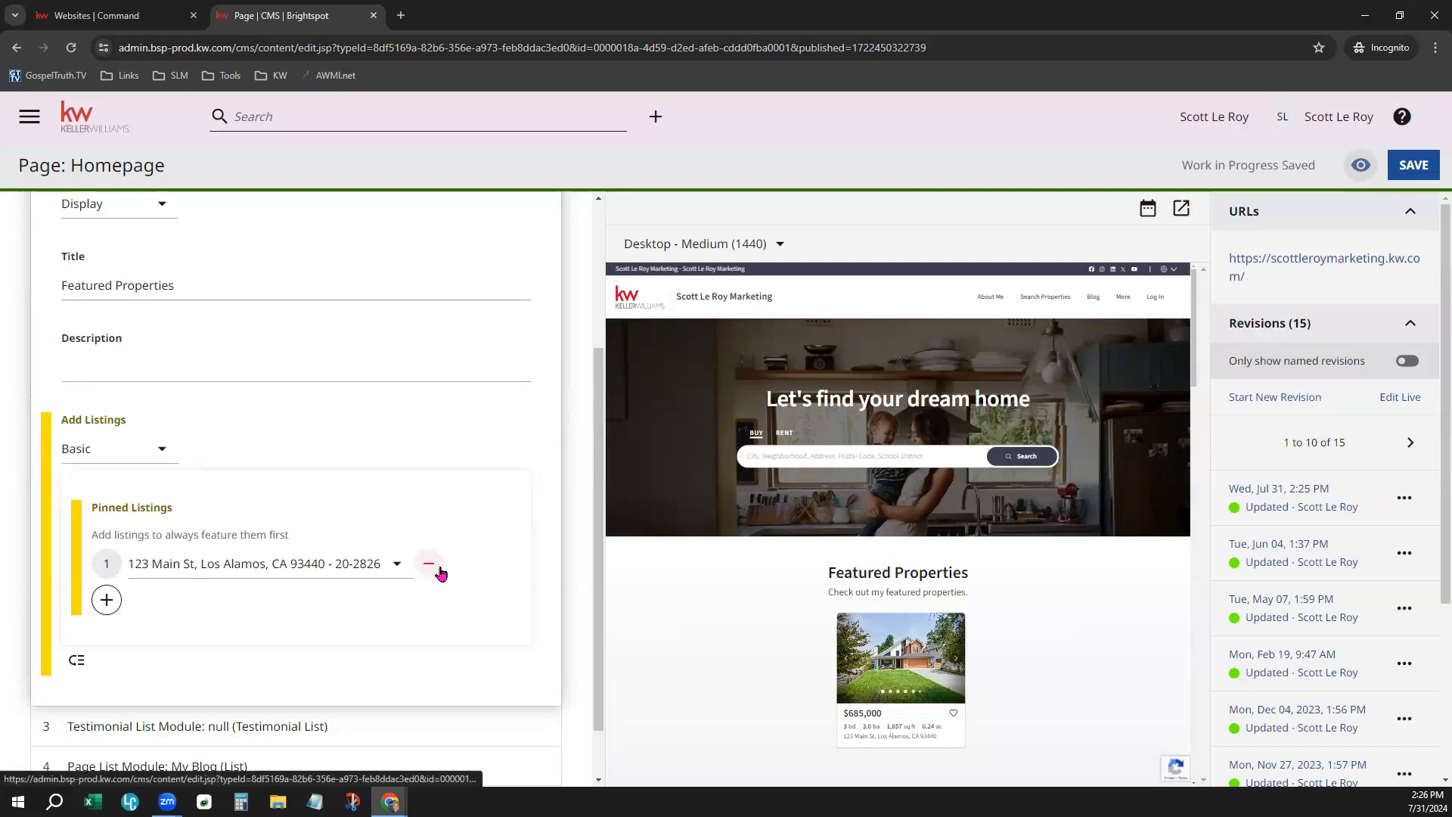
Mark the Los Alamos pin for removal and add an empty second pinned row.
{"action": "left_click", "coordinate": [439, 568]}
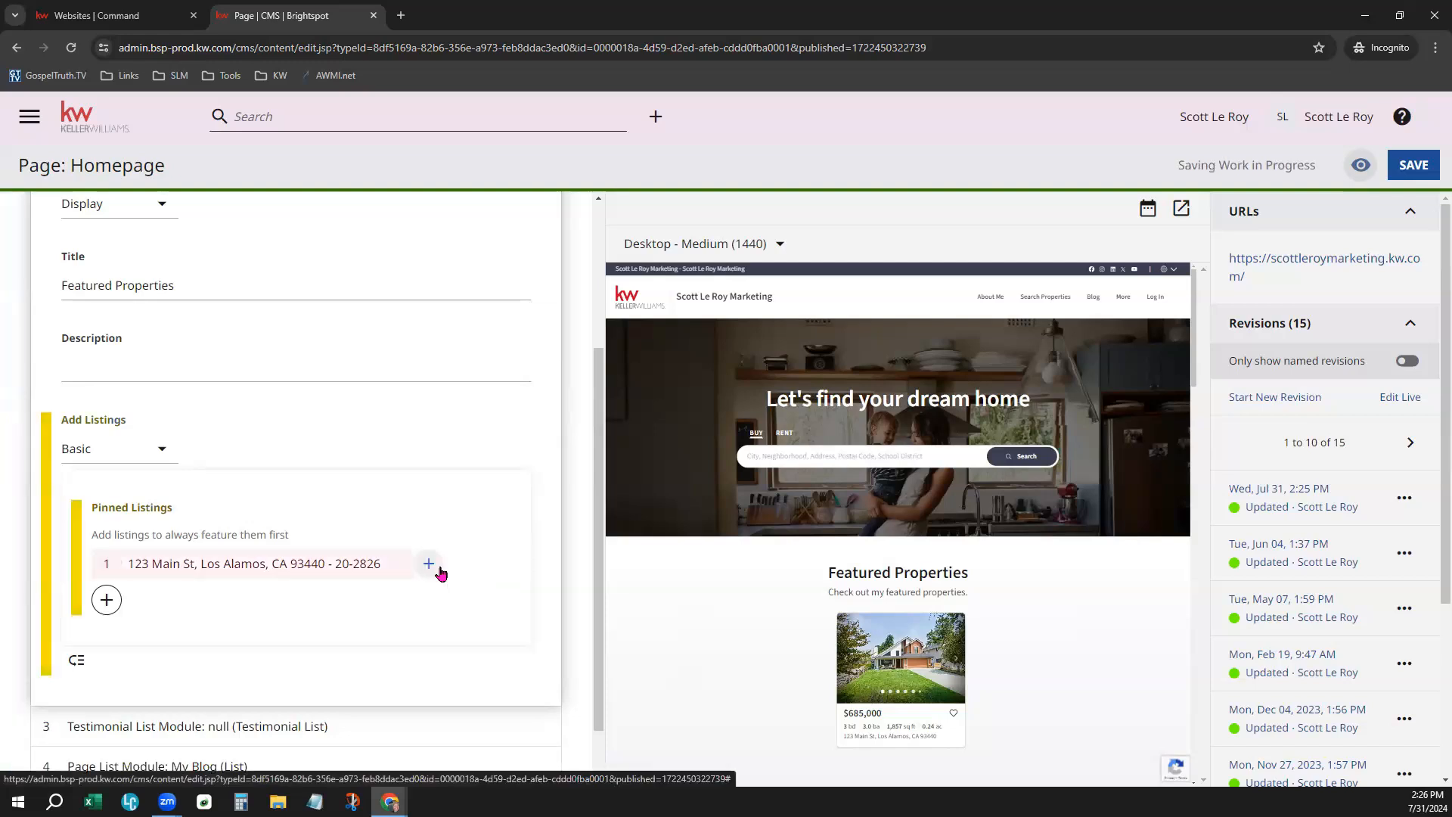
{"action": "left_click", "coordinate": [107, 601]}
{"action": "scroll", "coordinate": [121, 597], "scroll_direction": "down", "scroll_amount": 2}
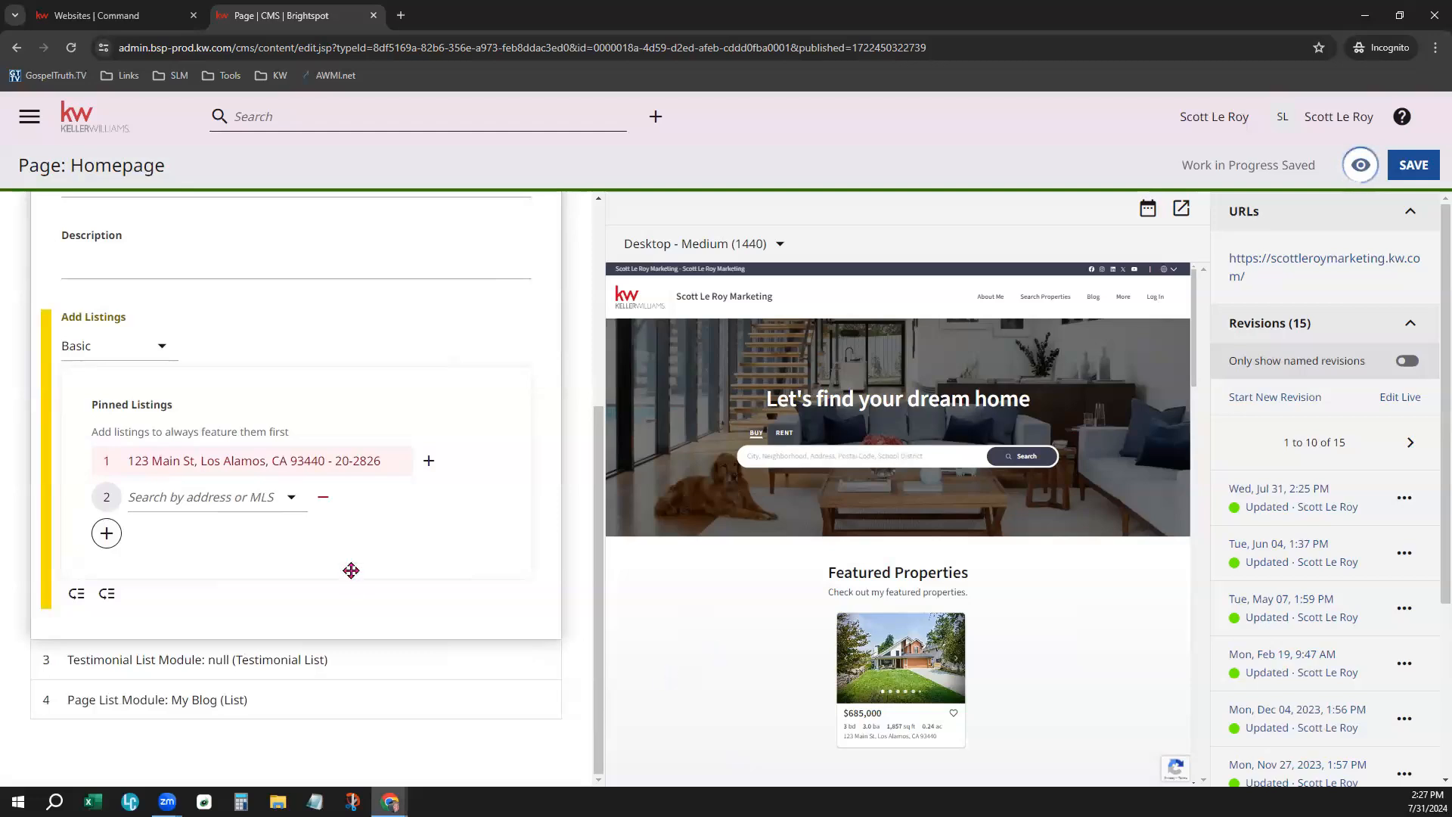
Set the Featured Properties Add Listings option back to Dynamic.
{"action": "left_click", "coordinate": [150, 348]}
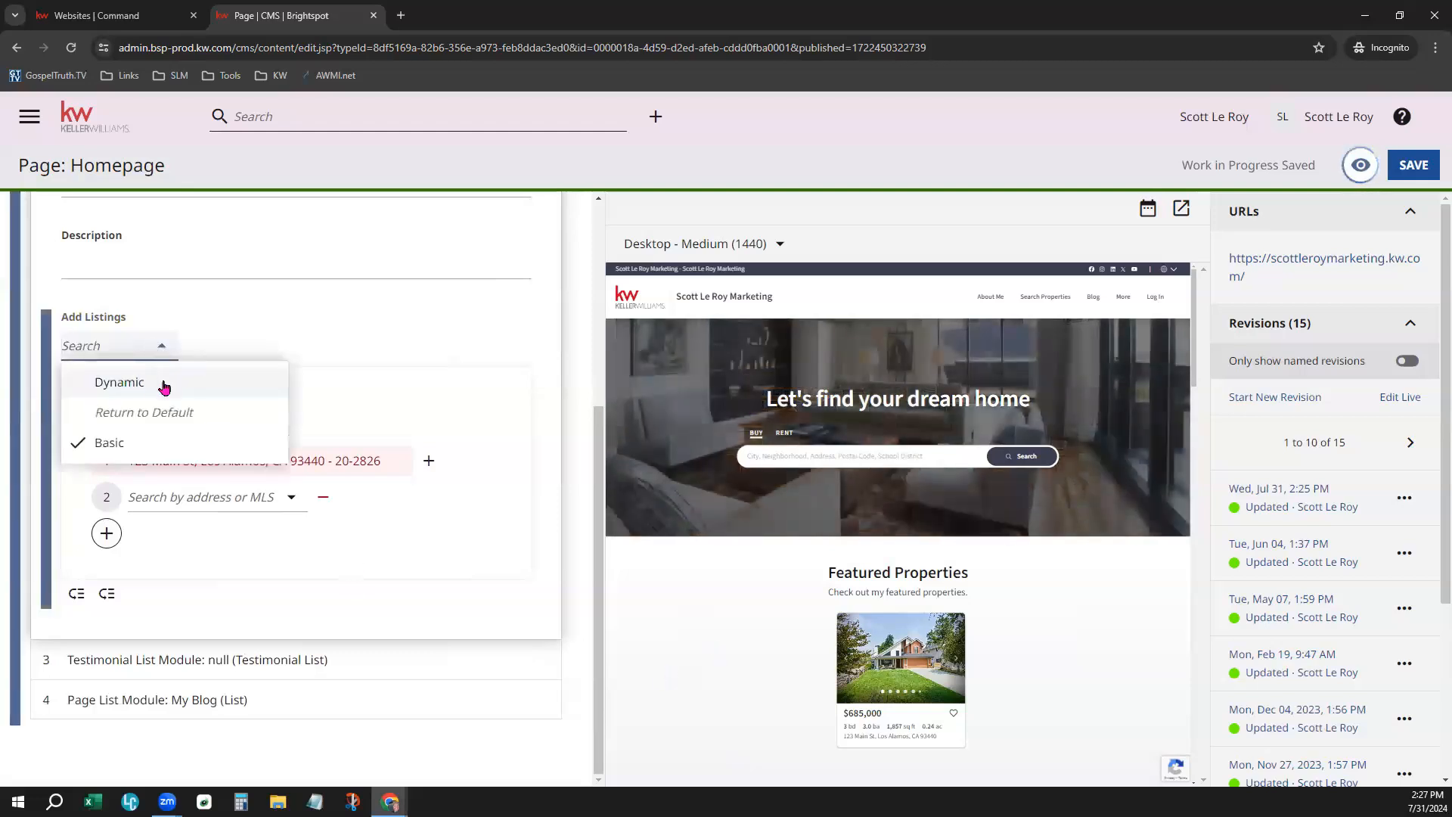
{"action": "left_click", "coordinate": [136, 383]}
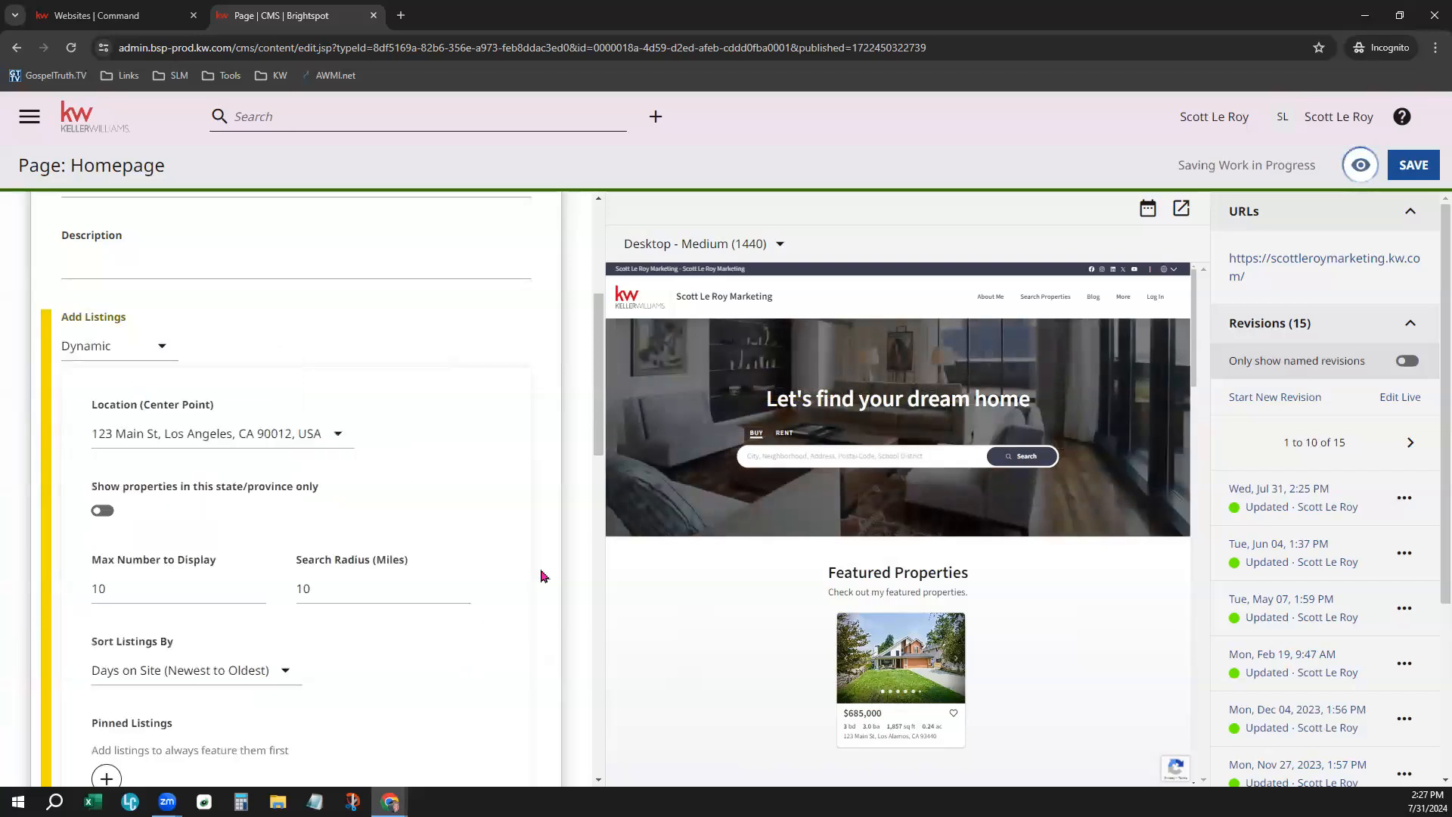